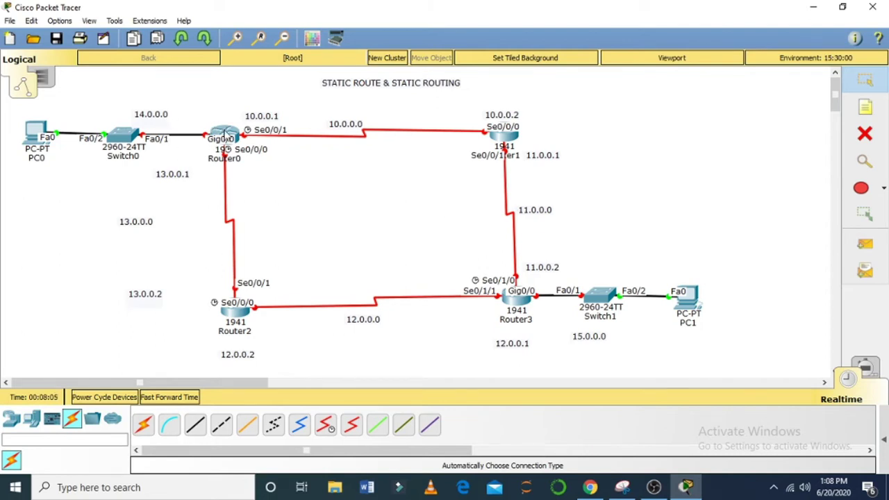
# Step: Open Router0's command line, decline the initial configuration dialog, and enter global configuration mode
pyautogui.moveTo(224, 133)
pyautogui.click(230, 139)
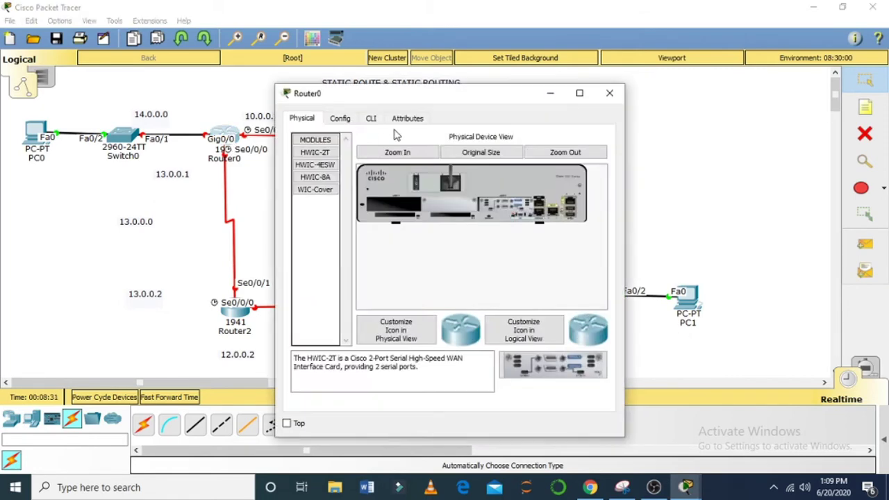
pyautogui.click(372, 120)
pyautogui.write('no')
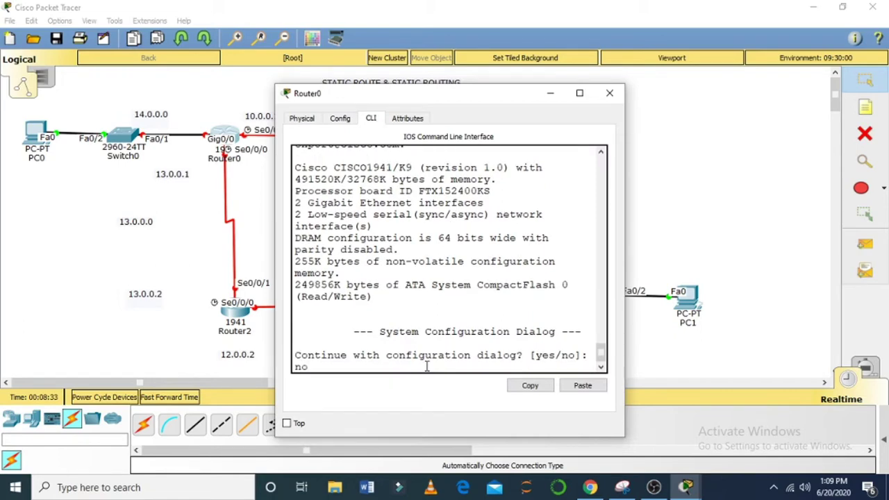
pyautogui.press('Return')
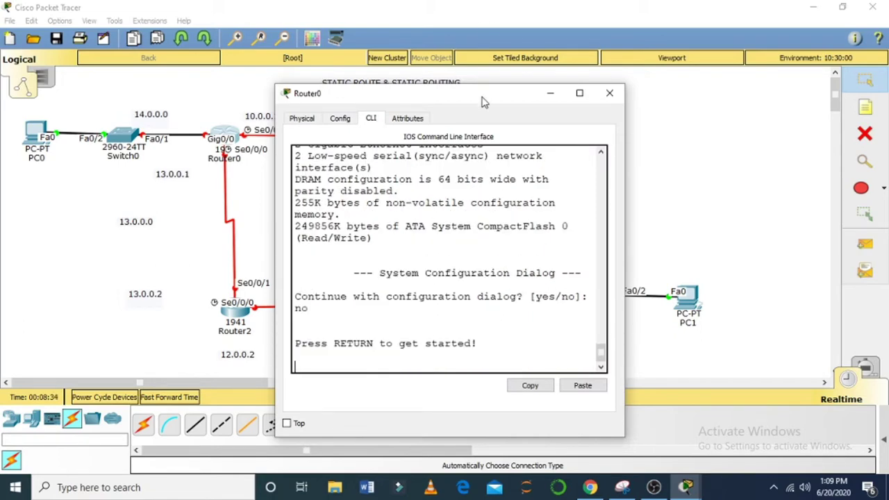
pyautogui.moveTo(481, 95); pyautogui.dragTo(543, 147)
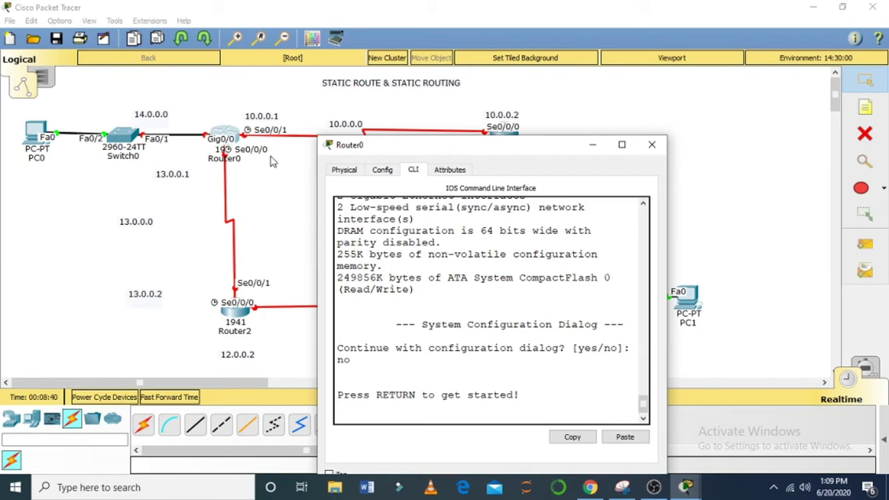
pyautogui.press('Return')
pyautogui.write('en')
pyautogui.press('Return')
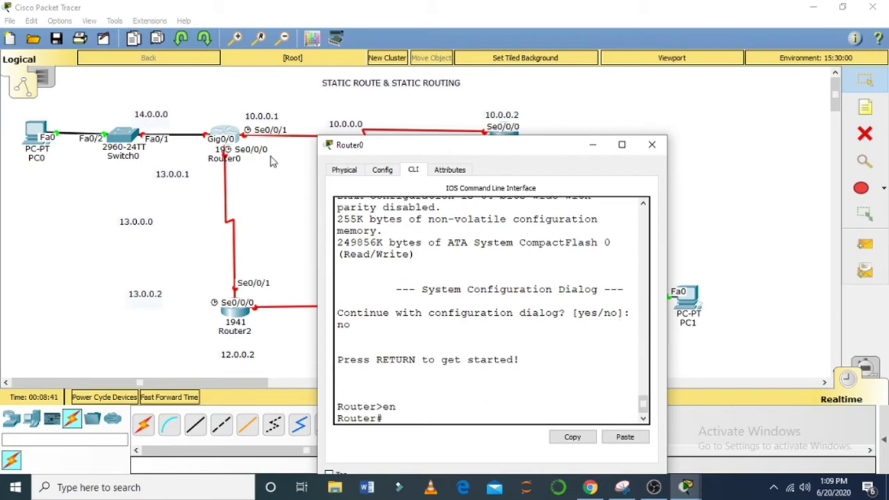
pyautogui.write('config t')
pyautogui.press('Return')
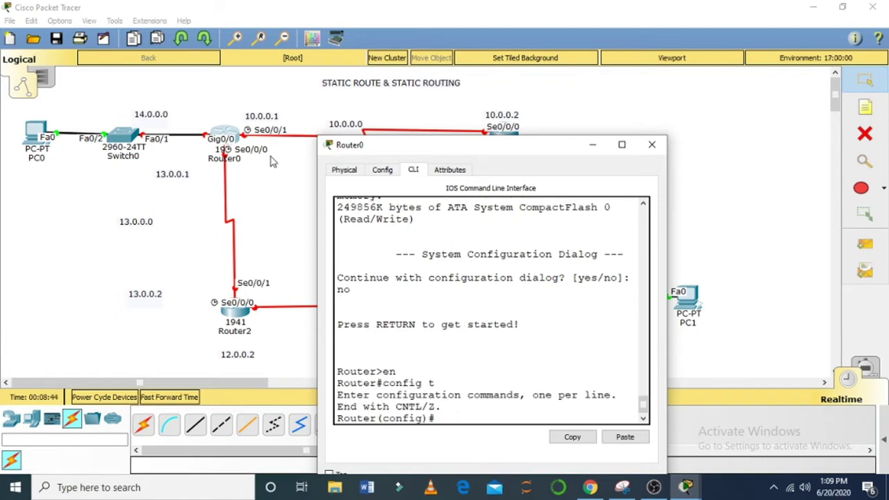
# Step: Assign IP address 10.0.0.1 with mask 255.0.0.0 to Router0's serial interface s0/0/1 and enable the interface
pyautogui.write('int s0/0/1')
pyautogui.press('Return')
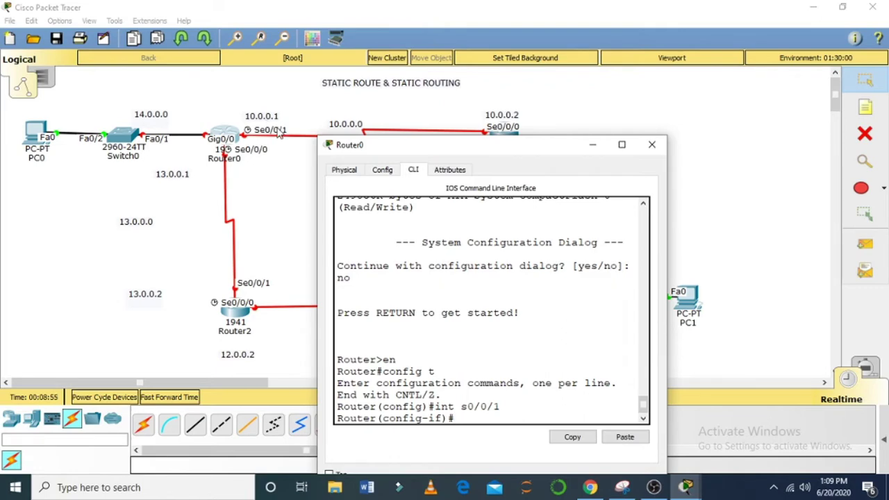
pyautogui.write('ip address 10')
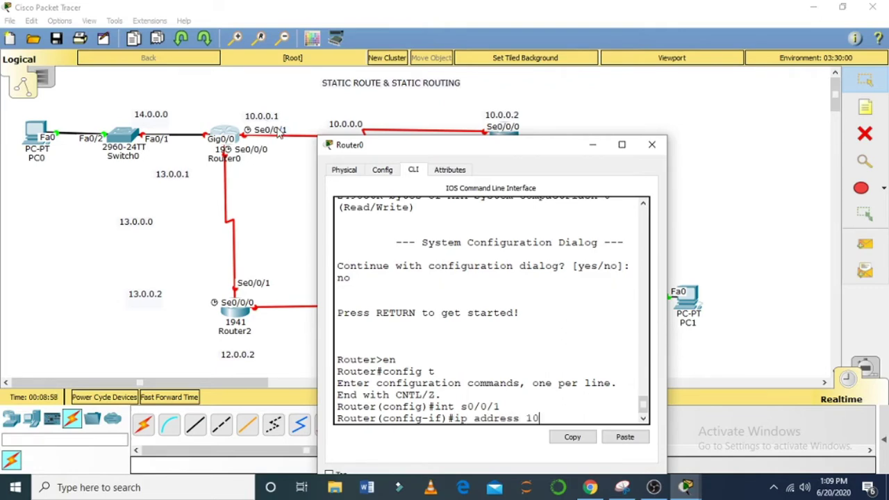
pyautogui.write('.0.0.1 255.0.0.0')
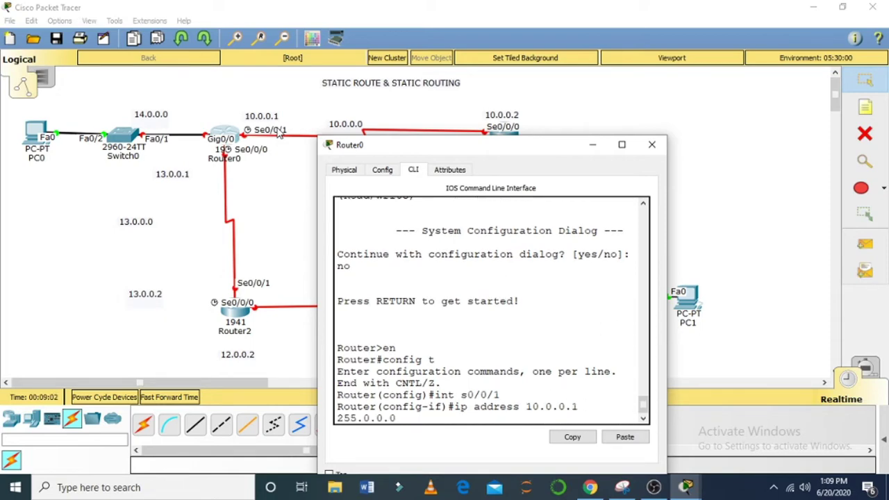
pyautogui.press('Return')
pyautogui.write('no')
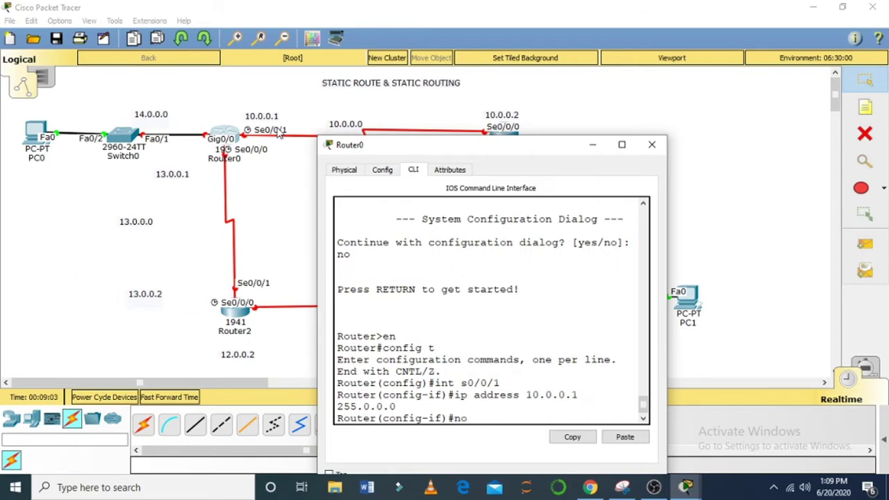
pyautogui.write(' shutdown')
pyautogui.press('Return')
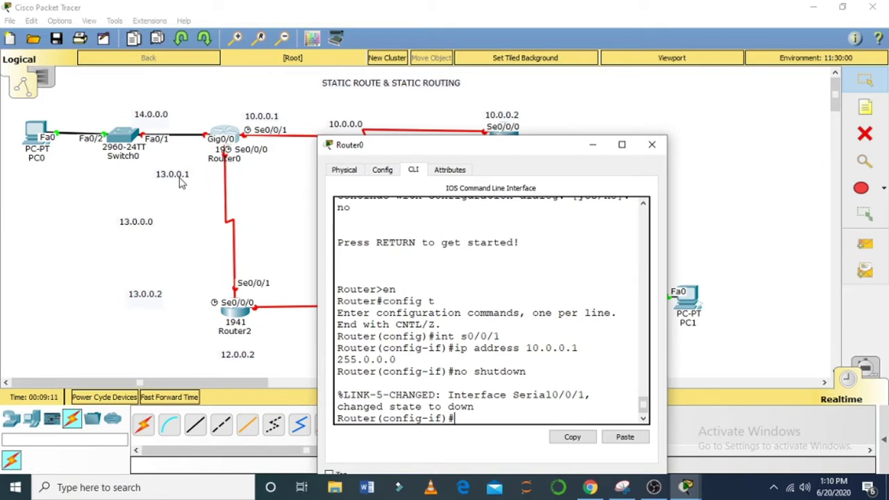
# Step: Assign IP address 13.0.0.1 with mask 255.0.0.0 to Router0's serial interface se0/0/0 and enable the interface
pyautogui.write('int se')
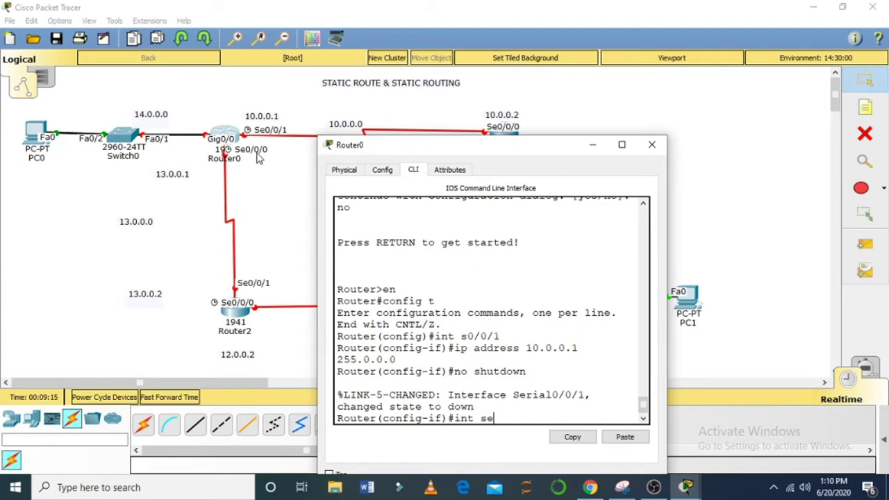
pyautogui.write('0/0/0')
pyautogui.press('Return')
pyautogui.write('ip a')
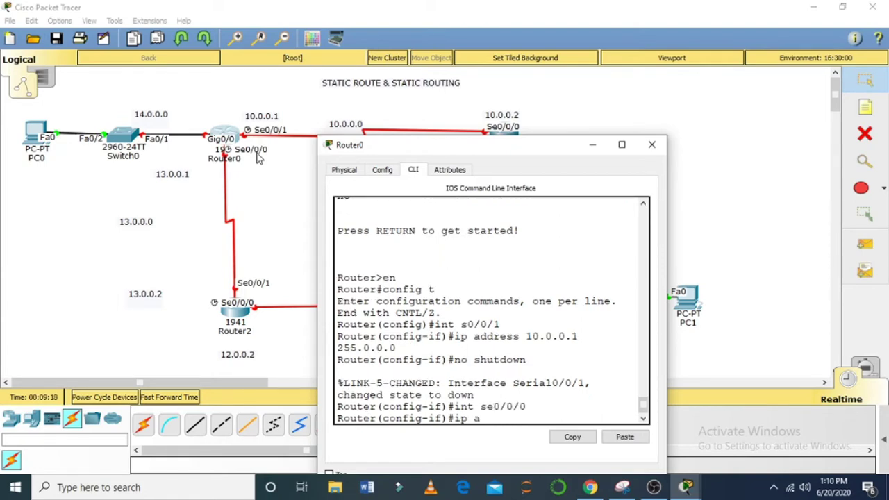
pyautogui.write('ddress 13.0.0.1')
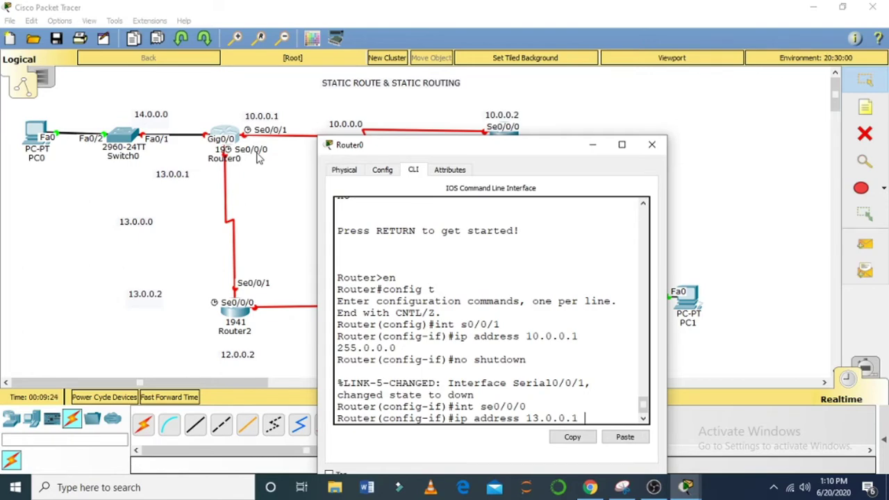
pyautogui.write(' 255.0.0.0')
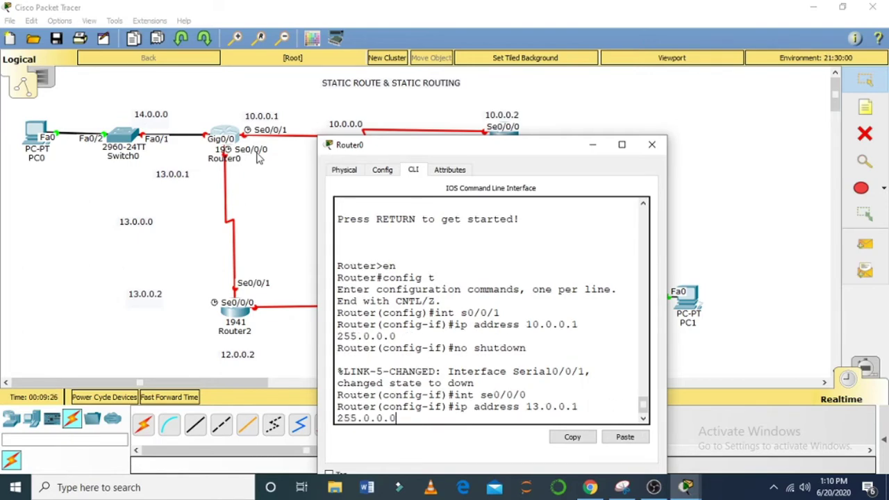
pyautogui.press('Return')
pyautogui.write('no shu')
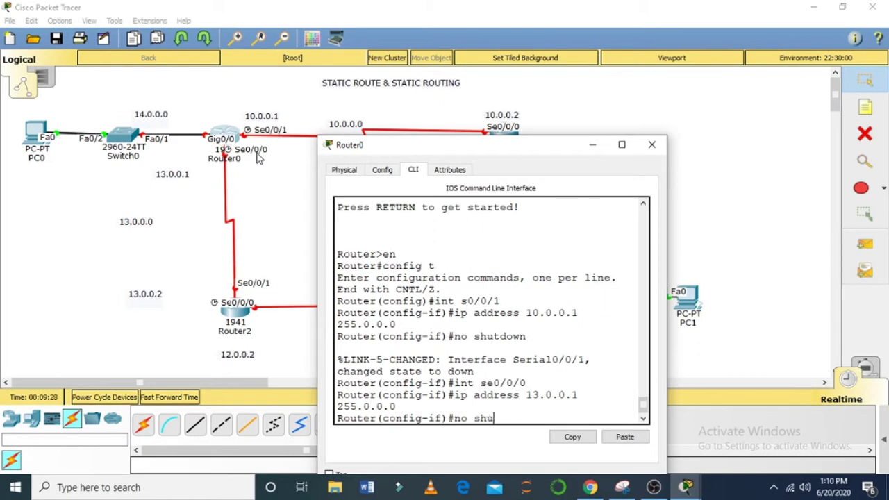
pyautogui.write('tdown')
pyautogui.press('BackSpace')
pyautogui.write('n')
pyautogui.press('Return')
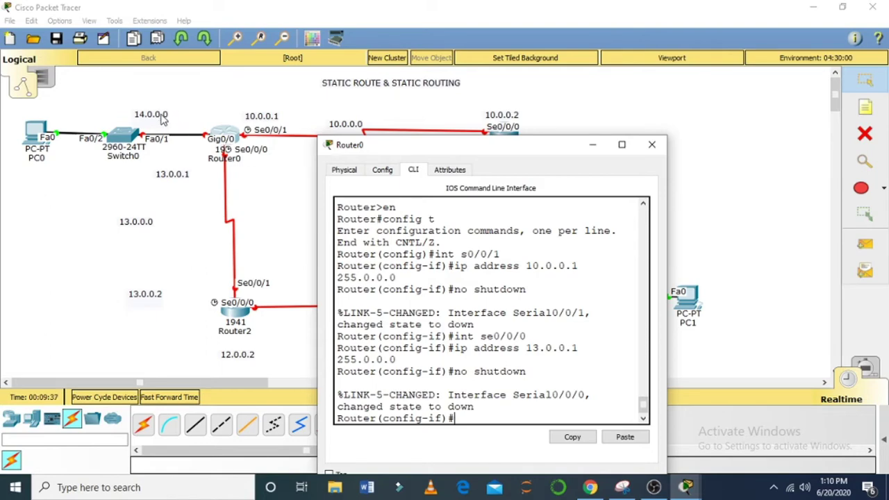
# Step: Assign IP address 14.0.0.1 with mask 255.0.0.0 to Router0's g0/0 interface, enable it, and close the router's window
pyautogui.write('nt g0/0')
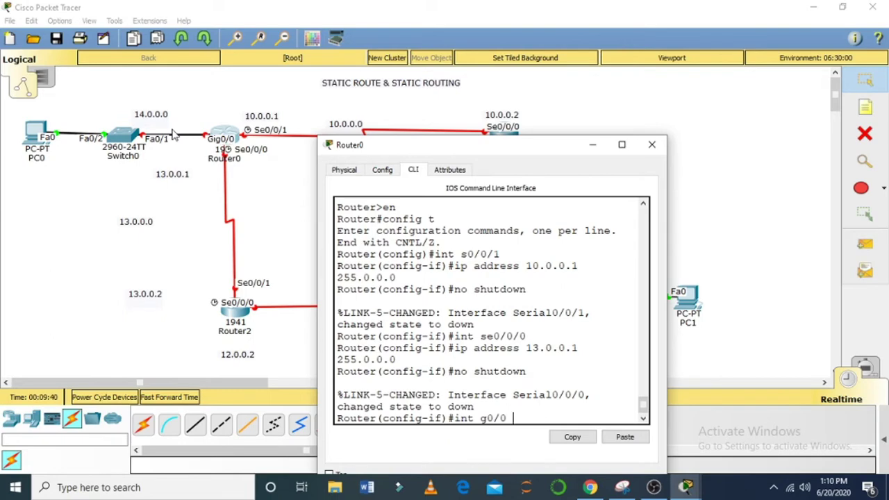
pyautogui.press('Return')
pyautogui.write('ip addr')
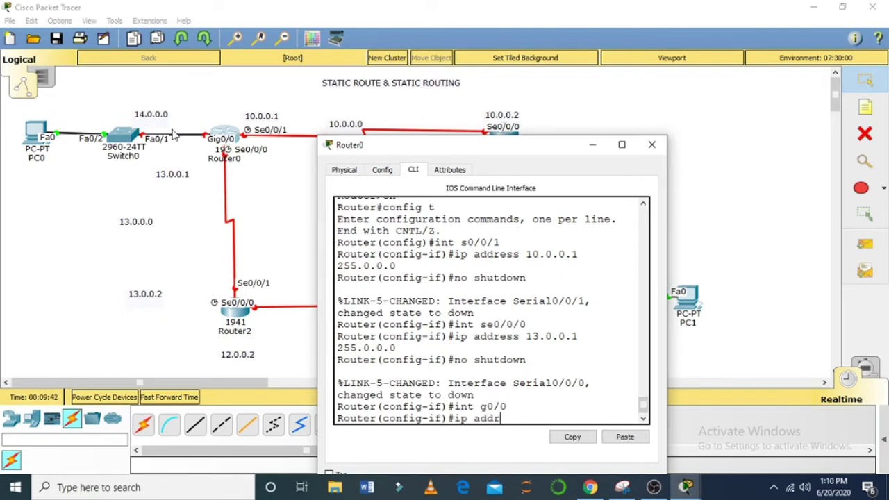
pyautogui.write('wss 14.0.0.1 25')
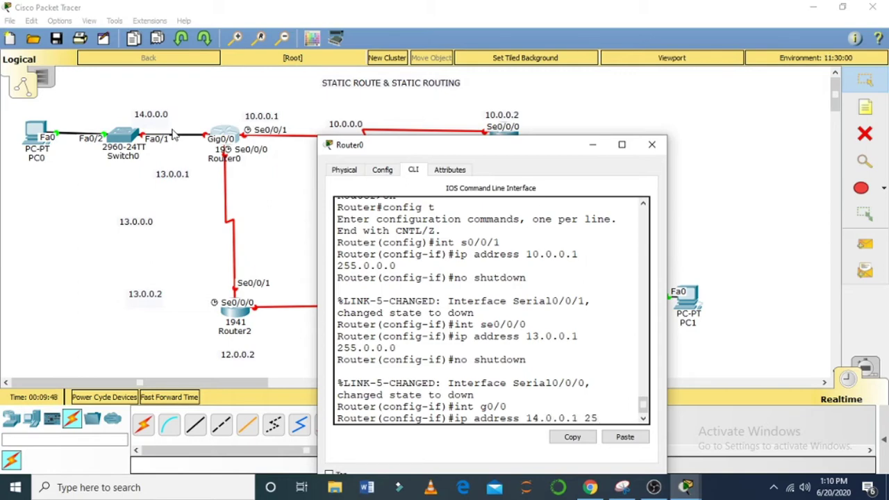
pyautogui.write('5.0.0.0')
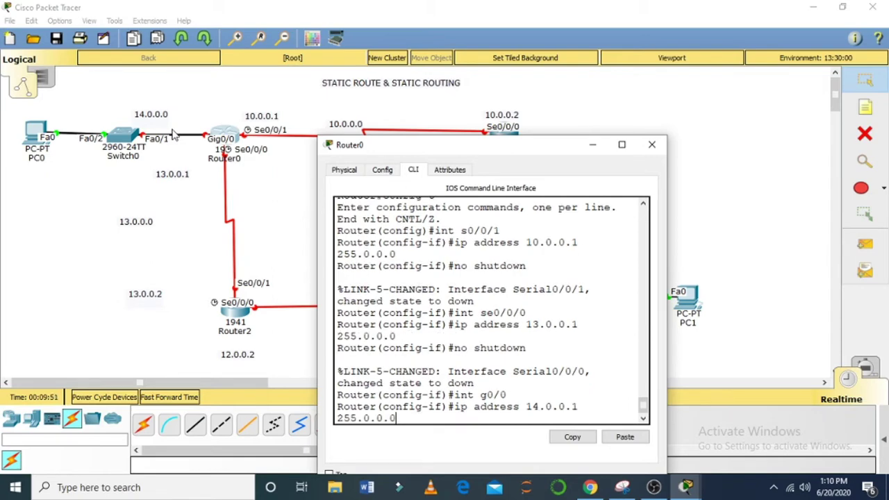
pyautogui.press('Return')
pyautogui.write('no shu')
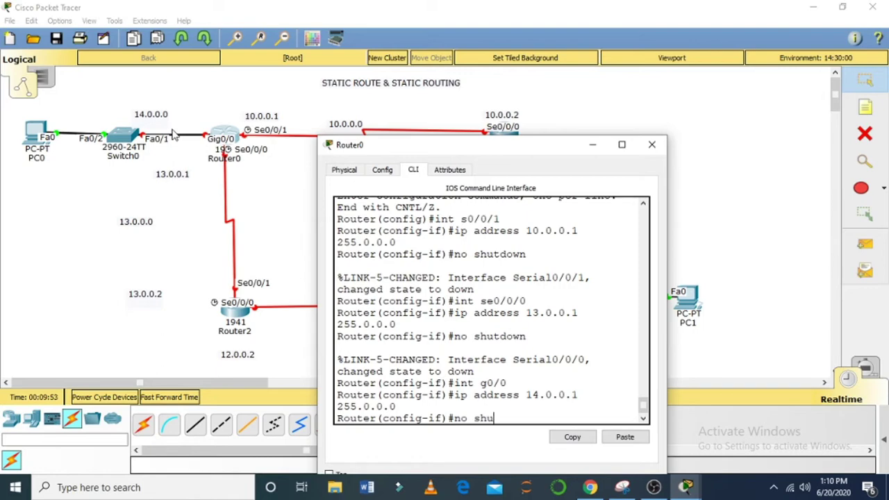
pyautogui.write('tdown')
pyautogui.press('Return')
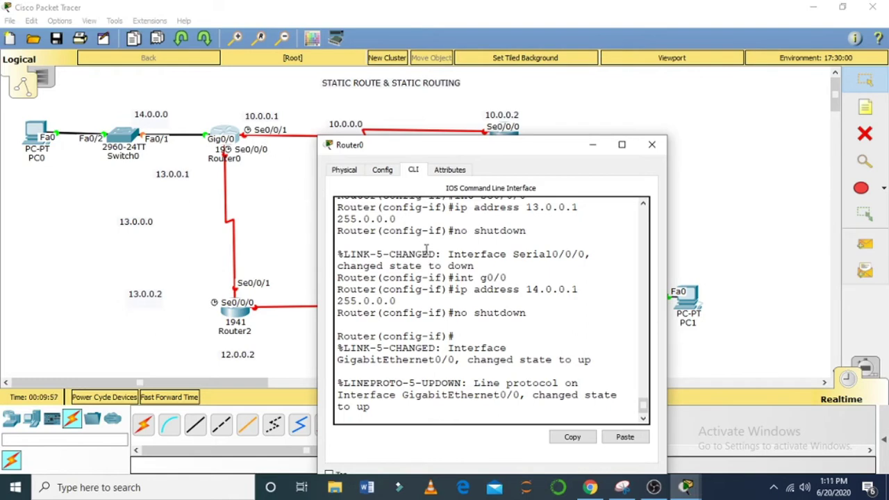
pyautogui.click(652, 145)
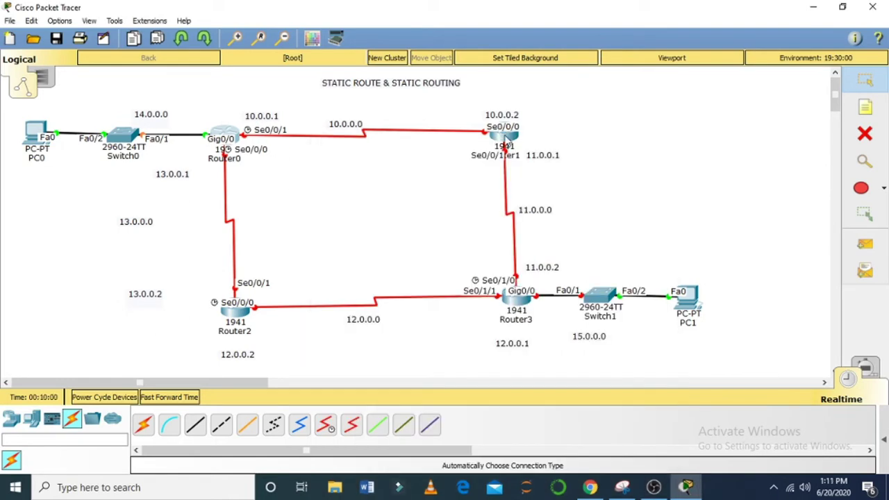
# Step: Open Router1's command line, decline the initial configuration dialog, and enter global configuration mode
pyautogui.click(509, 141)
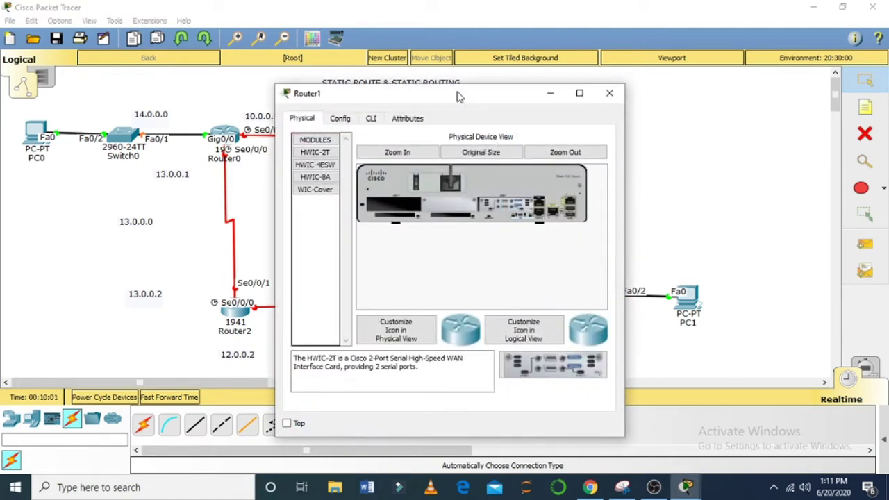
pyautogui.moveTo(457, 96); pyautogui.dragTo(276, 90)
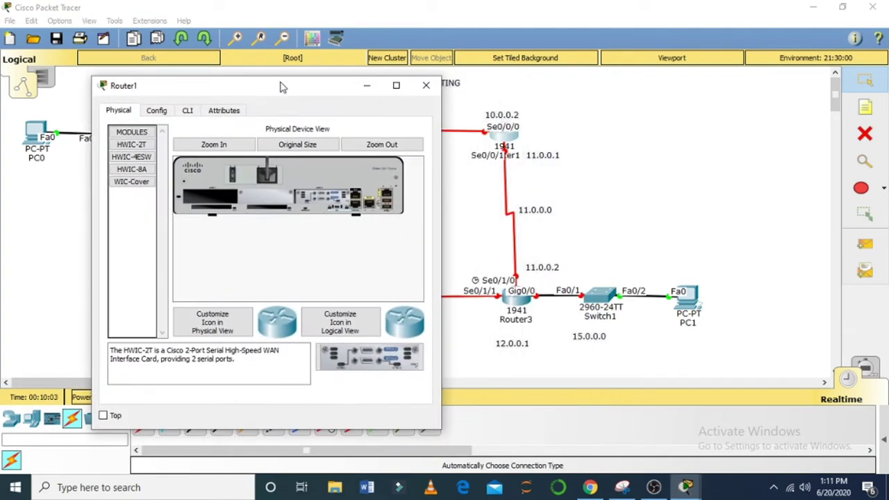
pyautogui.click(189, 111)
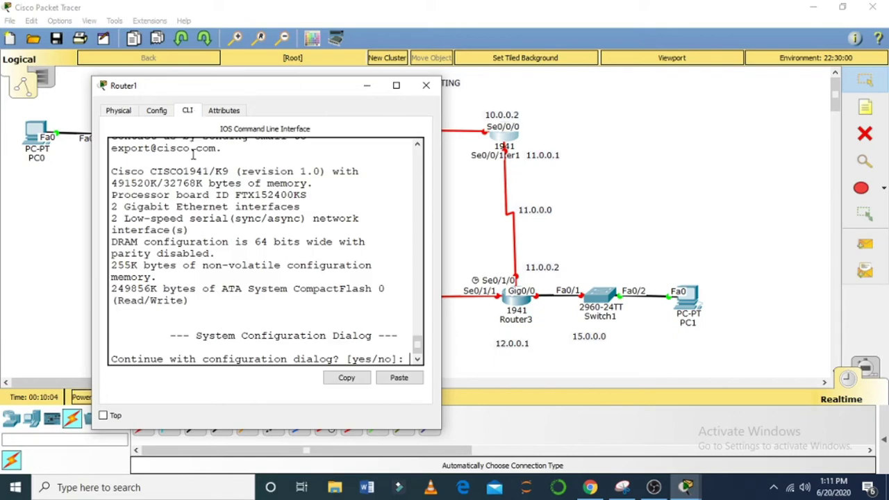
pyautogui.write('no')
pyautogui.press('Return')
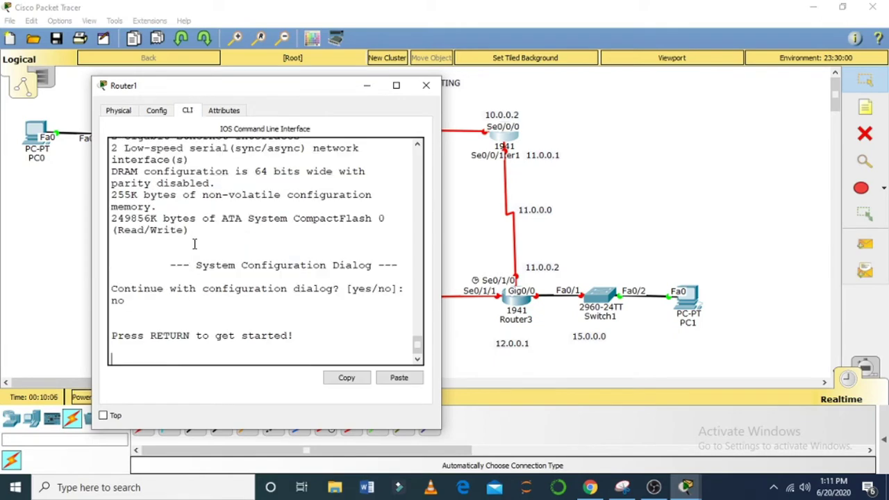
pyautogui.press('Return')
pyautogui.write('en')
pyautogui.press('Return')
pyautogui.write('co')
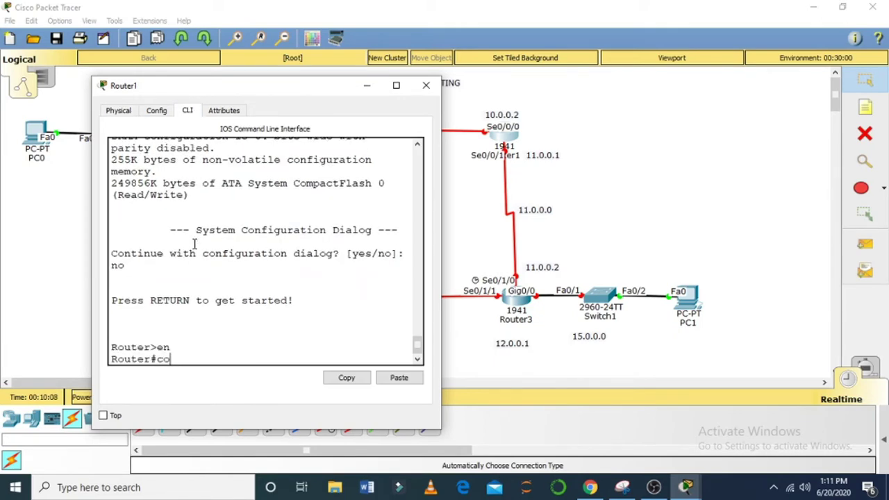
pyautogui.write('nfig t')
pyautogui.press('Return')
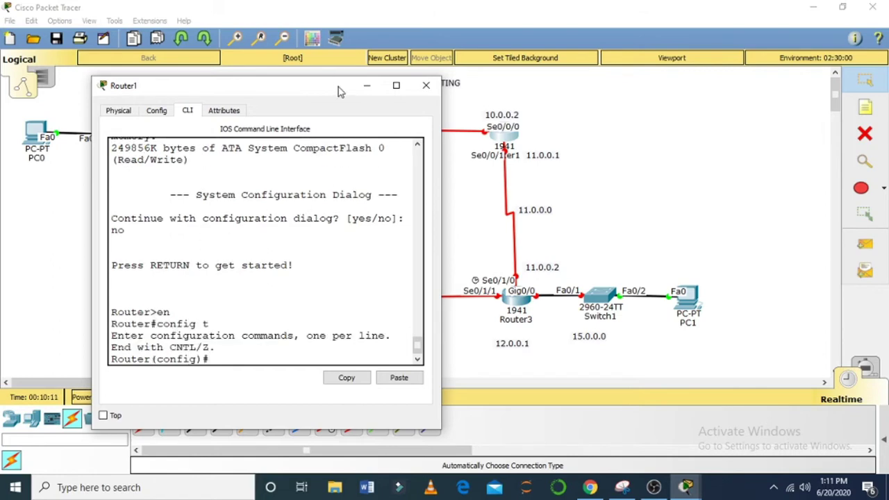
pyautogui.moveTo(339, 88); pyautogui.dragTo(289, 73)
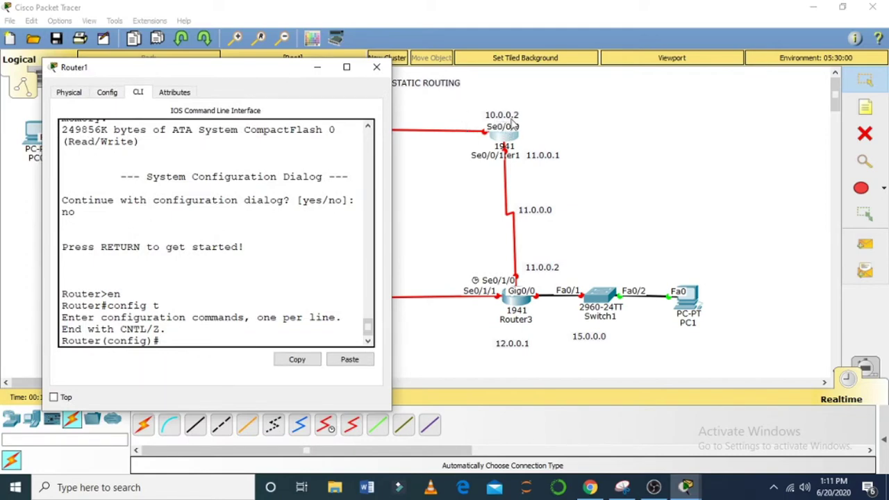
# Step: Assign IP address 10.0.0.2 with mask 255.0.0.0 to Router1's serial interface s0/0/0
pyautogui.write('int')
pyautogui.press('BackSpace')
pyautogui.write('s0/0/')
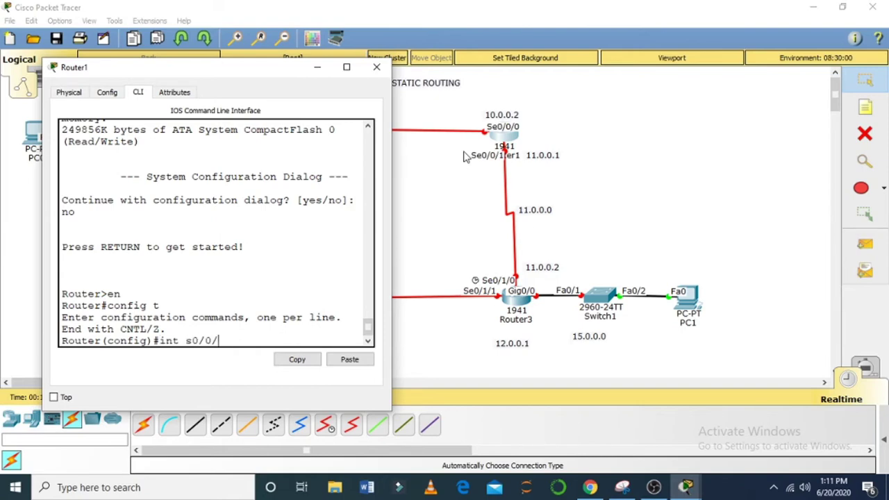
pyautogui.write('0')
pyautogui.press('Return')
pyautogui.write('ig-if)#i')
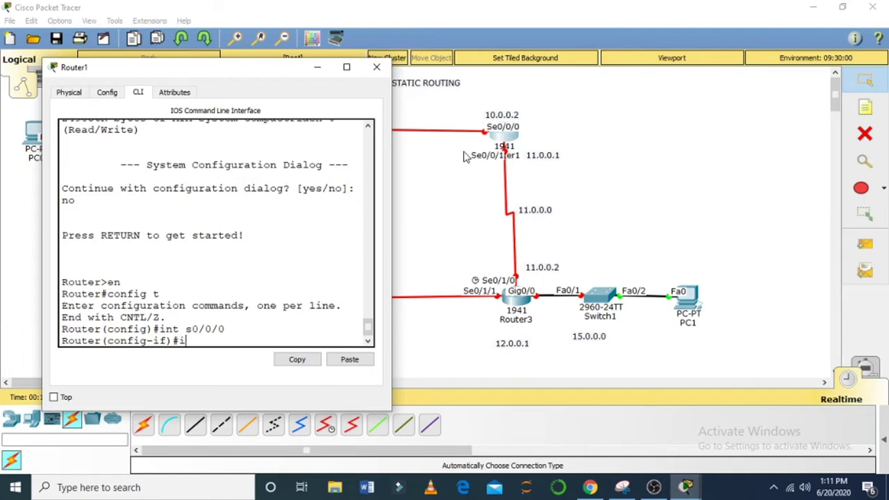
pyautogui.write('p address 10.0.0.1')
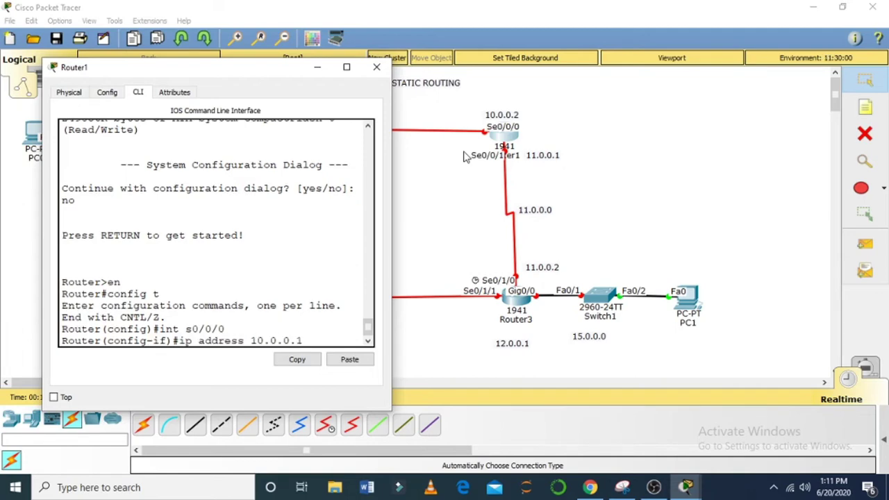
pyautogui.press('BackSpace')
pyautogui.write('2 255.0.0.')
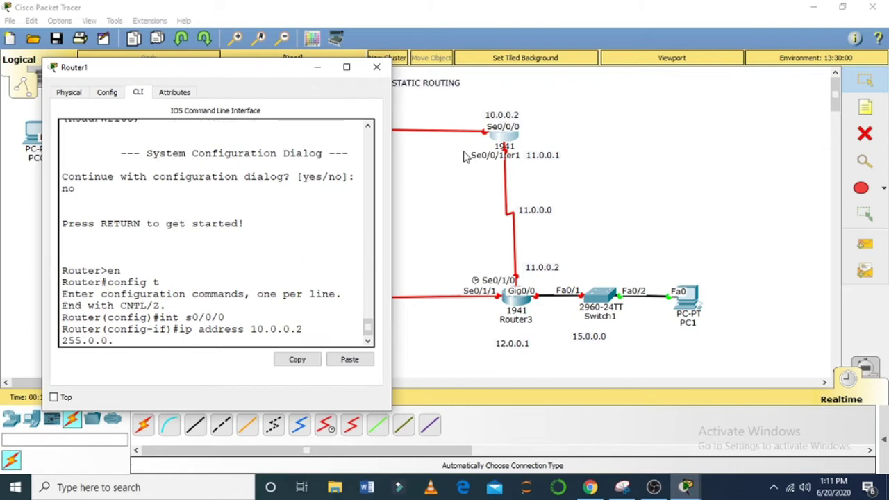
pyautogui.write('0')
pyautogui.press('Return')
# Step: Enable Router1's serial interface s0/0/0 and get a fresh interface configuration prompt
pyautogui.write('no s')
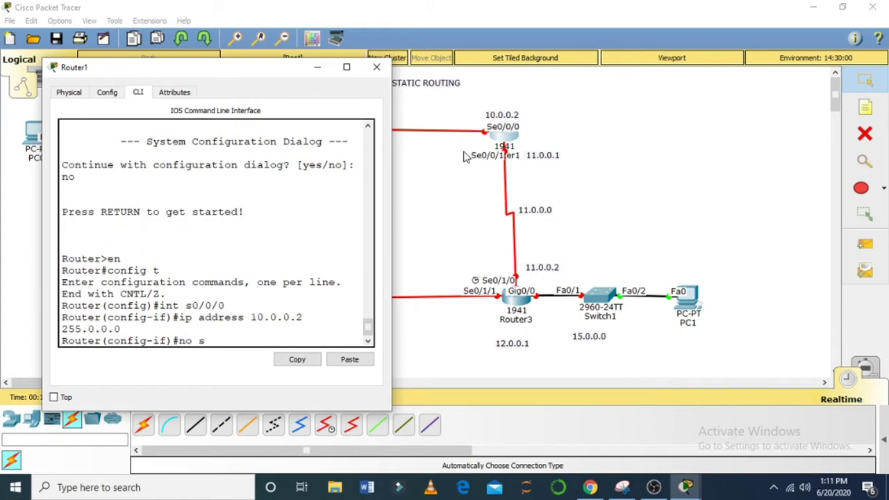
pyautogui.write('hutdown')
pyautogui.press('Return')
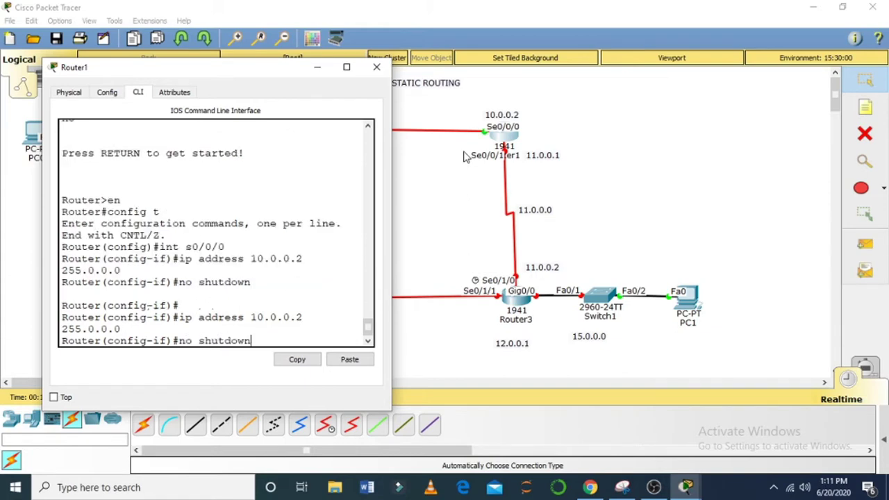
pyautogui.moveTo(248, 78); pyautogui.dragTo(275, 255)
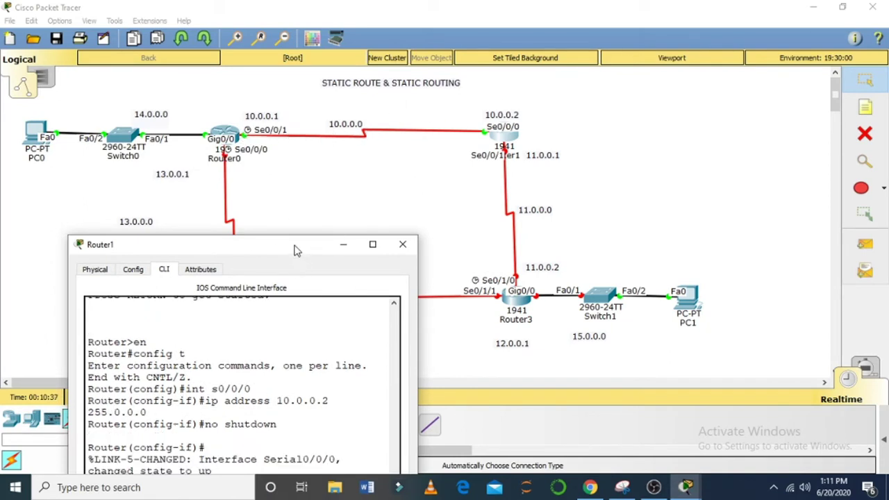
pyautogui.moveTo(296, 247); pyautogui.dragTo(272, 110)
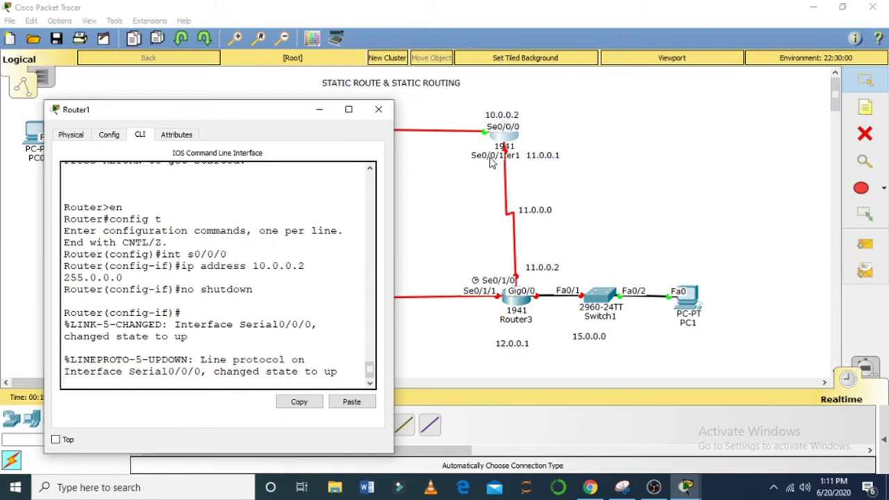
pyautogui.press('Return')
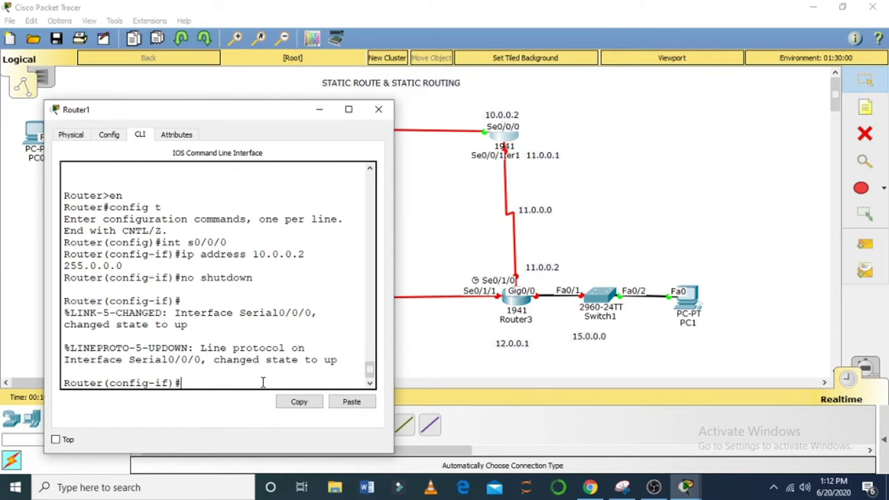
# Step: Assign IP address 11.0.0.1 with mask 255.0.0.0 to Router1's serial interface s0/0/1
pyautogui.write('int s0/0//1')
pyautogui.press('Return')
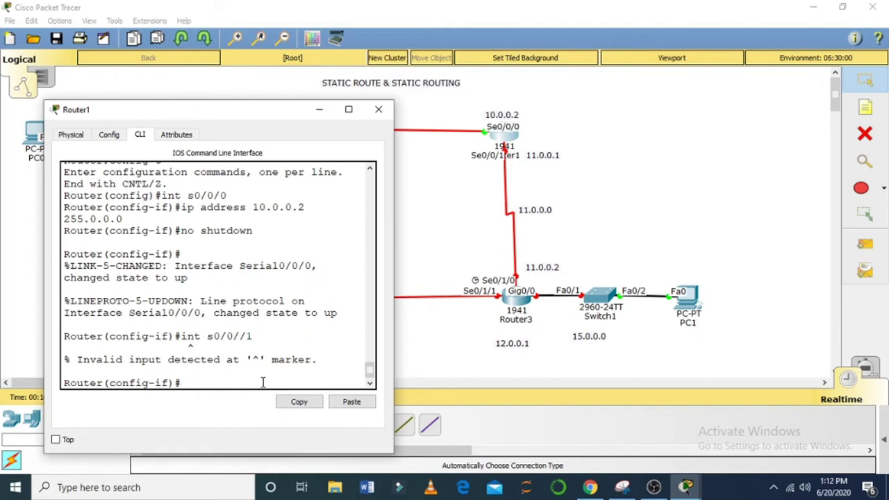
pyautogui.press('Up')
pyautogui.press('Left')
pyautogui.press('BackSpace')
pyautogui.press('Return')
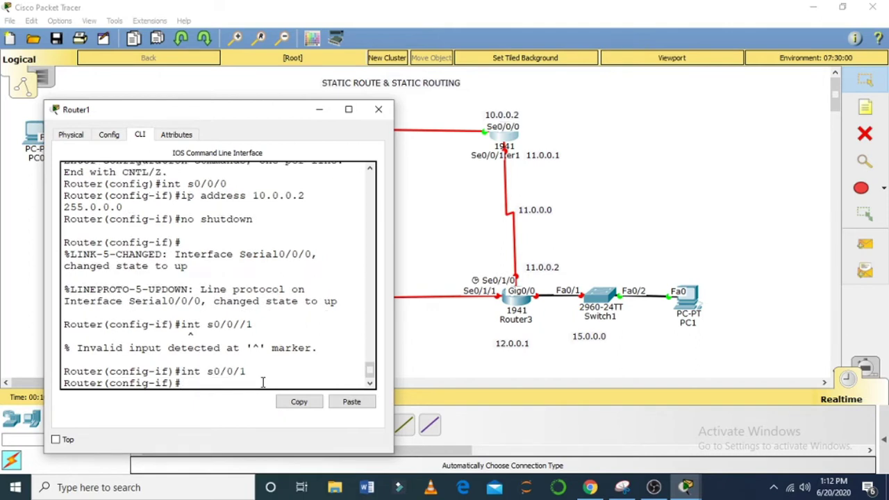
pyautogui.write('ip address')
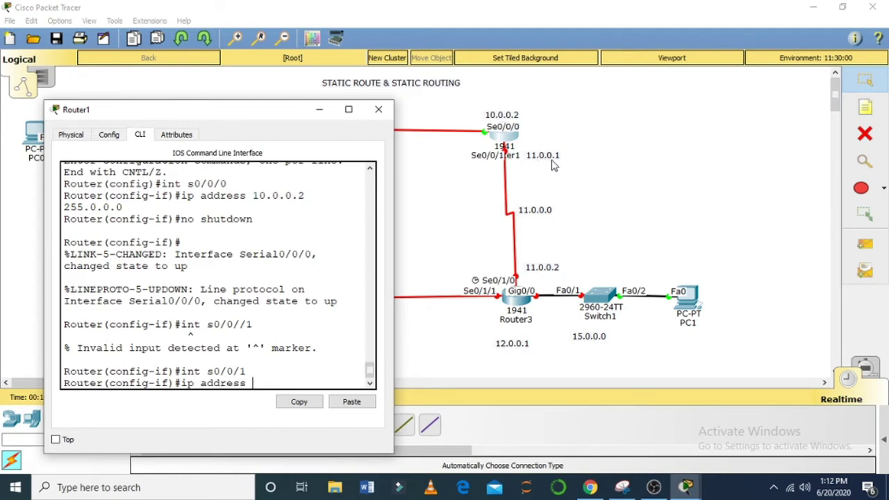
pyautogui.write('11.0.')
pyautogui.write('0.1 255.0.0.0')
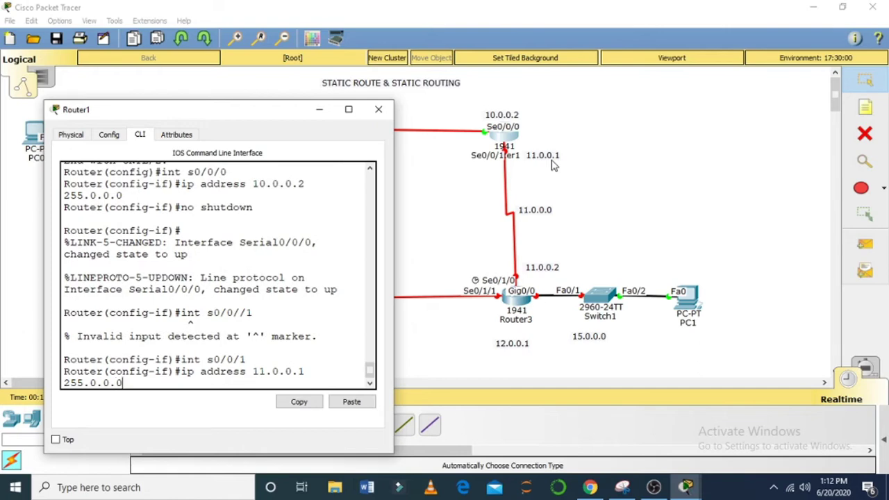
pyautogui.press('Return')
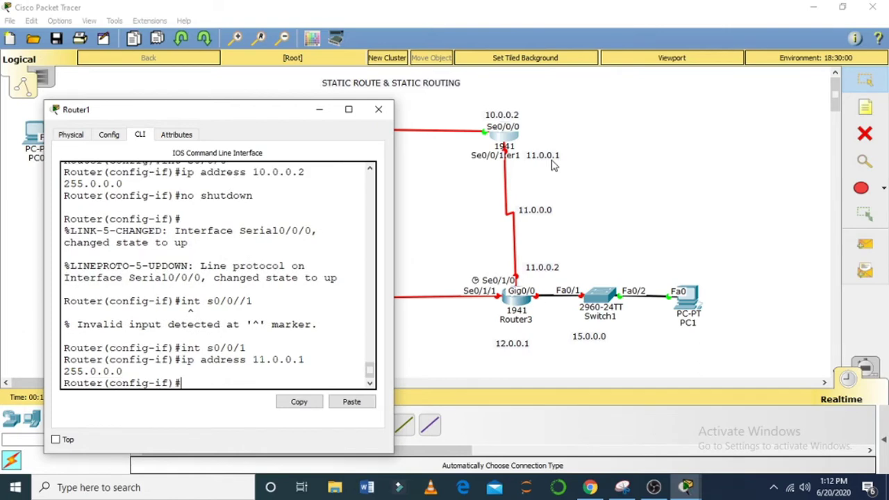
# Step: Enable Router1's serial interface s0/0/1 and close the router's window
pyautogui.write('no shutdown')
pyautogui.press('Return')
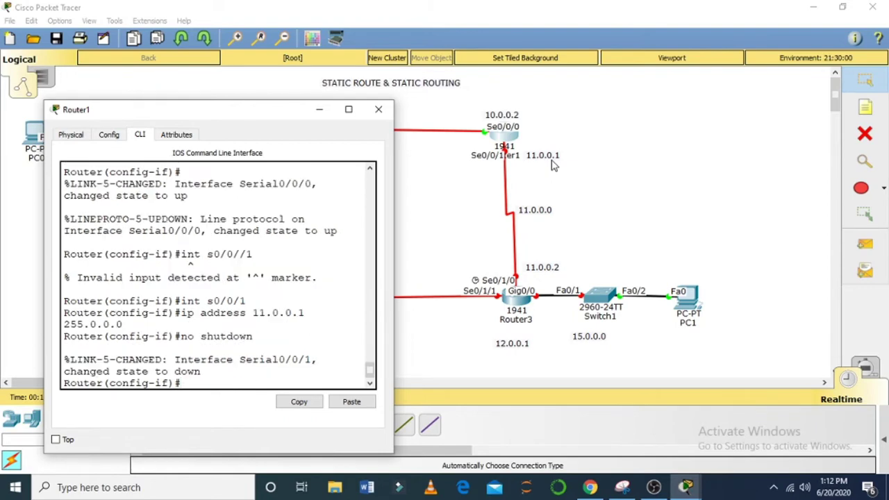
pyautogui.click(380, 113)
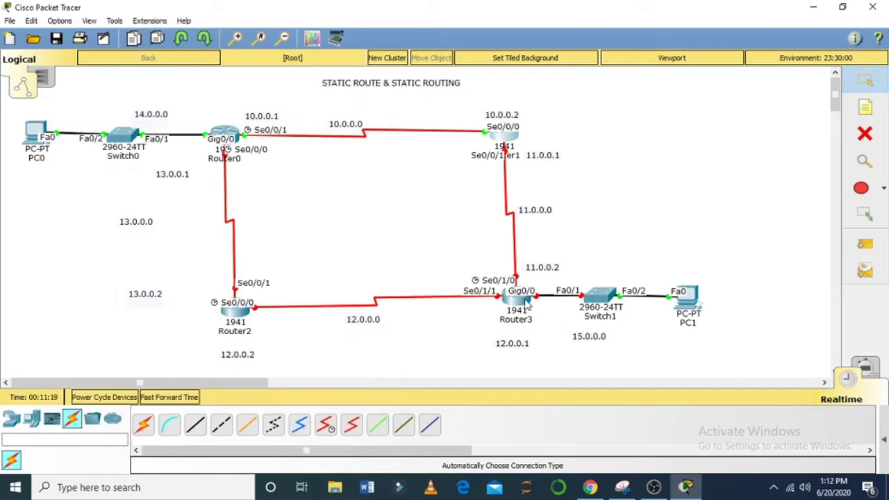
# Step: Open Router3's command line, decline the initial configuration dialog, and enter global configuration mode
pyautogui.click(526, 304)
pyautogui.click(371, 118)
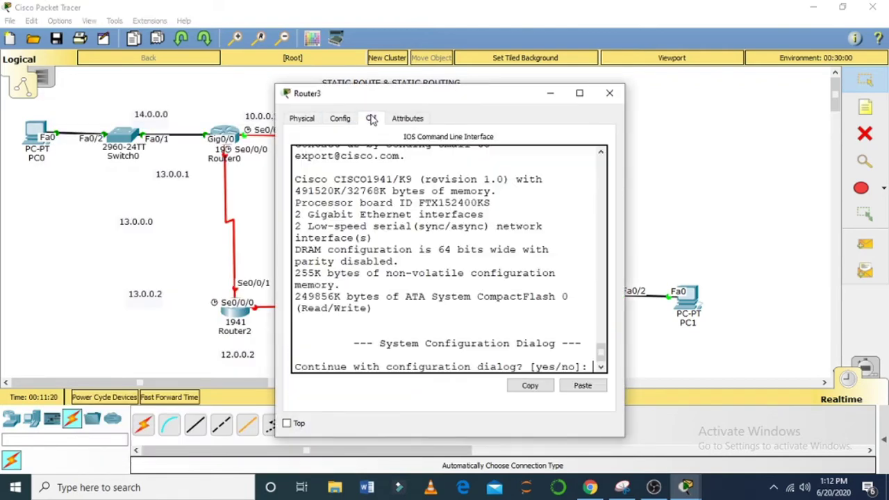
pyautogui.moveTo(401, 100); pyautogui.dragTo(204, 81)
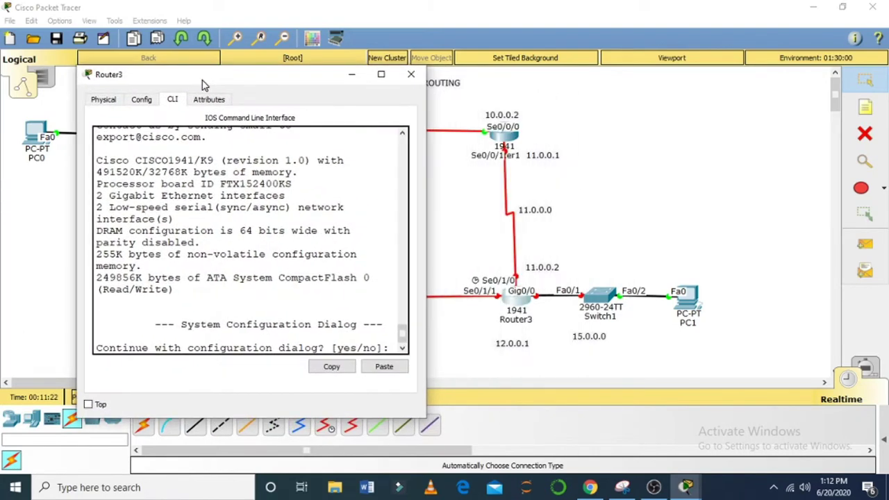
pyautogui.write('no')
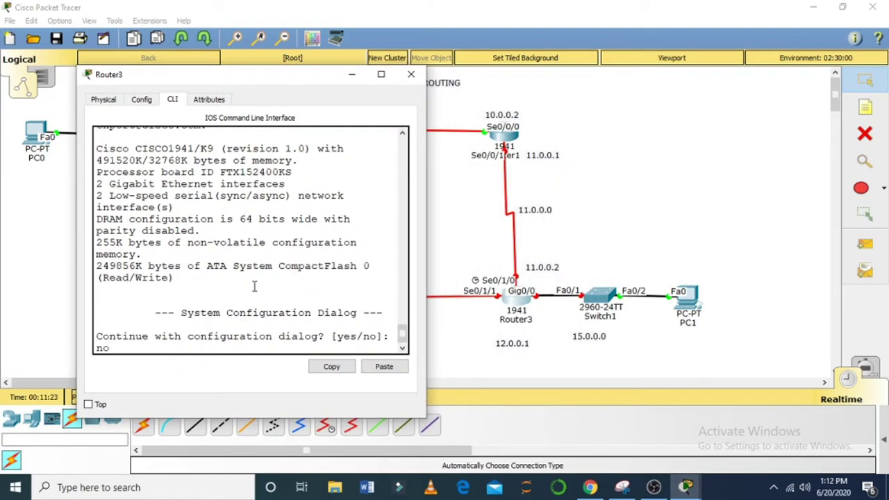
pyautogui.press('Return')
pyautogui.press('Return')
pyautogui.write('en')
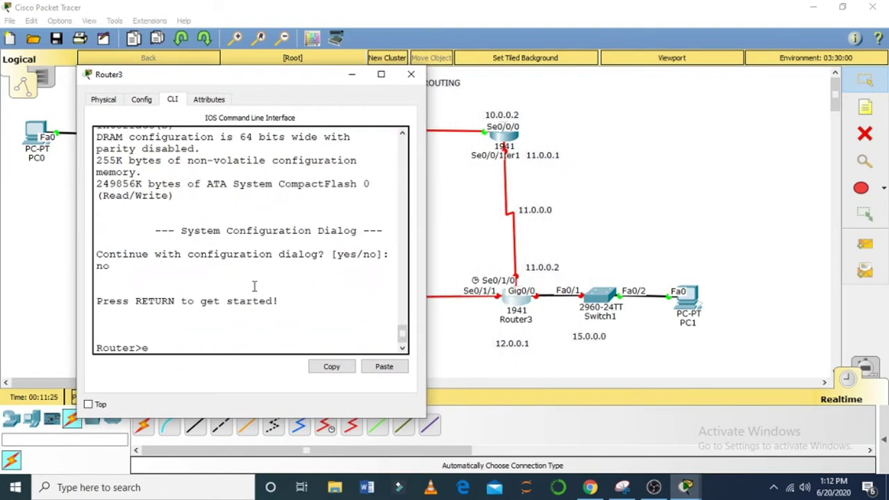
pyautogui.press('Return')
pyautogui.write('congig')
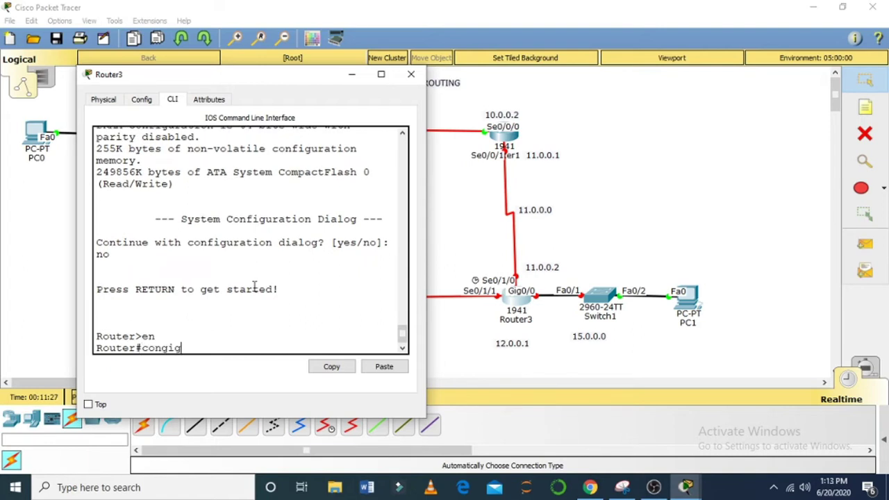
pyautogui.press('BackSpace')
pyautogui.write('fig t')
pyautogui.press('Return')
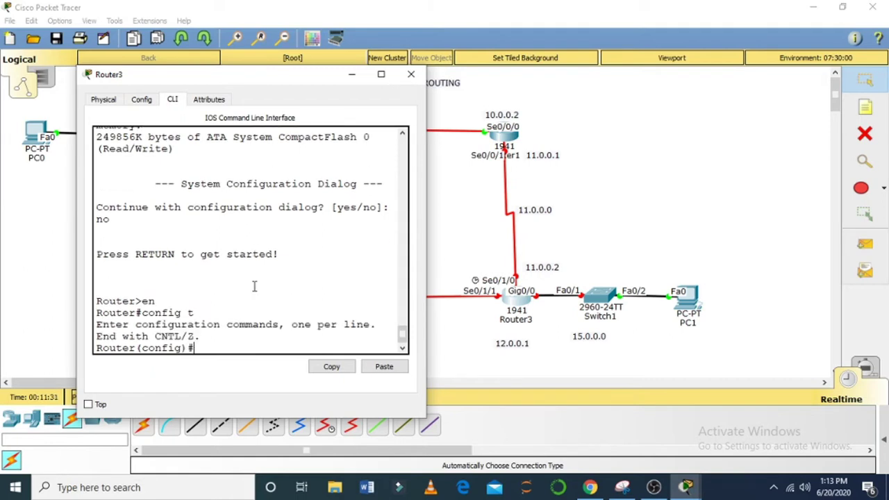
# Step: Assign IP address 11.0.0.2 with mask 255.0.0.0 to Router3's serial interface s0/1/0 and enable the interface
pyautogui.write('int')
pyautogui.write('s0/1/0')
pyautogui.press('Return')
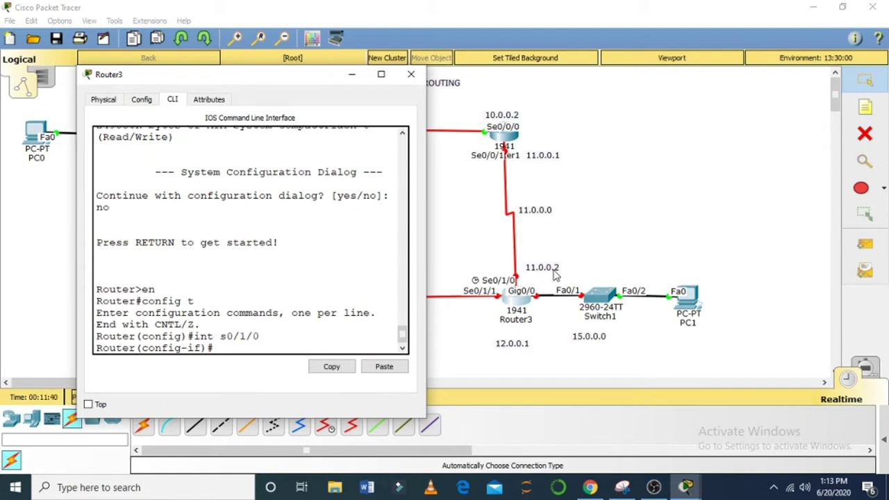
pyautogui.write('ip address 11.0')
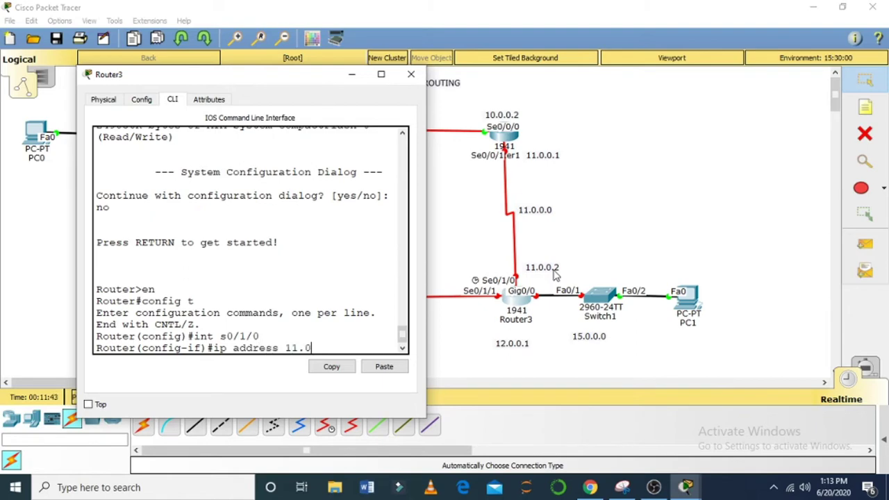
pyautogui.write('.0.2 255.0.0.0')
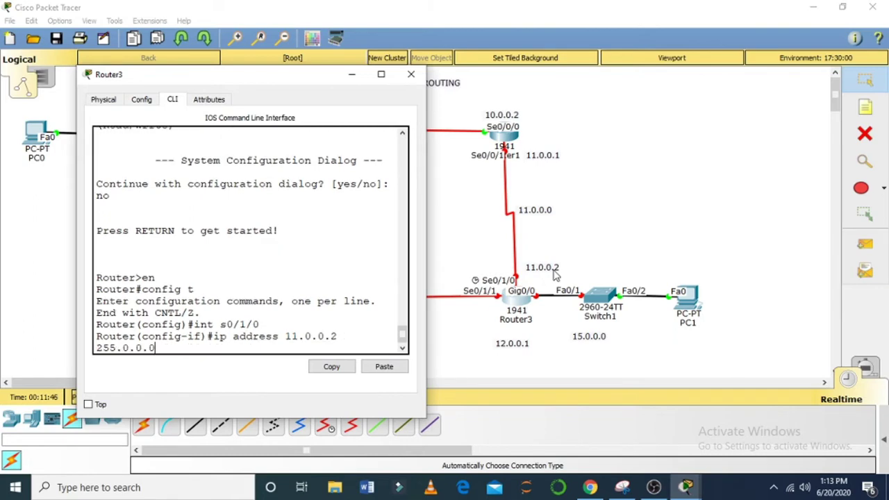
pyautogui.press('Return')
pyautogui.write('no shut')
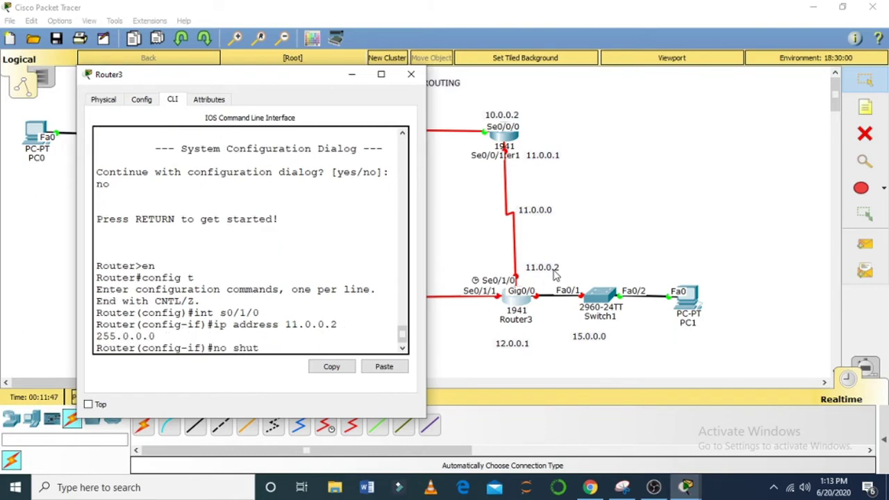
pyautogui.write('down')
pyautogui.press('Return')
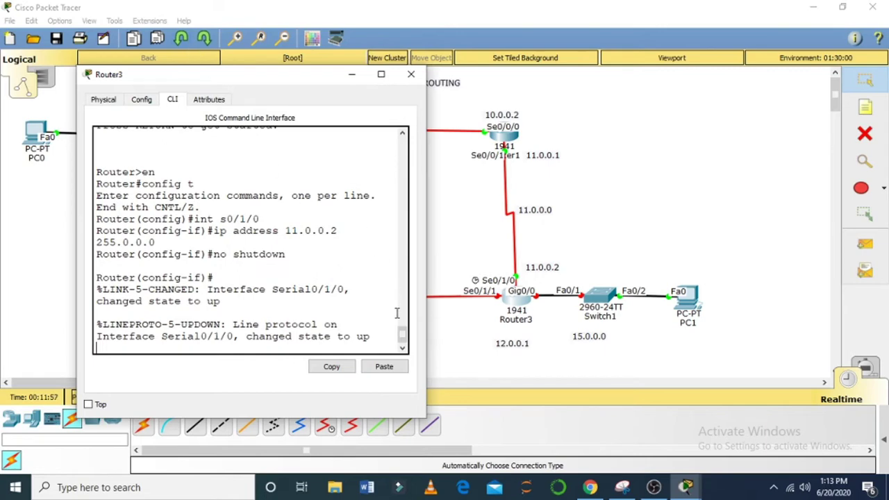
pyautogui.press('Return')
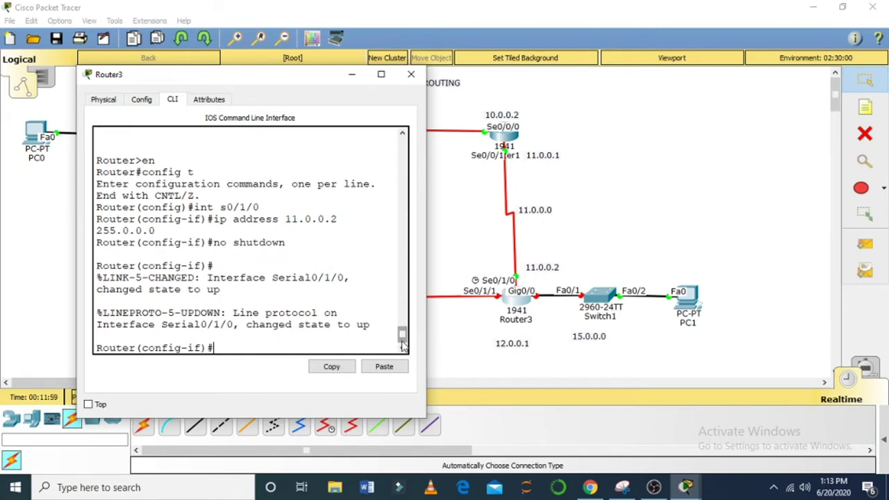
# Step: Assign IP address 12.0.0.1 with mask 255.0.0.0 to Router3's serial interface s0/1/1
pyautogui.write('int')
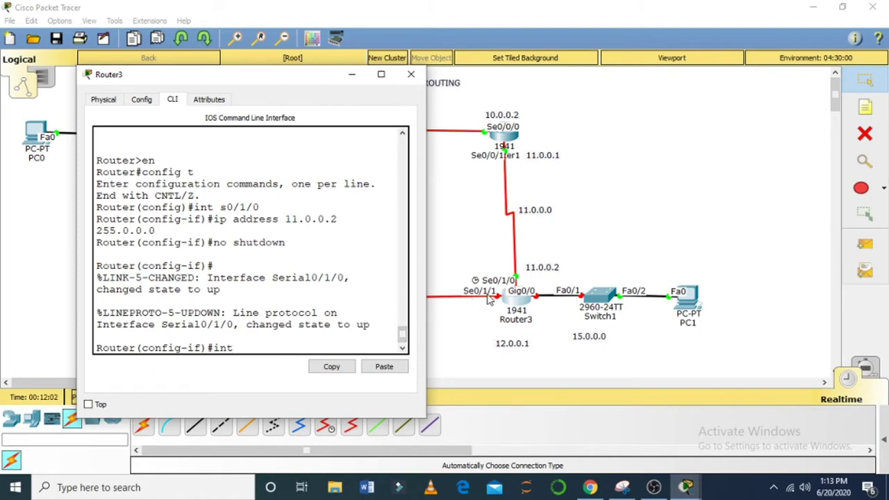
pyautogui.write('s0')
pyautogui.press('BackSpace')
pyautogui.press('BackSpace')
pyautogui.write('s0/1/1')
pyautogui.press('Return')
pyautogui.write('ip a')
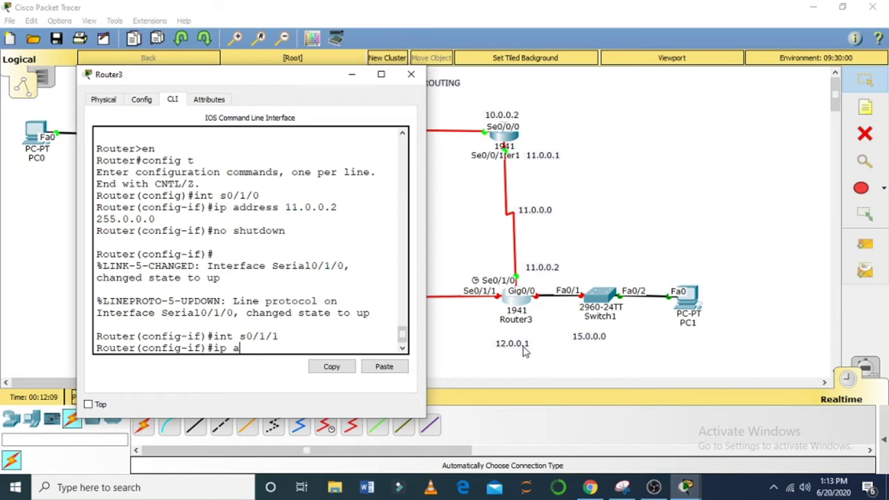
pyautogui.write('ddress 12.')
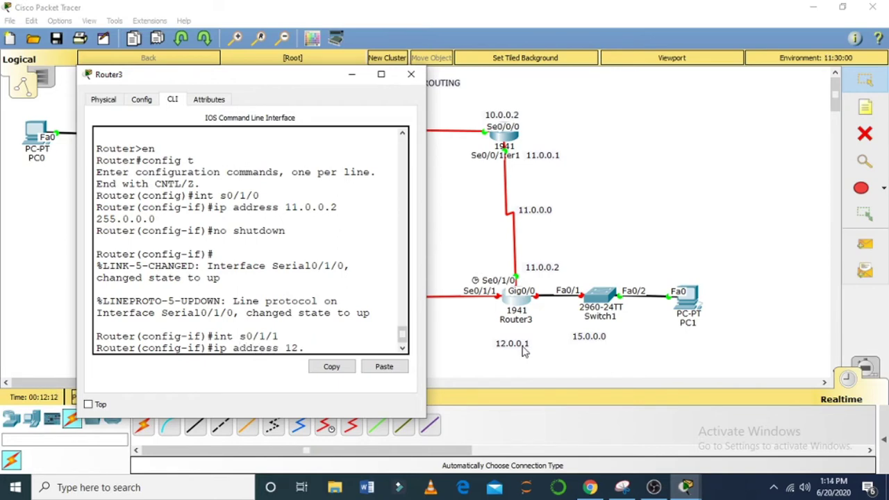
pyautogui.write('0.0.1 255.0.0.0')
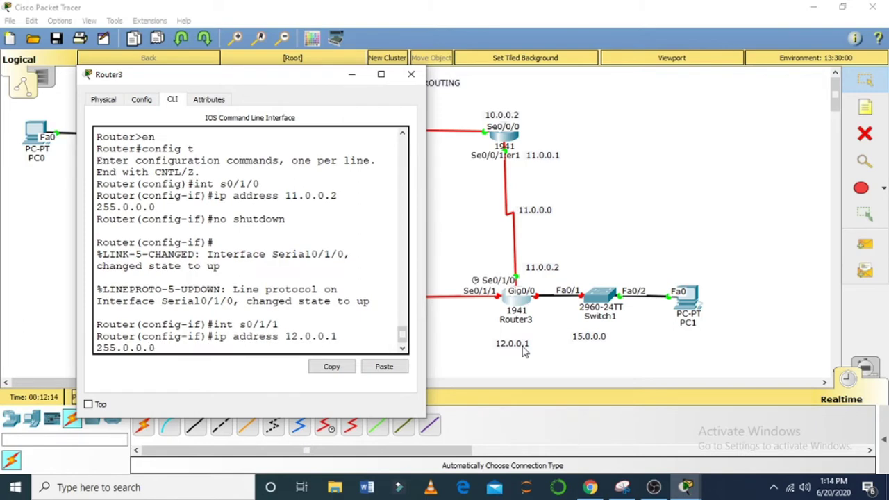
pyautogui.press('Return')
# Step: Enable Router3's serial interface s0/1/1 with the no shutdown command
pyautogui.write('nos hu')
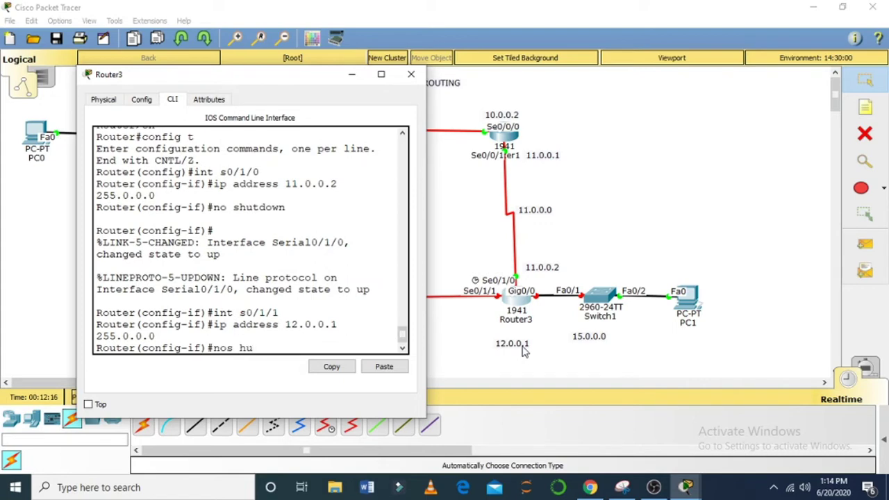
pyautogui.press('BackSpace')
pyautogui.press('BackSpace')
pyautogui.write('shutdown')
pyautogui.press('Return')
pyautogui.press('Up')
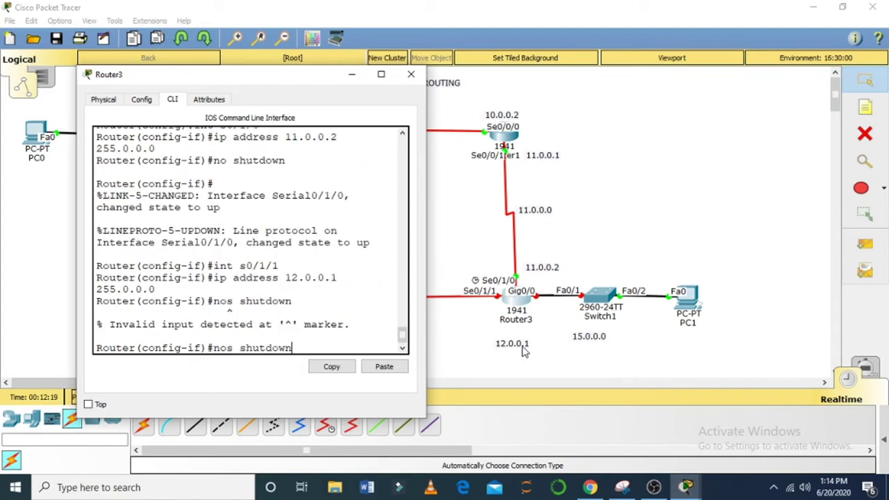
pyautogui.press('Left')
pyautogui.press('BackSpace')
pyautogui.press('Return')
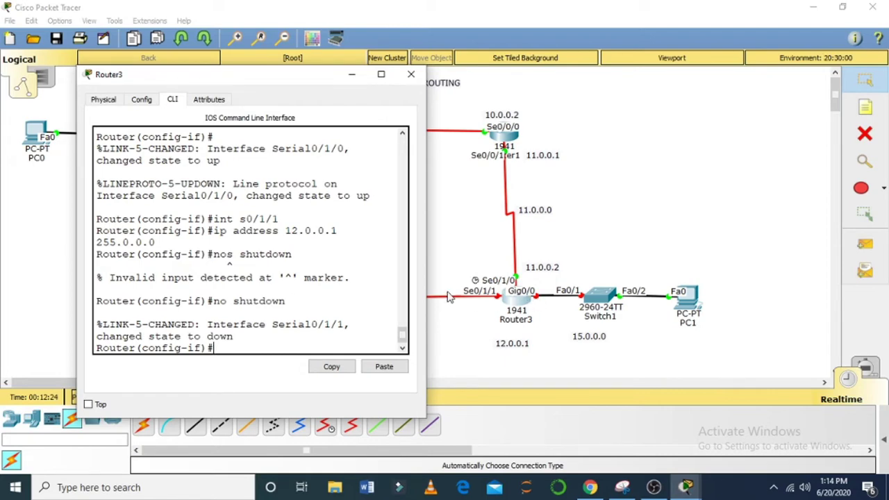
# Step: Assign IP address 15.0.0.1 with mask 255.0.0.0 to Router3's interface g0/0, enable it, and close Router3's window
pyautogui.write('int g0')
pyautogui.write('/0')
pyautogui.press('Return')
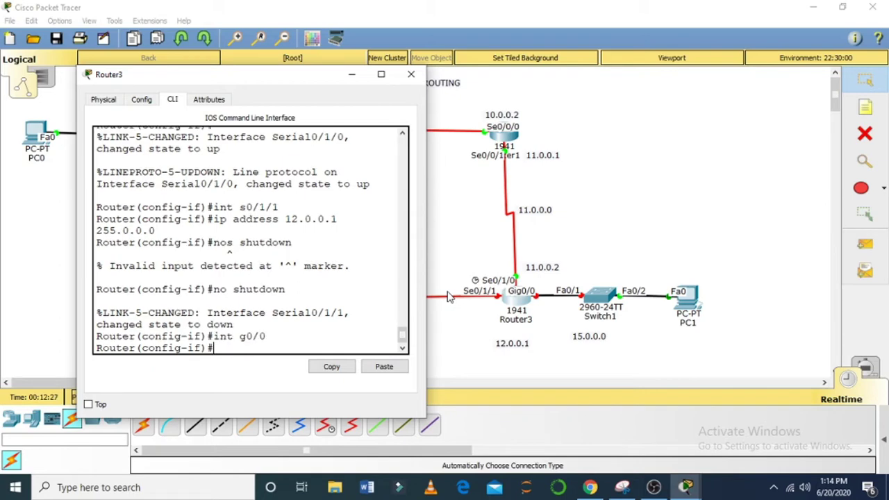
pyautogui.write('ip address')
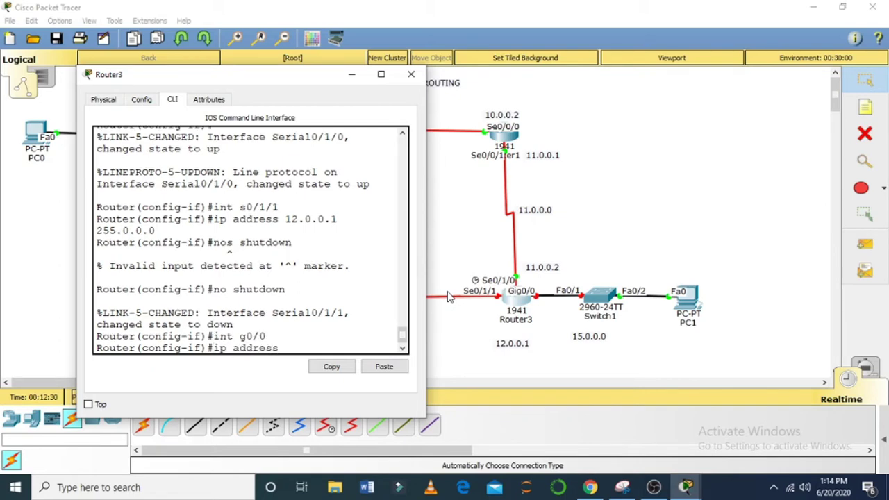
pyautogui.write(' 15.0.0.1 255.0.0.0')
pyautogui.press('Return')
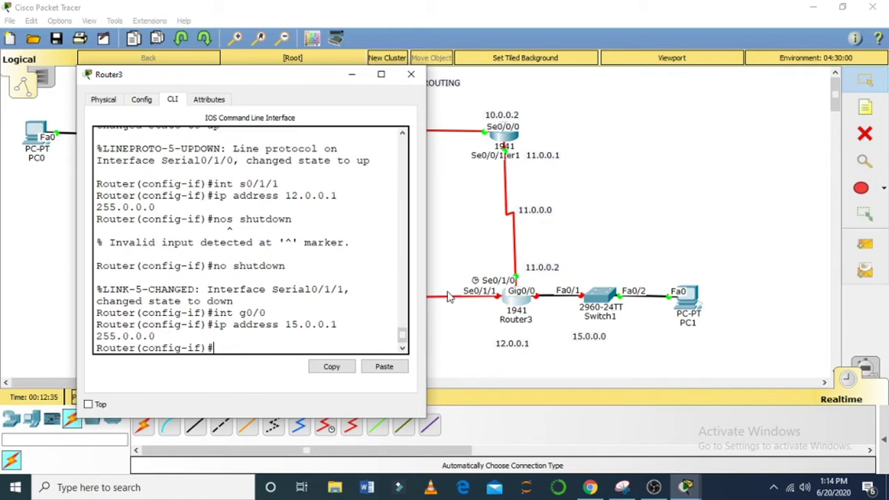
pyautogui.write('no shutdown')
pyautogui.press('Return')
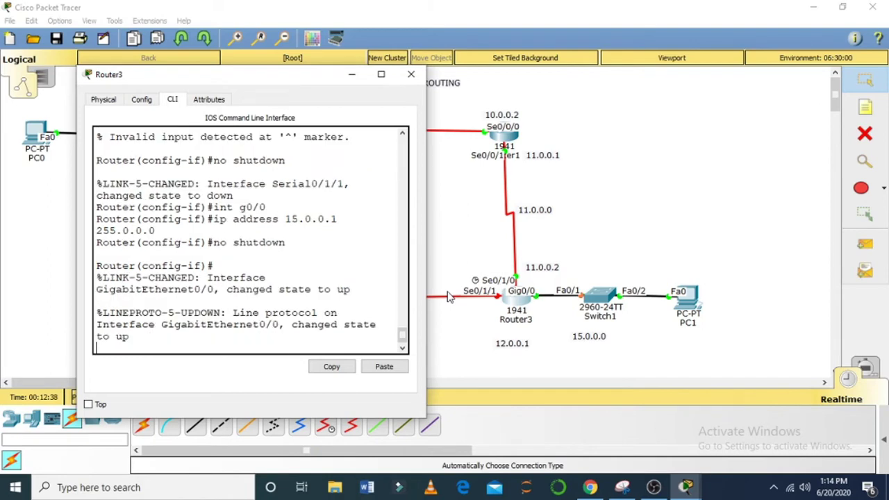
pyautogui.click(411, 74)
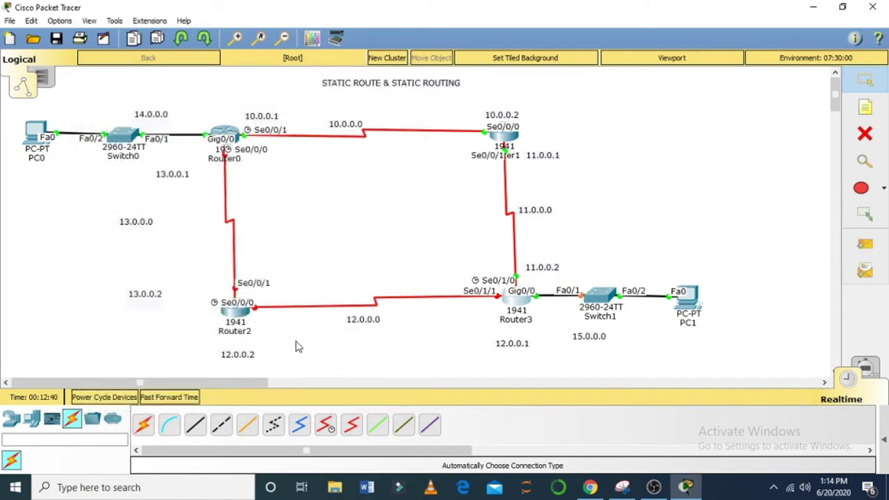
# Step: Open Router2's command line, decline the initial configuration dialog, and enter global configuration mode
pyautogui.click(236, 324)
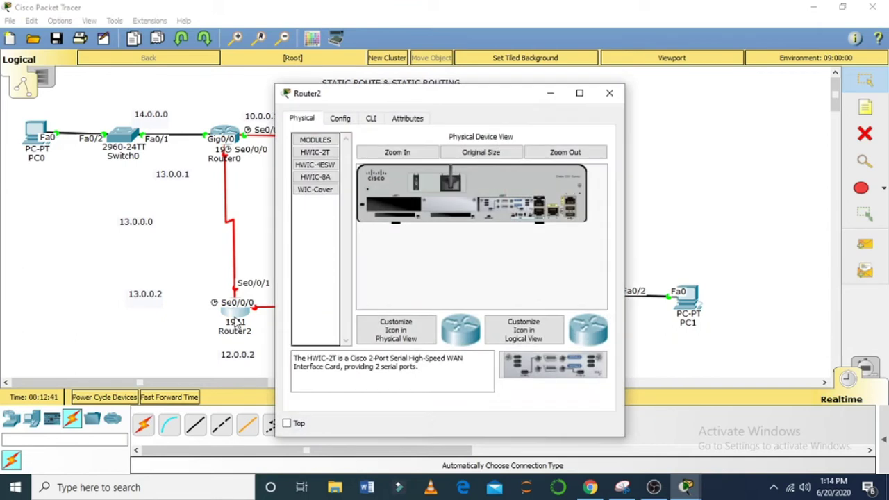
pyautogui.click(380, 121)
pyautogui.moveTo(410, 91); pyautogui.dragTo(173, 29)
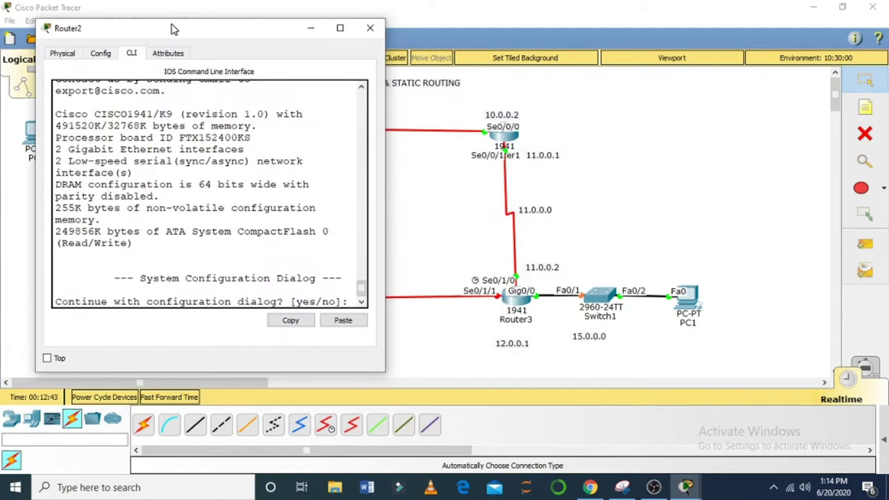
pyautogui.write('no')
pyautogui.press('Return')
pyautogui.press('Return')
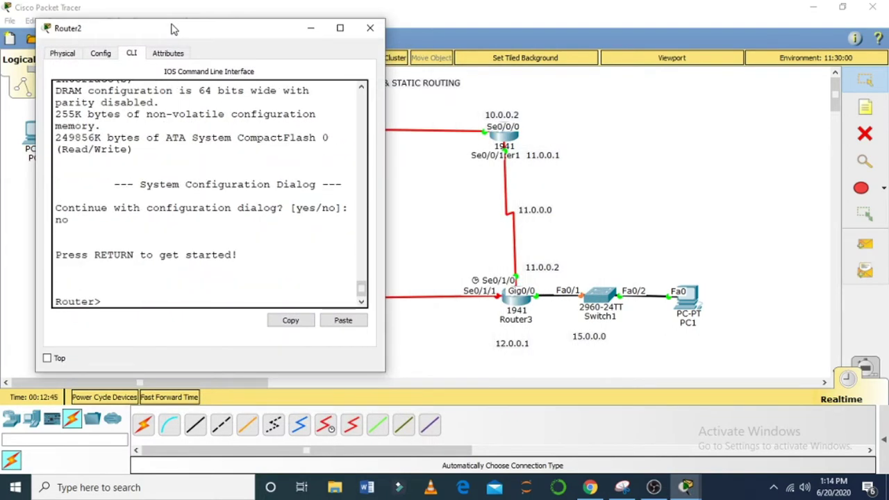
pyautogui.write('en')
pyautogui.press('Return')
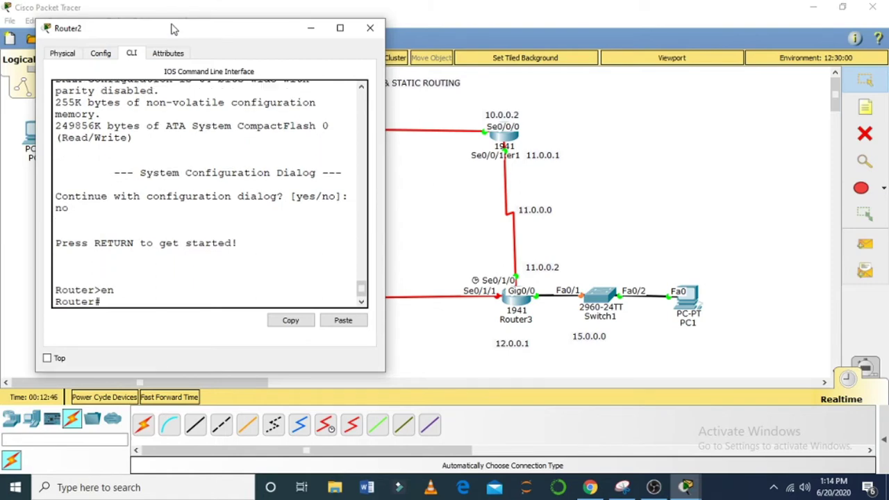
pyautogui.moveTo(174, 26); pyautogui.dragTo(589, 62)
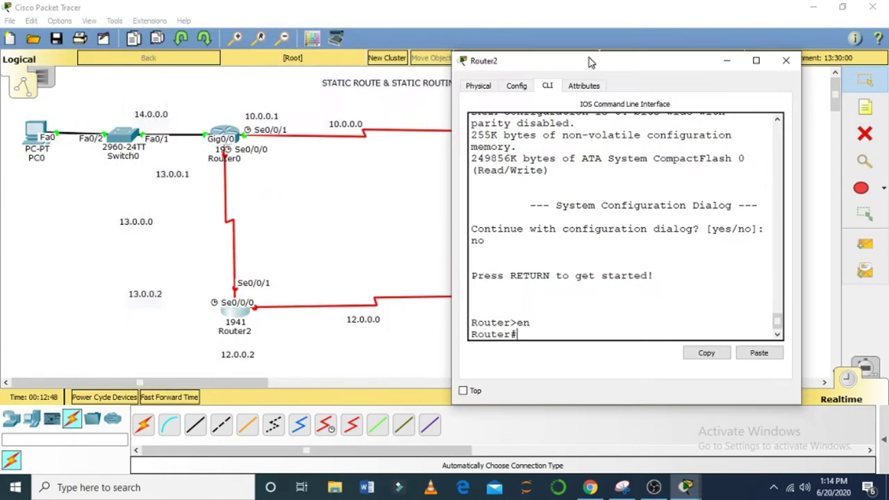
pyautogui.write('config t')
pyautogui.press('Return')
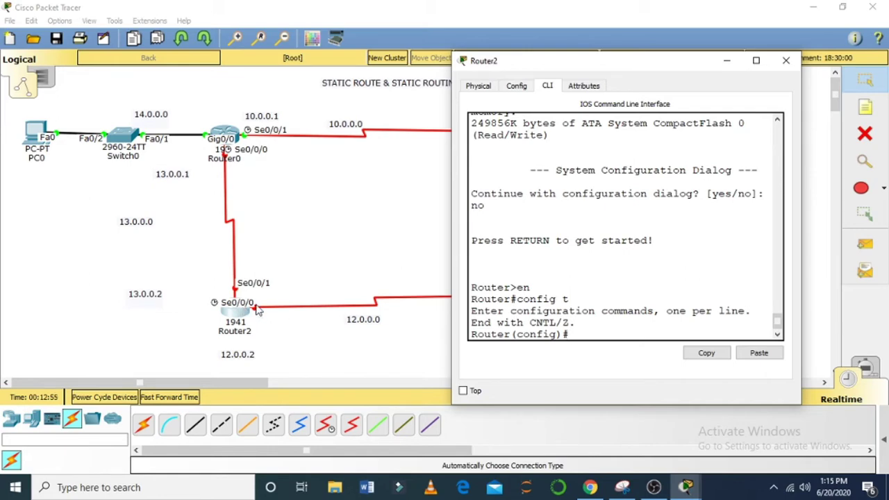
# Step: Assign IP address 12.0.0.2 with mask 255.0.0.0 to Router2's serial interface s0/0/0
pyautogui.write('int s0/0/0')
pyautogui.press('Return')
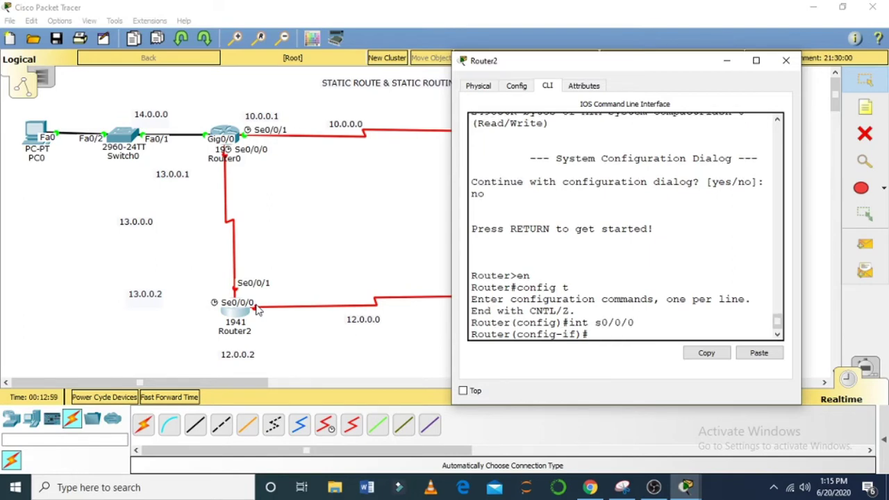
pyautogui.write('ipo')
pyautogui.write(' address')
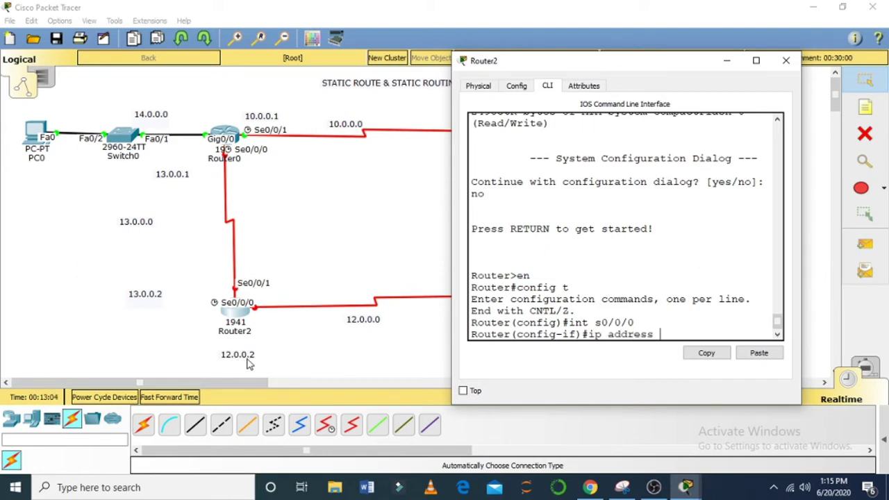
pyautogui.write(' 12.0;')
pyautogui.write('0.2')
pyautogui.press('Return')
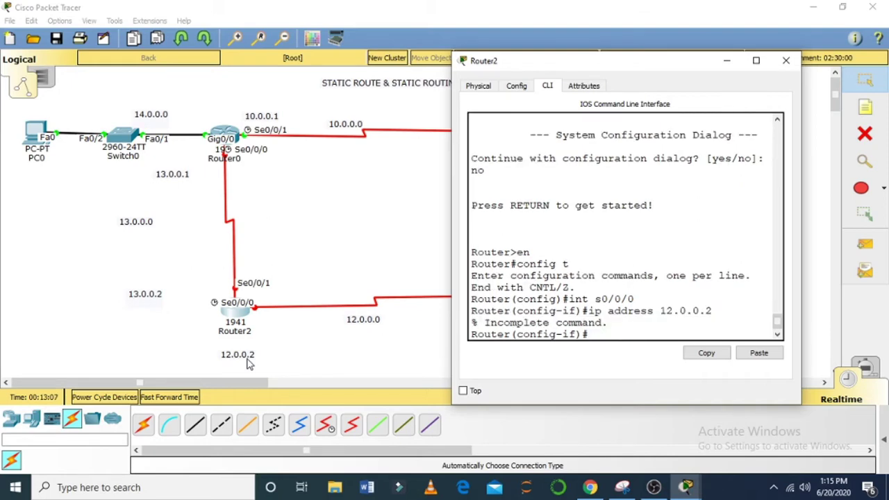
pyautogui.press('Up')
pyautogui.write('2')
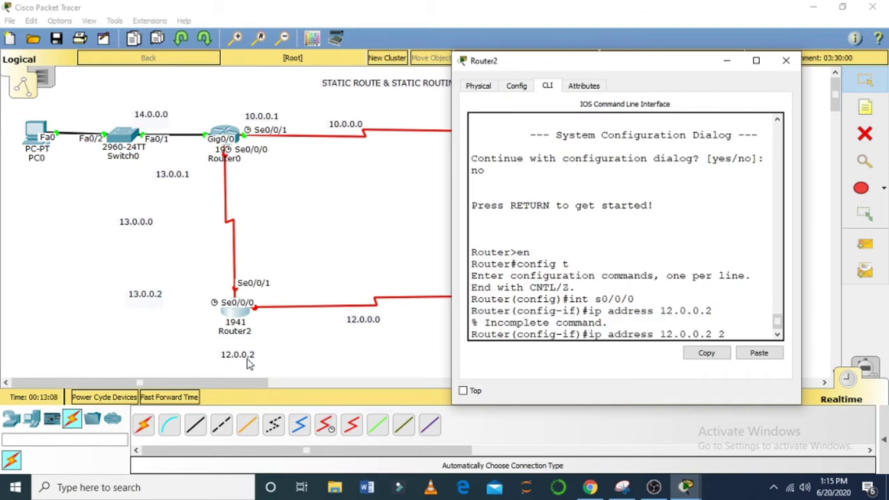
pyautogui.write('55.0.0.0')
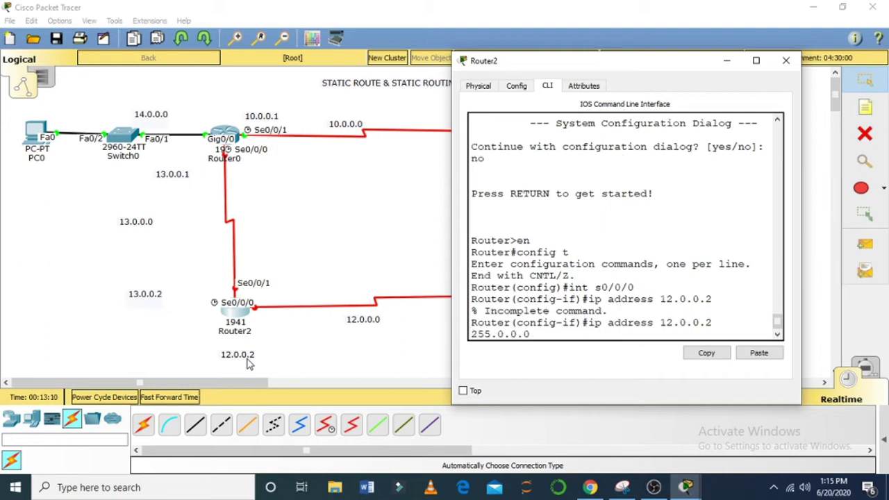
pyautogui.press('Return')
# Step: Enable Router2's serial interface s0/0/0 with the no shutdown command
pyautogui.write('no s')
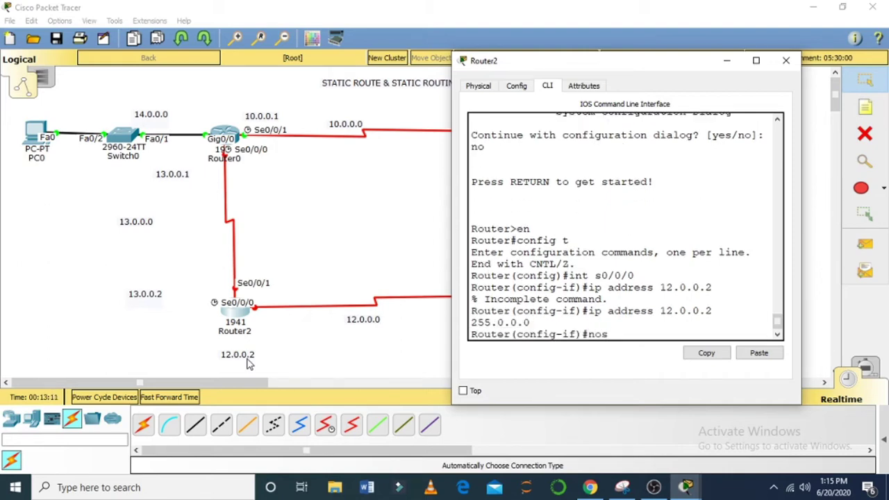
pyautogui.write('hutdown')
pyautogui.press('Return')
pyautogui.press('Return')
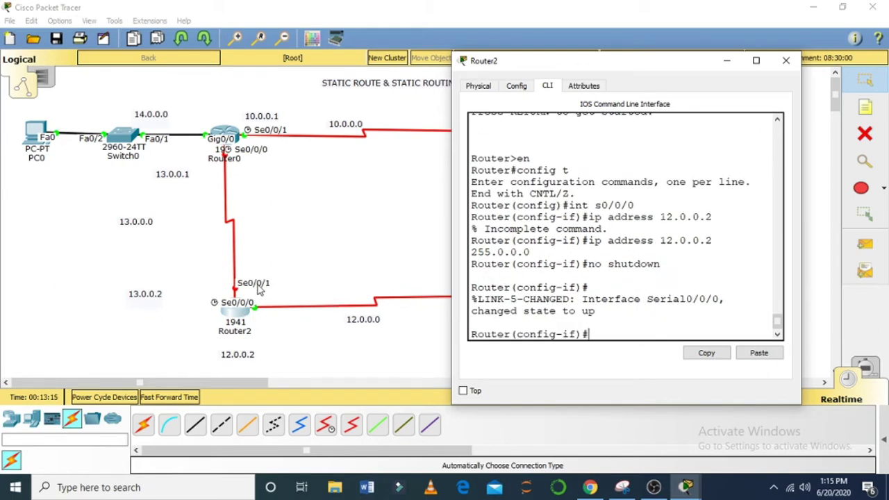
# Step: Assign IP address 13.0.0.2 with mask 255.0.0.0 to Router2's serial interface s0/0/1
pyautogui.write('int')
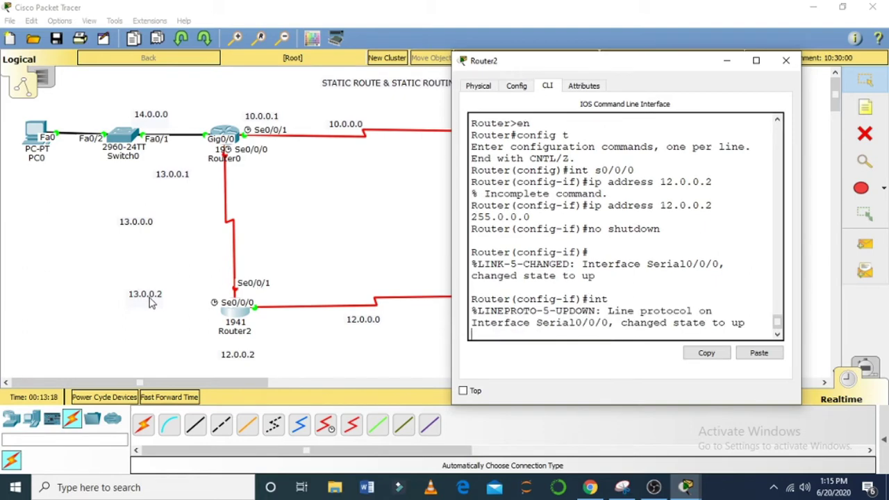
pyautogui.press('Return')
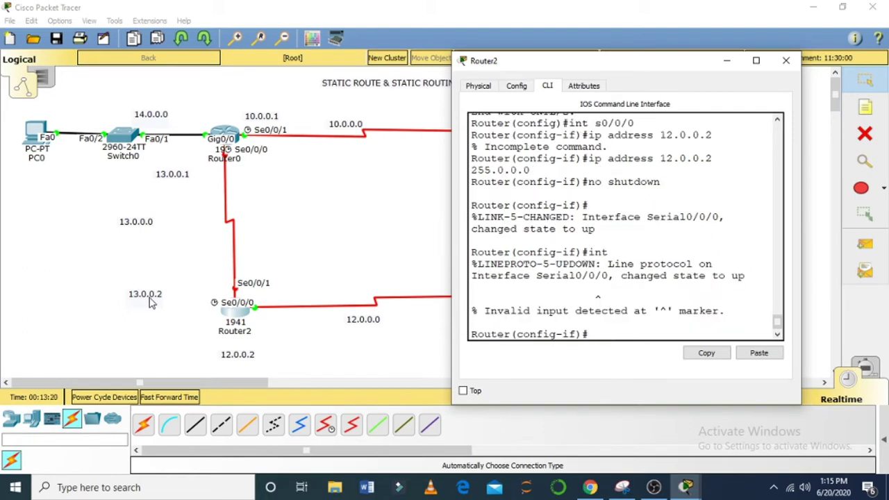
pyautogui.write('int s0/0/1')
pyautogui.press('Return')
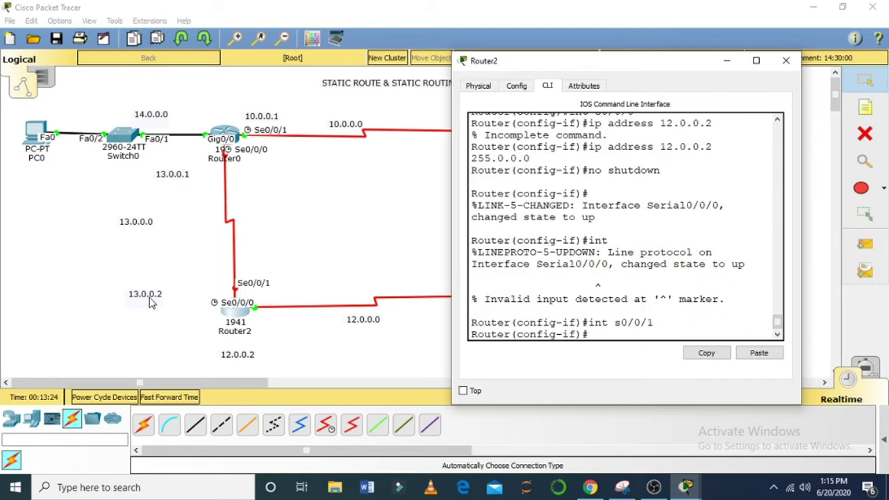
pyautogui.write('ip address 13.')
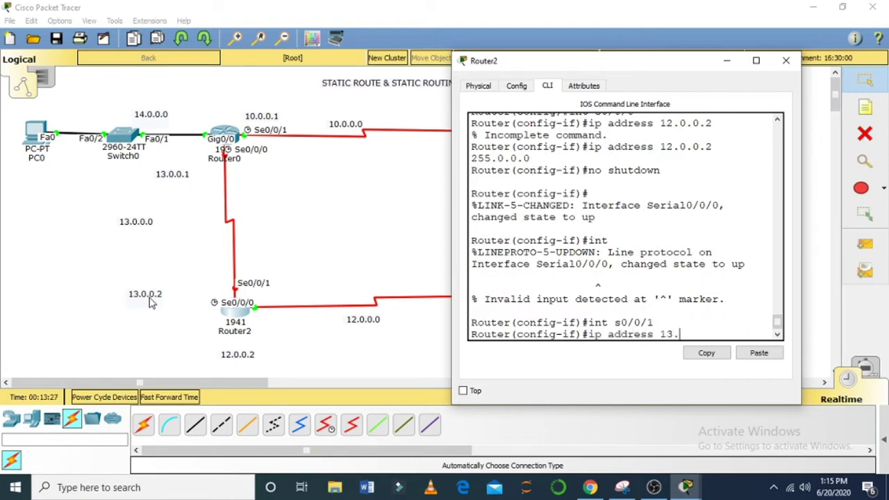
pyautogui.write('0.0.2 255.0.0.0')
pyautogui.press('Return')
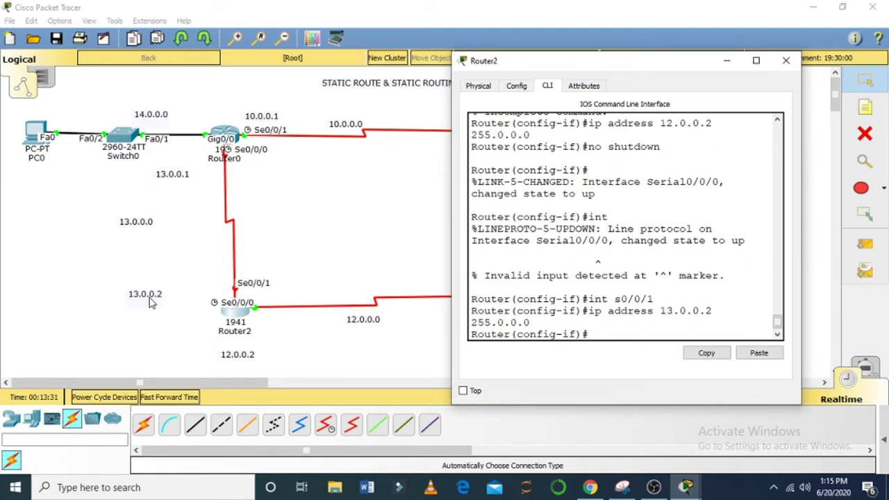
# Step: Enable Router2's serial interface s0/0/1 with the no shutdown command and close Router2's window
pyautogui.write('no shutdown')
pyautogui.press('Return')
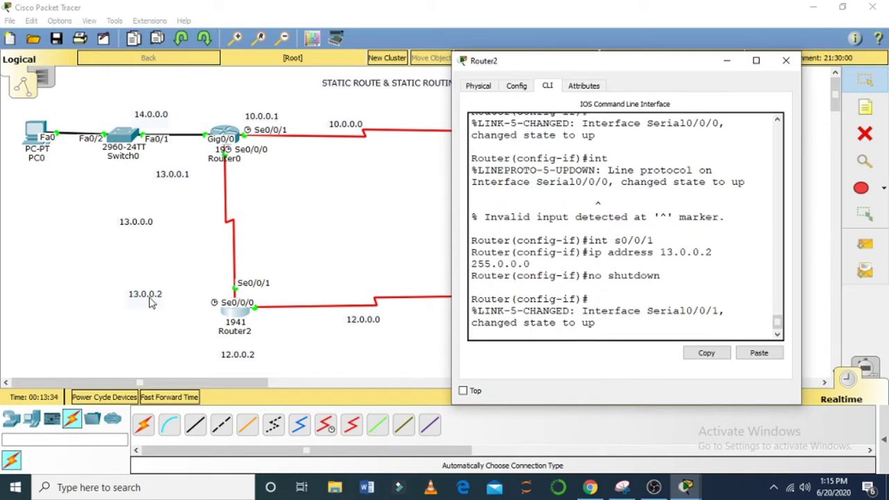
pyautogui.press('Return')
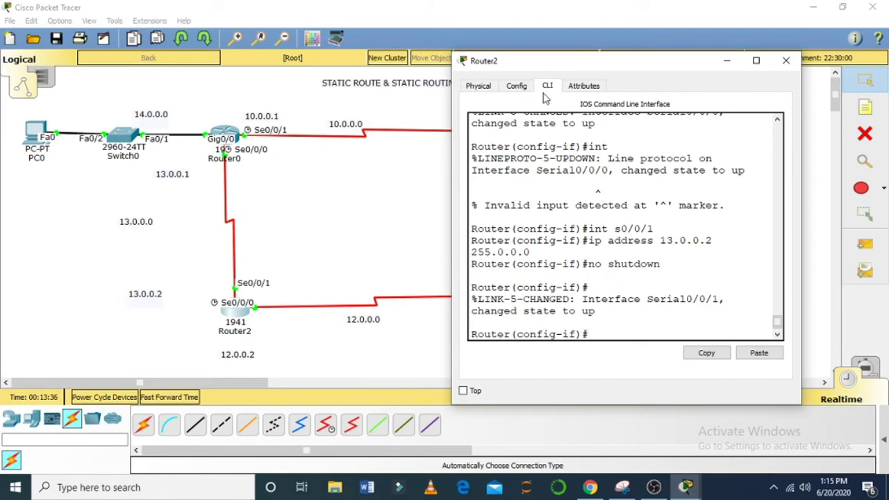
pyautogui.click(786, 61)
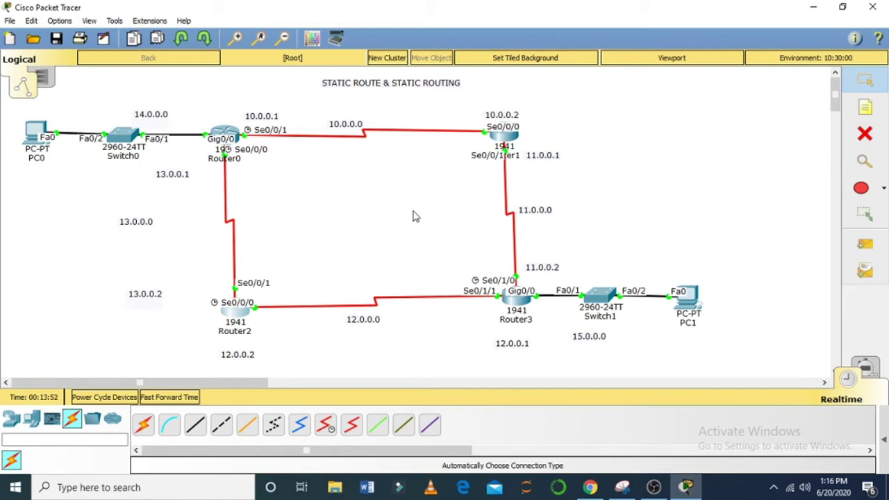
# Step: Open Router0's command line and exit interface configuration back to global configuration mode
pyautogui.click(224, 138)
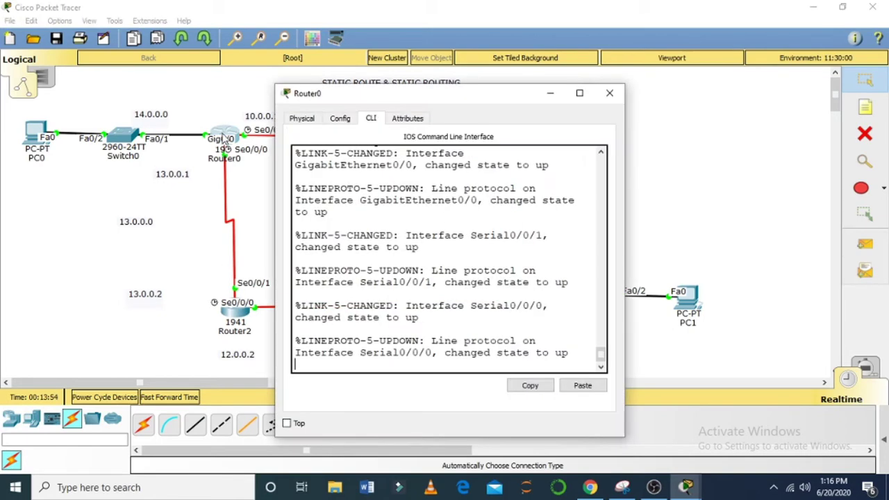
pyautogui.moveTo(314, 99); pyautogui.dragTo(196, 54)
pyautogui.press('Return')
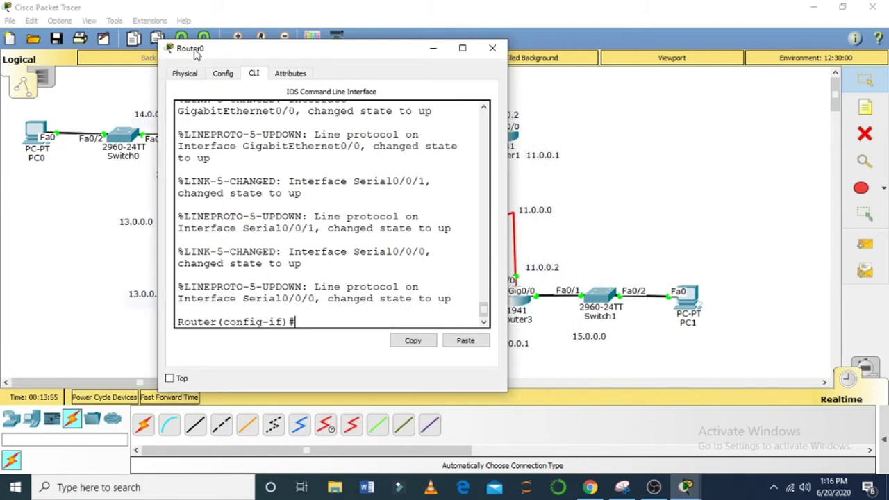
pyautogui.write('exit')
pyautogui.press('Return')
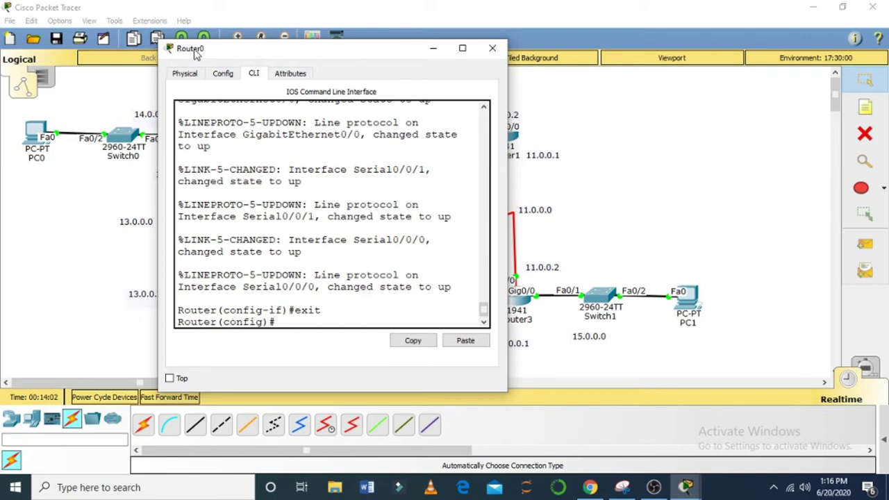
# Step: Add a static route on Router0 to 11.0.0.0 255.0.0.0 via 10.0.0.2 with administrative distance 150, and close Router0's window
pyautogui.write('ip')
pyautogui.moveTo(259, 50); pyautogui.dragTo(189, 176)
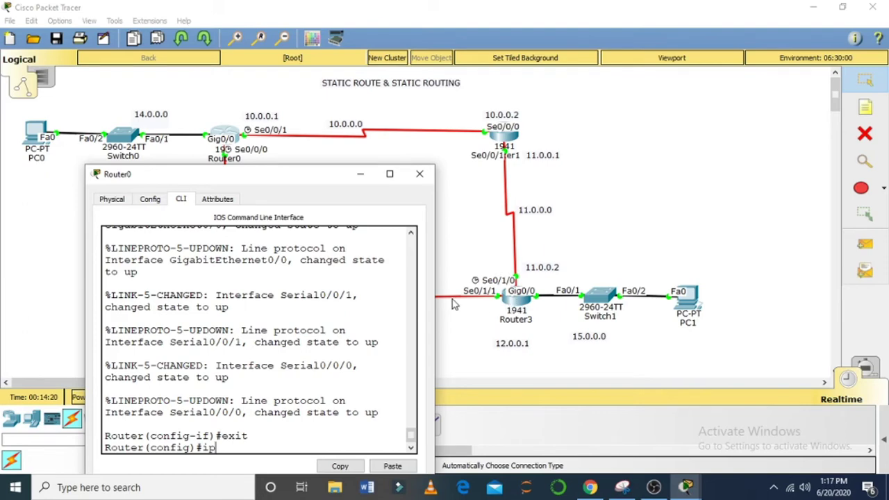
pyautogui.moveTo(306, 183); pyautogui.dragTo(313, 161)
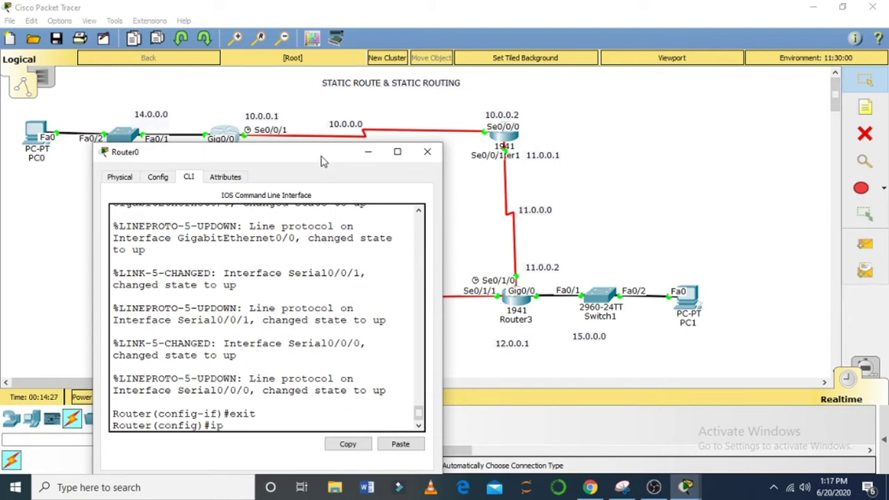
pyautogui.moveTo(322, 161); pyautogui.dragTo(298, 106)
pyautogui.write('oute')
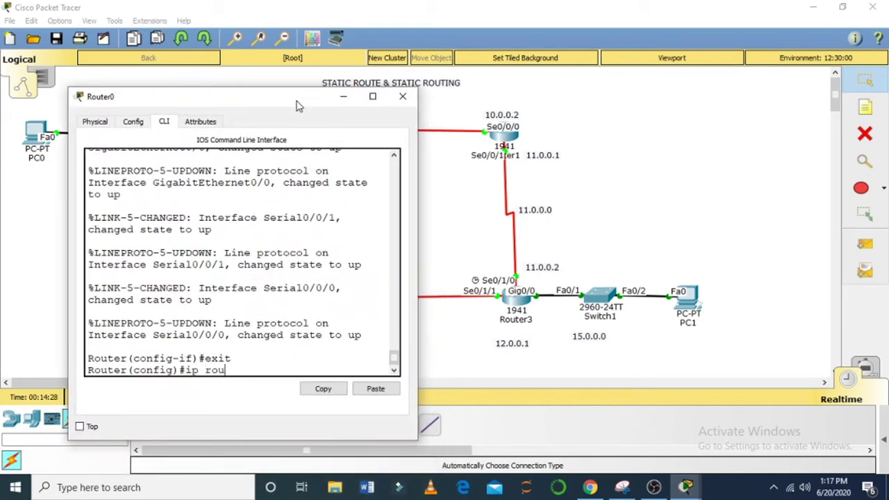
pyautogui.write(' 11.0.0.0')
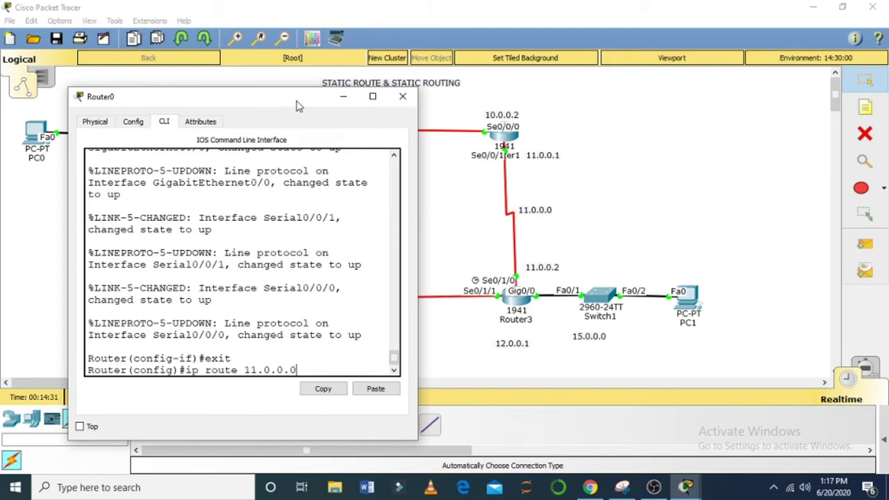
pyautogui.write(' 255.0.0.0')
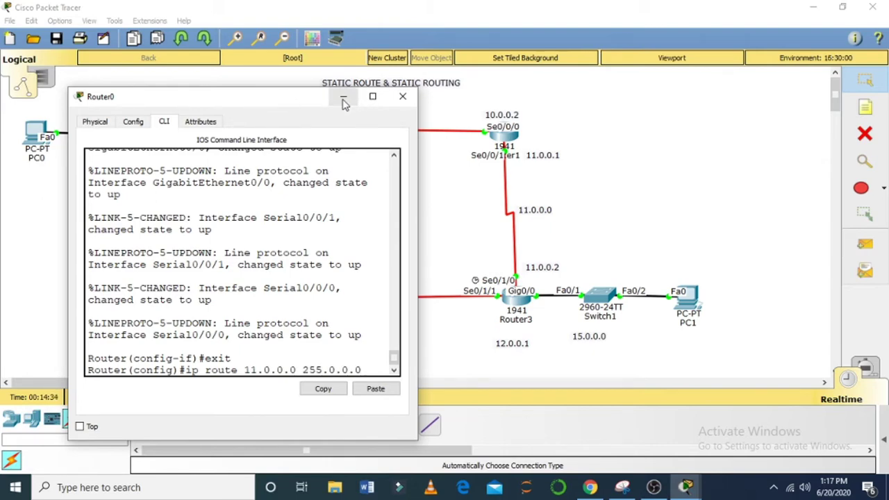
pyautogui.moveTo(320, 102); pyautogui.dragTo(319, 193)
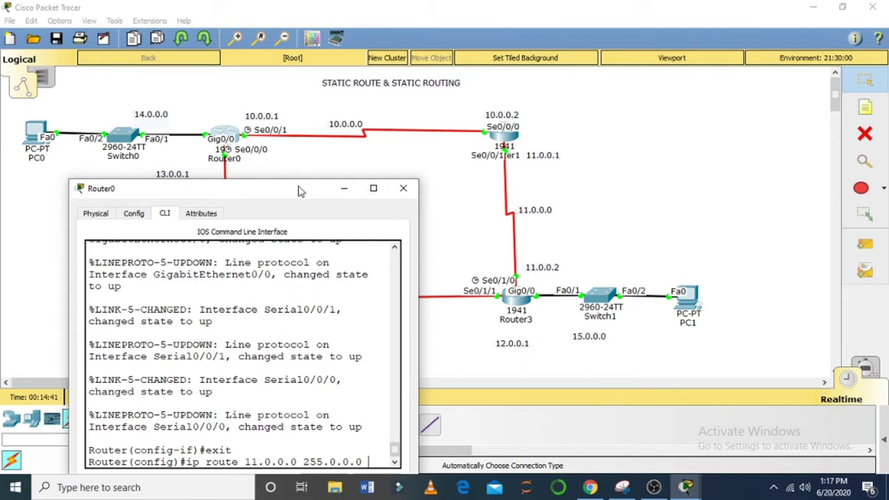
pyautogui.moveTo(300, 191); pyautogui.dragTo(292, 113)
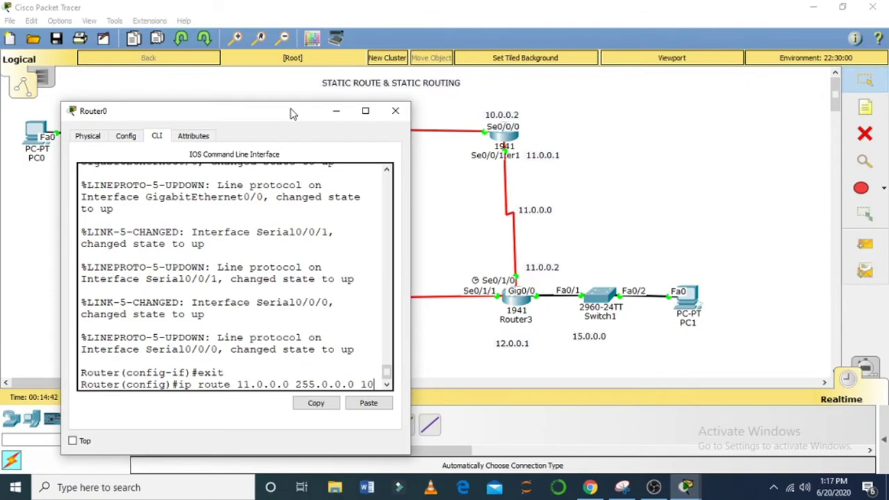
pyautogui.write('.0.')
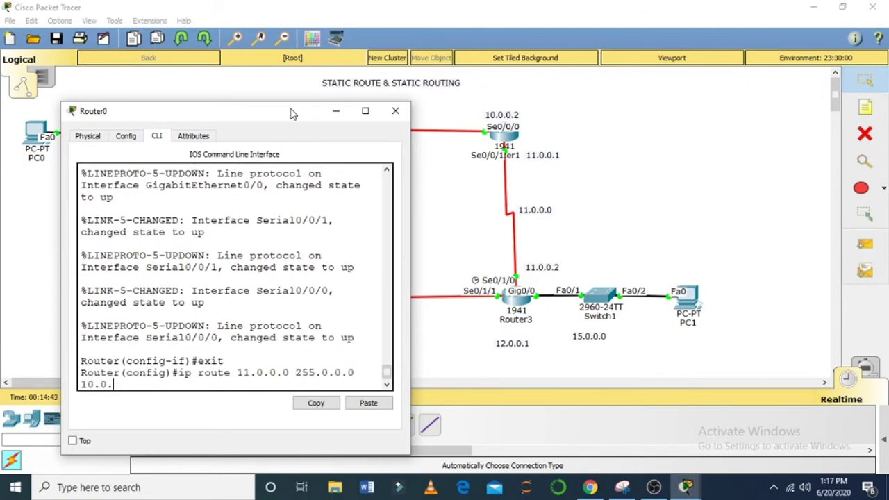
pyautogui.write('0.2 1')
pyautogui.write('50')
pyautogui.press('Return')
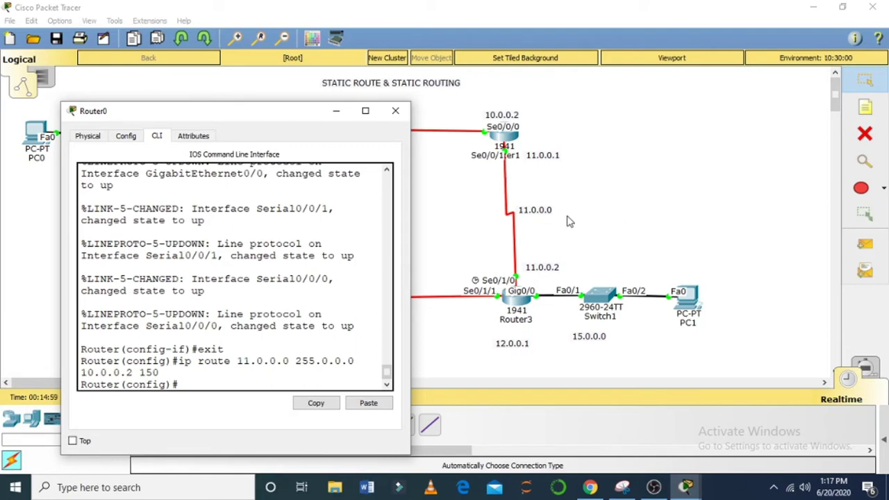
pyautogui.click(396, 112)
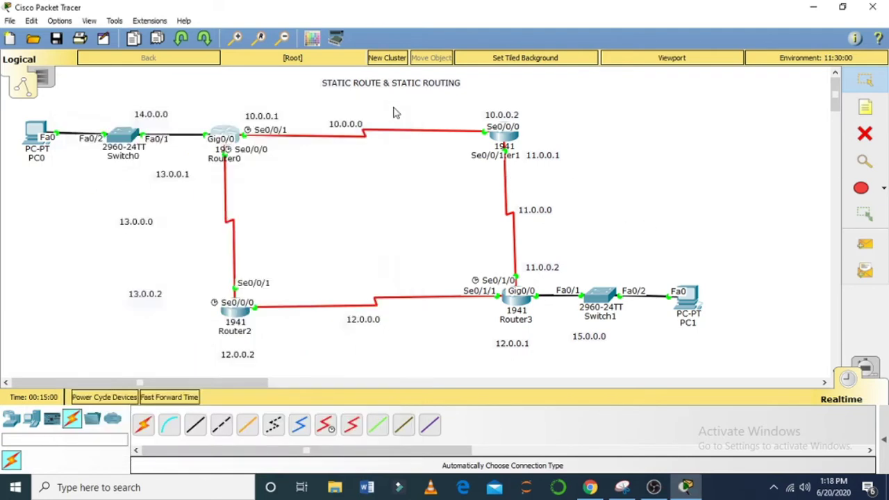
# Step: Open Router3's command line and exit interface configuration back to global configuration mode
pyautogui.click(523, 308)
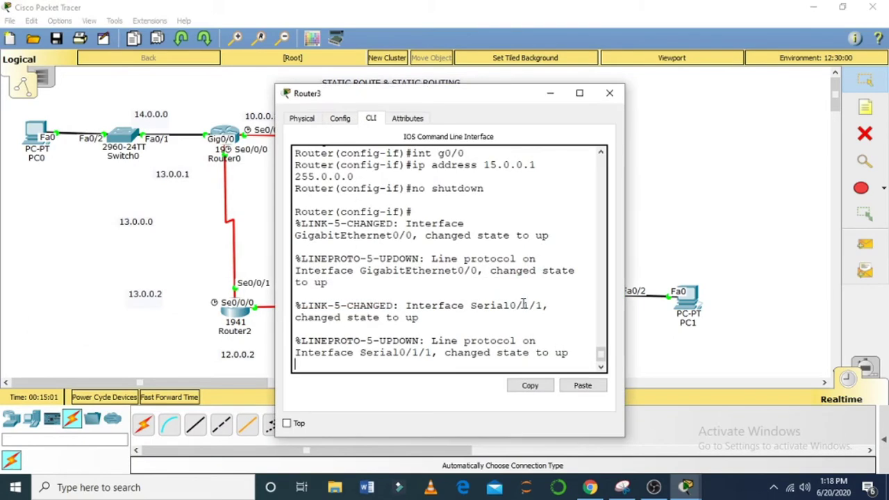
pyautogui.press('Return')
pyautogui.write('e')
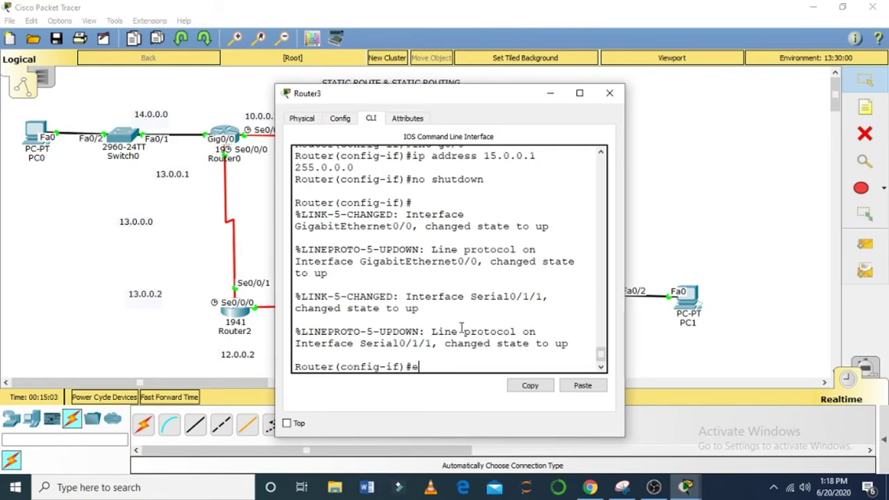
pyautogui.write('xit')
pyautogui.press('Return')
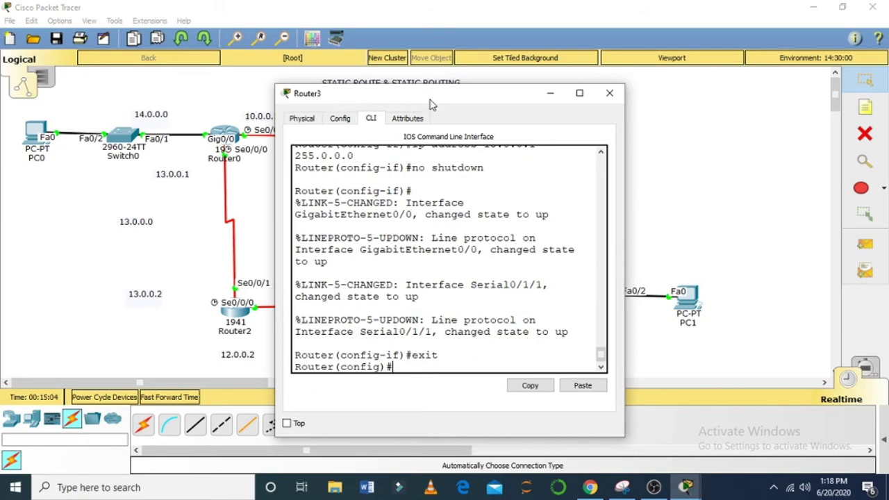
# Step: Add a static route on Router3 to 10.0.0.0 255.0.0.0 via 11.0.0.0 with administrative distance 150
pyautogui.moveTo(428, 102); pyautogui.dragTo(216, 93)
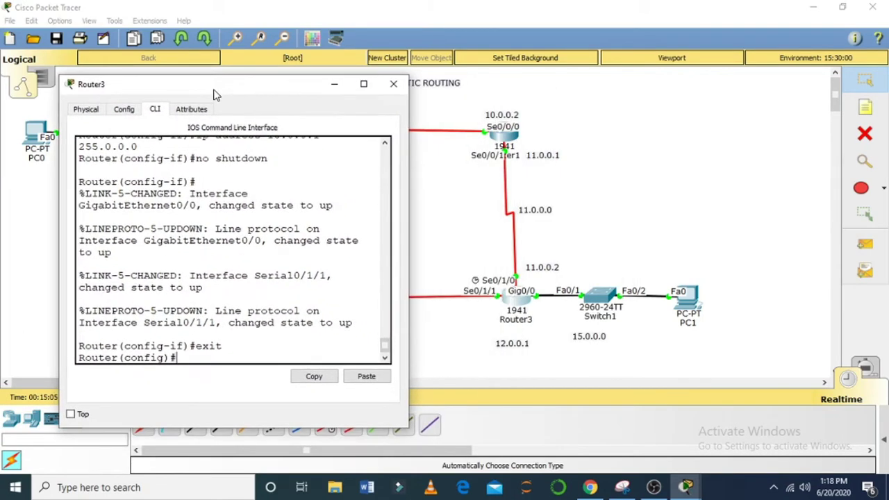
pyautogui.write('ip route')
pyautogui.moveTo(214, 90); pyautogui.dragTo(224, 200)
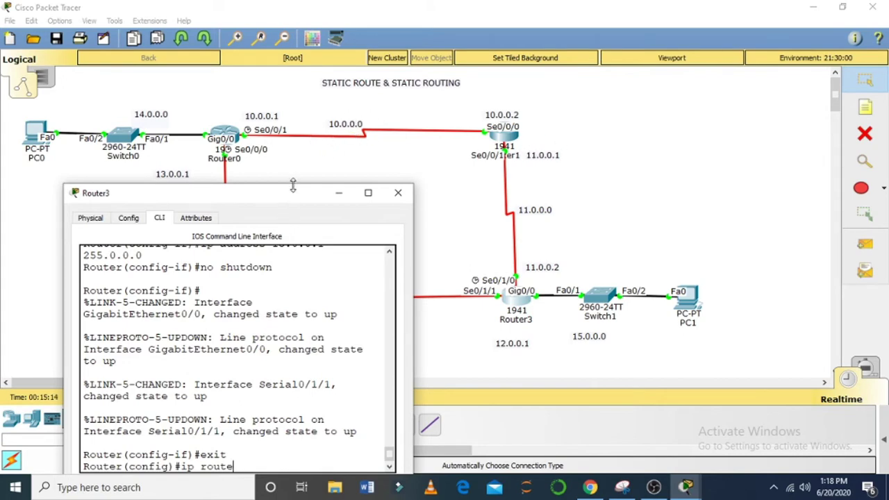
pyautogui.moveTo(292, 198); pyautogui.dragTo(286, 97)
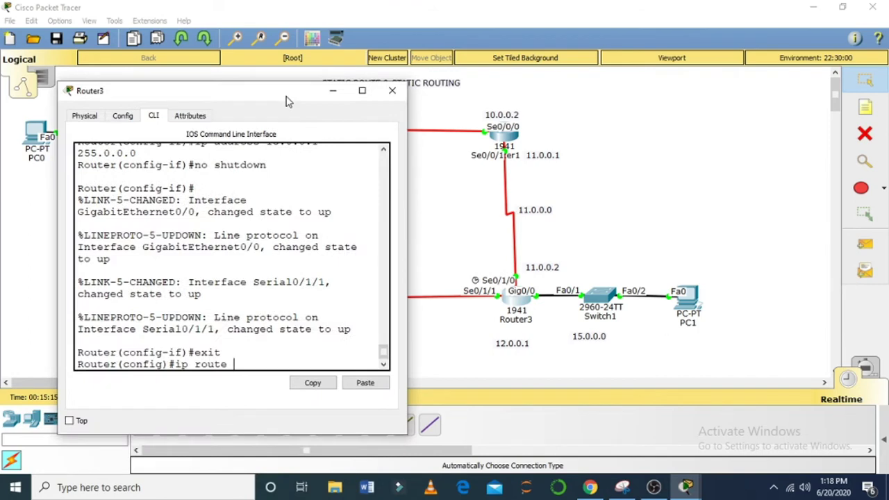
pyautogui.write('10.0.0.0 255.0.0.')
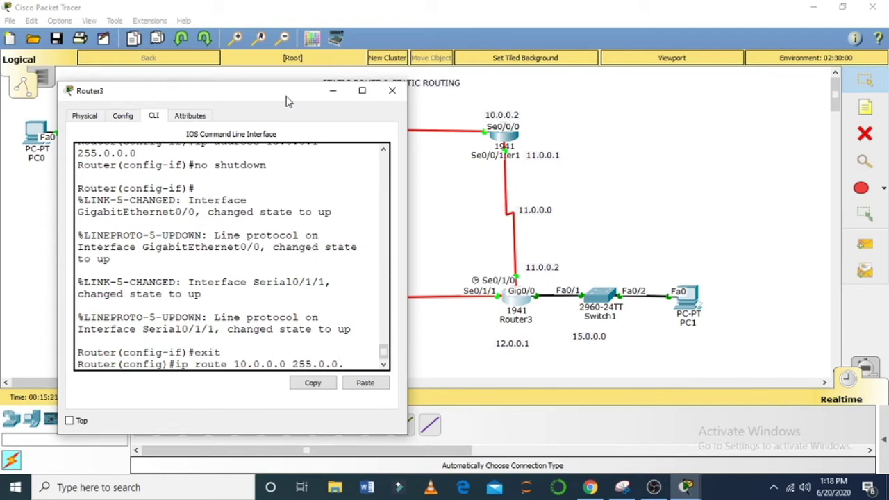
pyautogui.write('0 11')
pyautogui.write('.0.0.0')
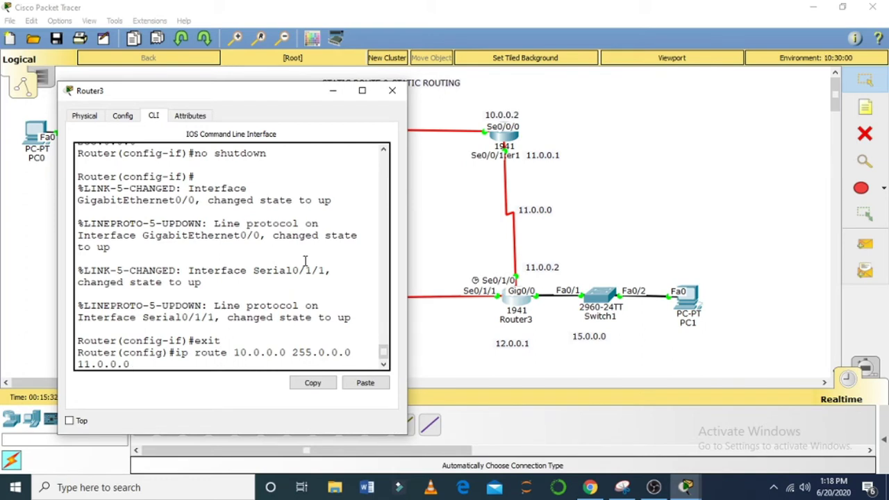
pyautogui.write('  150')
pyautogui.press('Return')
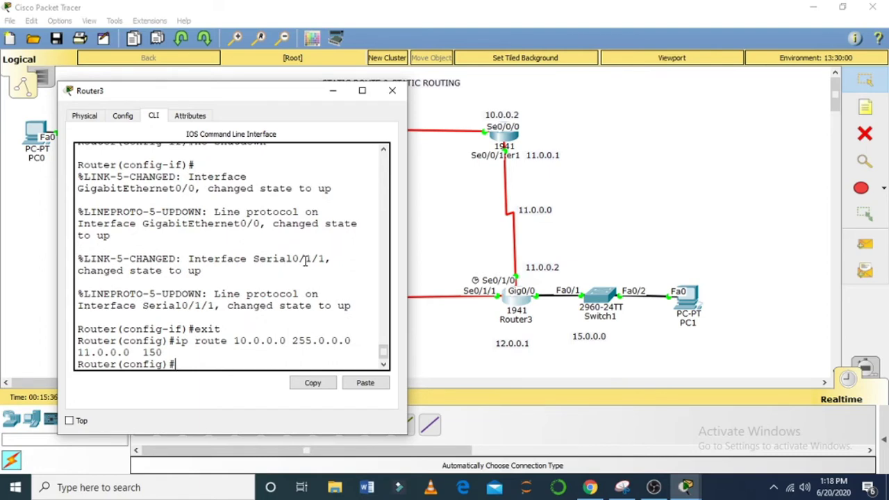
# Step: Leave configuration mode on Router3, ping 10.0.0.0 to test the route, and close Router3's window
pyautogui.write('exit')
pyautogui.press('Return')
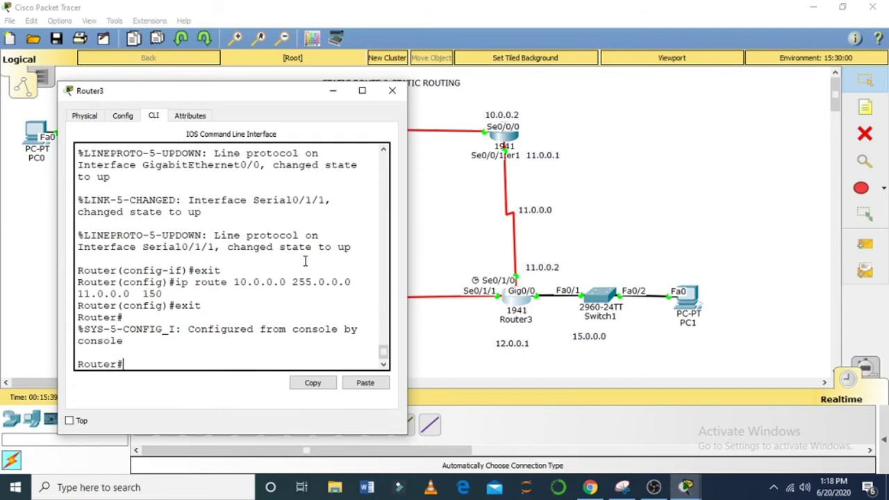
pyautogui.write('ping 10.0.0.0')
pyautogui.press('Return')
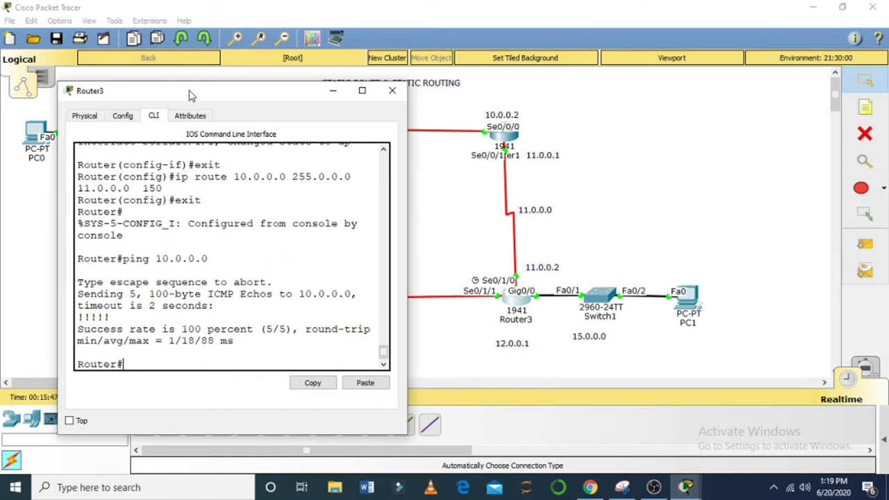
pyautogui.moveTo(190, 94); pyautogui.dragTo(185, 179)
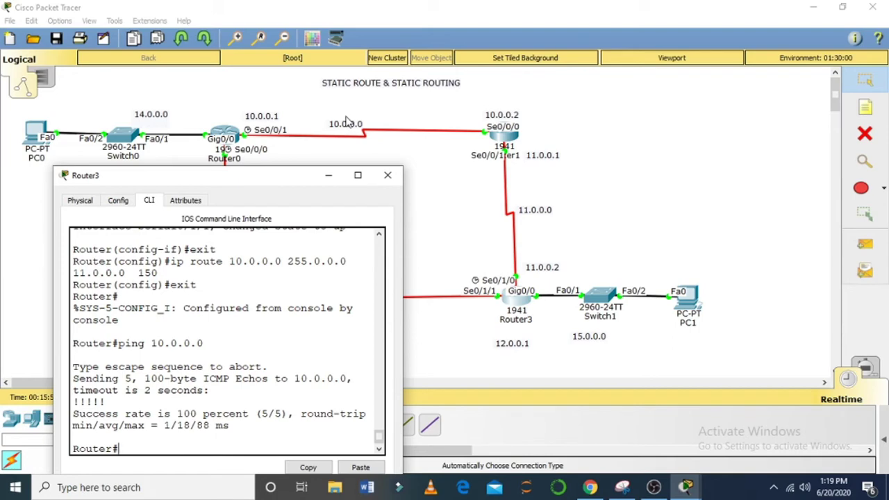
pyautogui.click(393, 176)
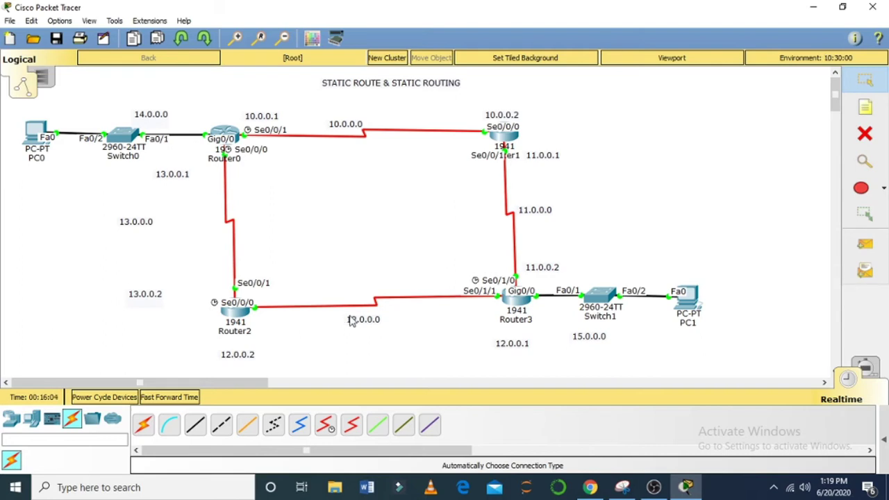
# Step: Open Router1's command line and exit interface configuration back to global configuration mode
pyautogui.click(507, 132)
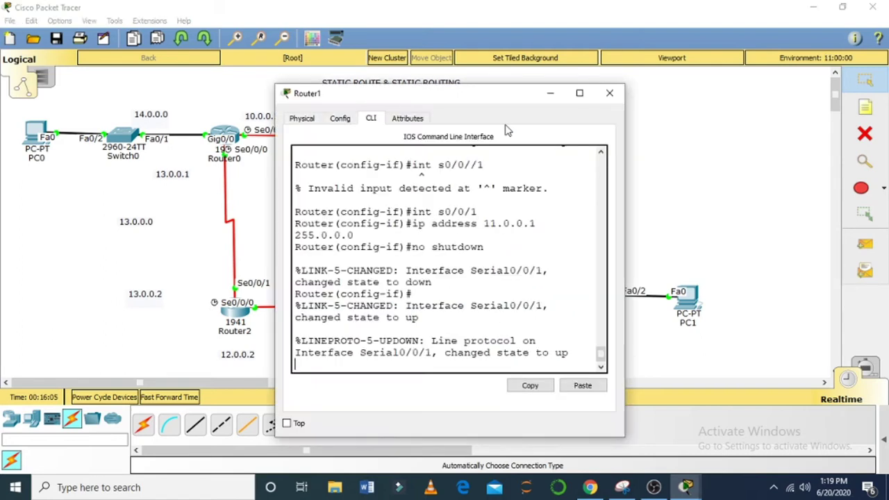
pyautogui.moveTo(503, 103); pyautogui.dragTo(759, 73)
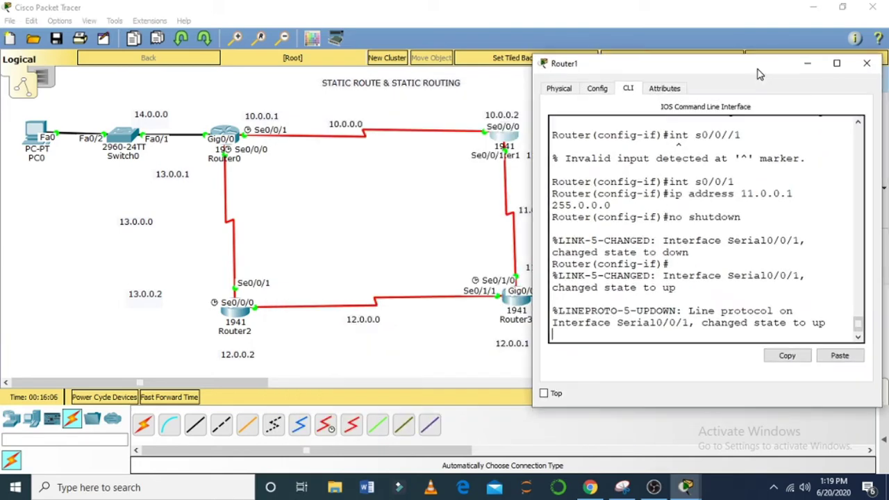
pyautogui.press('Return')
pyautogui.write('3')
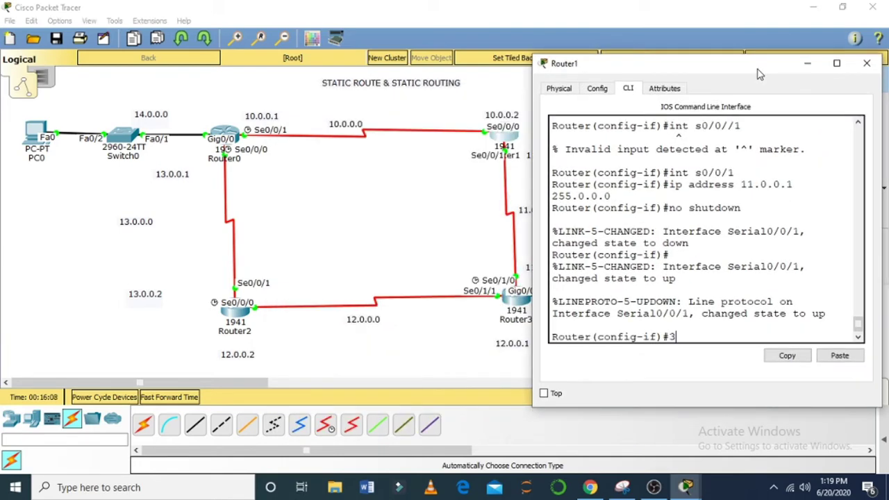
pyautogui.press('BackSpace')
pyautogui.press('BackSpace')
pyautogui.write('exit')
pyautogui.press('Return')
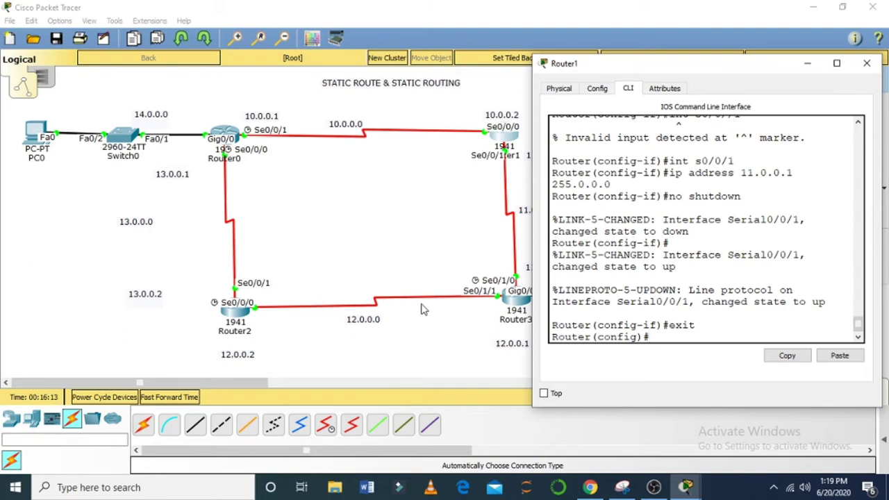
# Step: Add a static route on Router1 to 12.0.0.0 255.0.0.0 via 11.0.0.2 with administrative distance 150
pyautogui.write('ip route 12.')
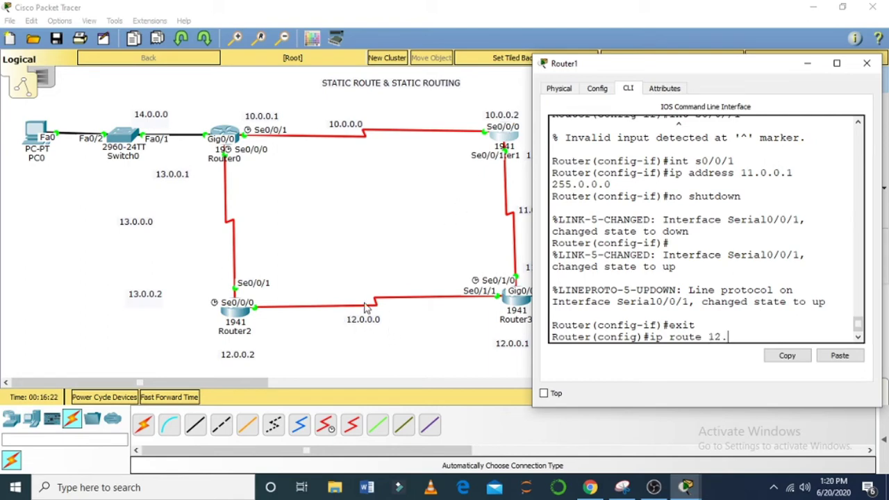
pyautogui.write('0.0.0 255.0.0.0')
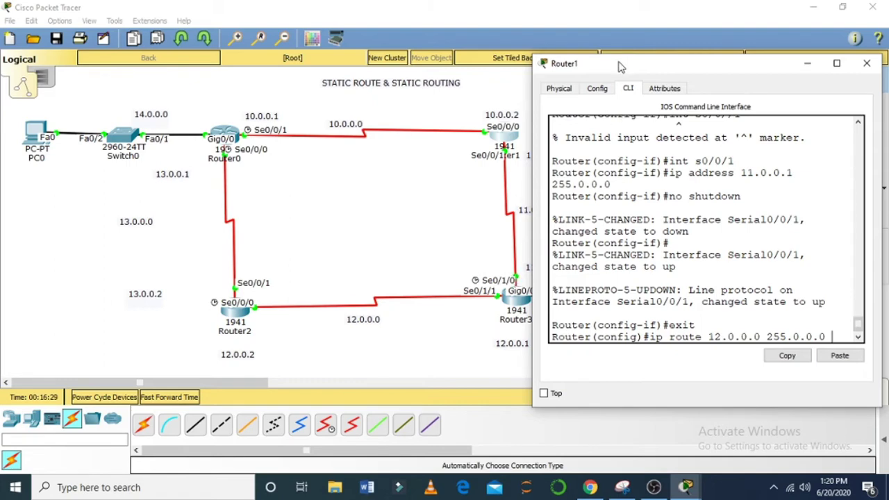
pyautogui.moveTo(618, 67); pyautogui.dragTo(98, 41)
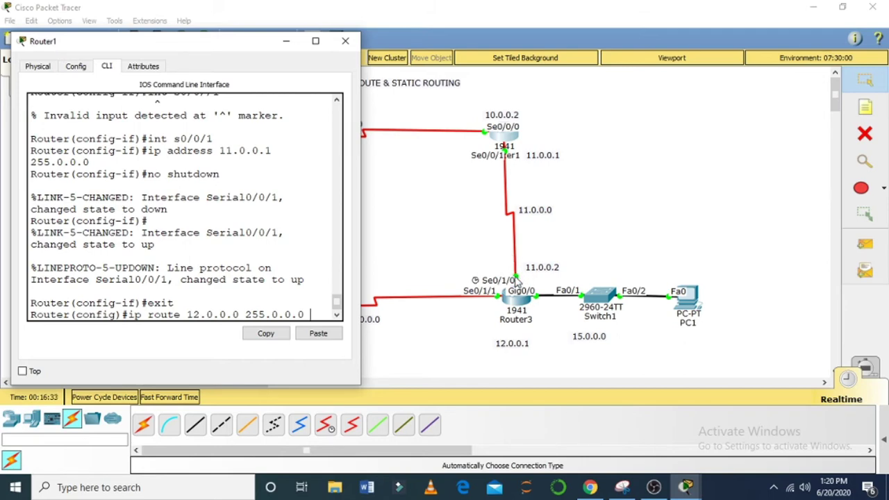
pyautogui.write('11')
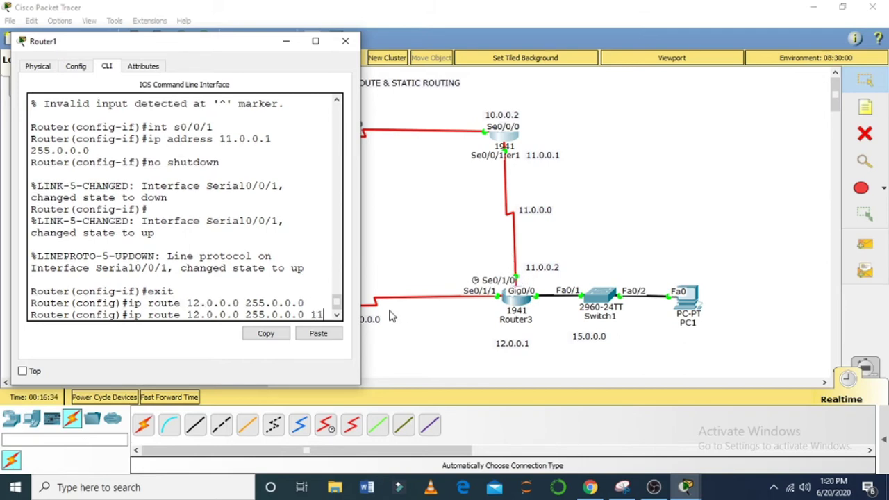
pyautogui.write('.0.0.2')
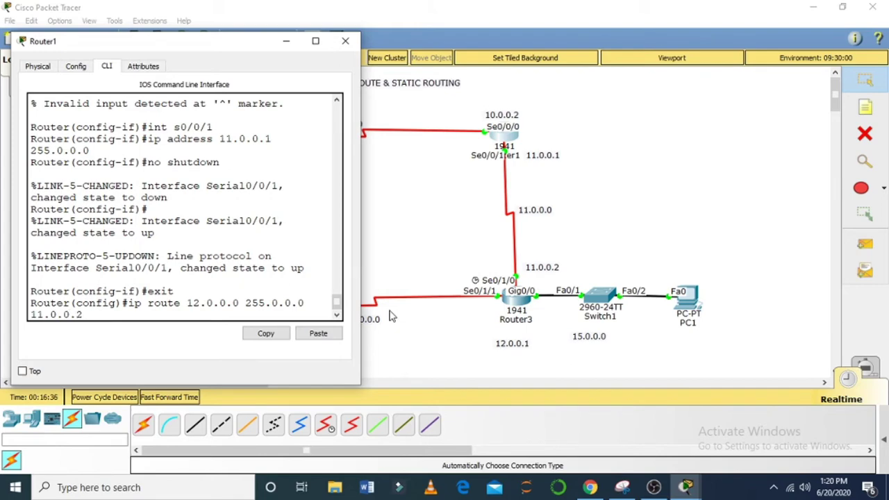
pyautogui.write(' 150')
pyautogui.press('Return')
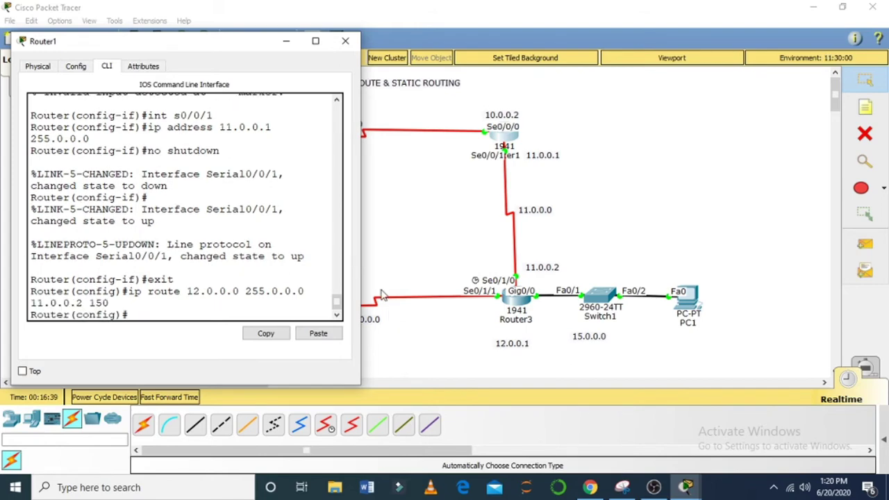
# Step: Add a static route on Router1 to 13.0.0.0 255.0.0.0 via 10.0.0.1 with administrative distance 150, and close Router1's window
pyautogui.moveTo(222, 46); pyautogui.dragTo(692, 85)
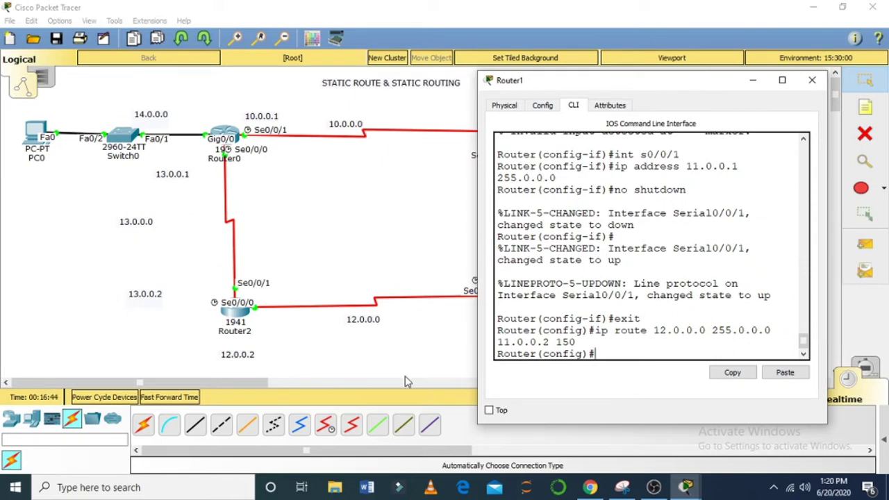
pyautogui.write('ip rout')
pyautogui.write('e 13.0.0.0 255')
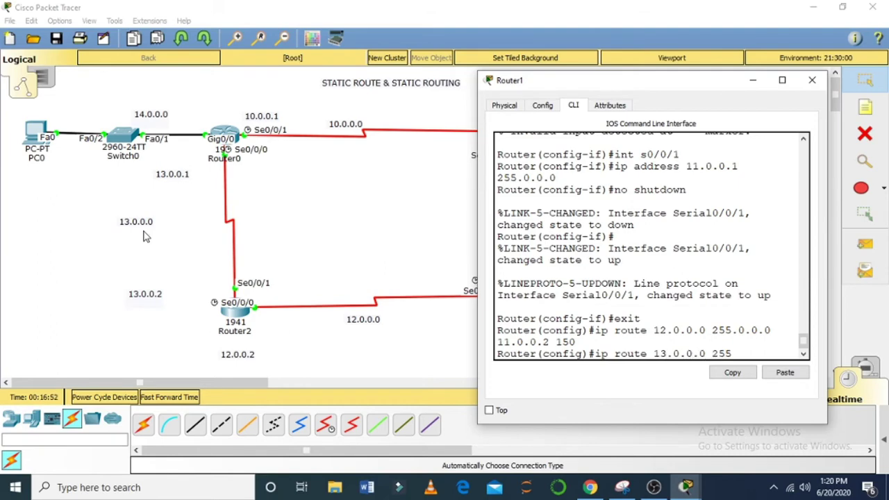
pyautogui.write('.0.0.0')
pyautogui.moveTo(525, 82); pyautogui.dragTo(518, 163)
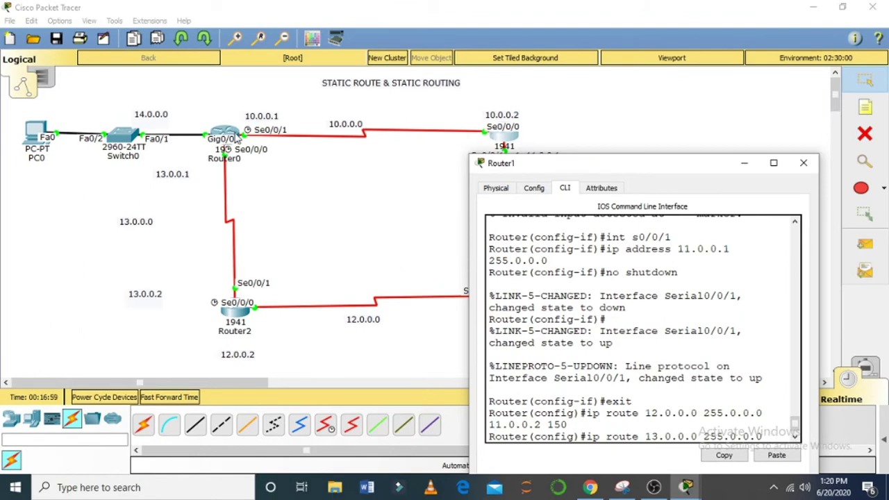
pyautogui.click(545, 190)
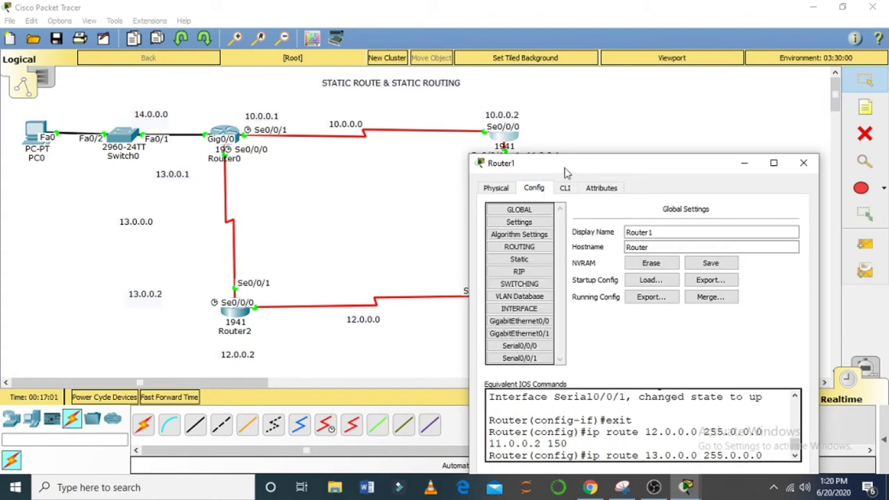
pyautogui.moveTo(563, 171); pyautogui.dragTo(528, 120)
pyautogui.click(526, 137)
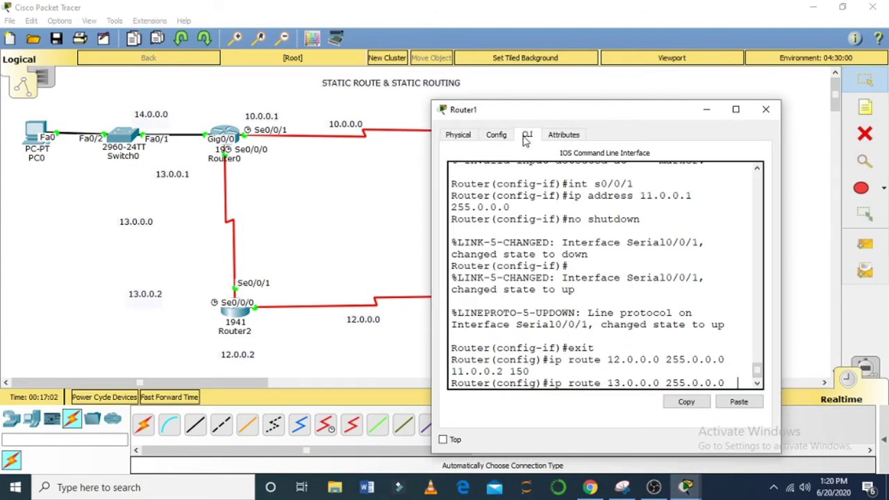
pyautogui.write('0.0.0.1 150')
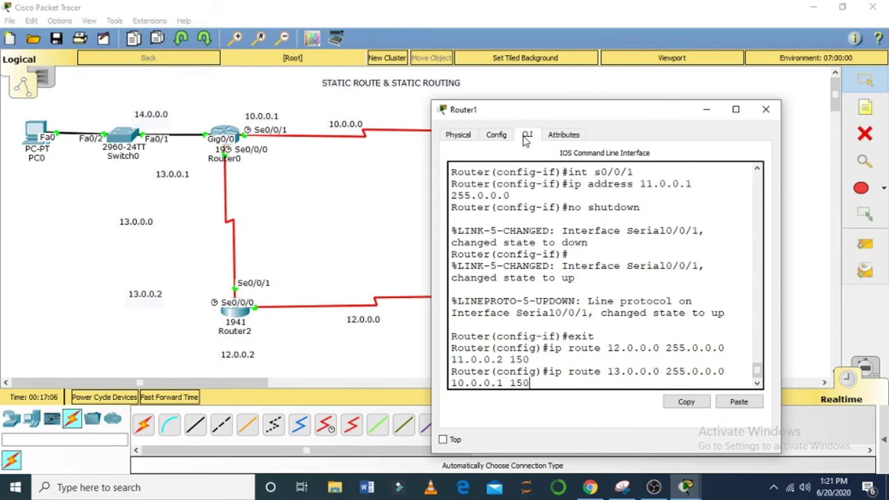
pyautogui.press('Return')
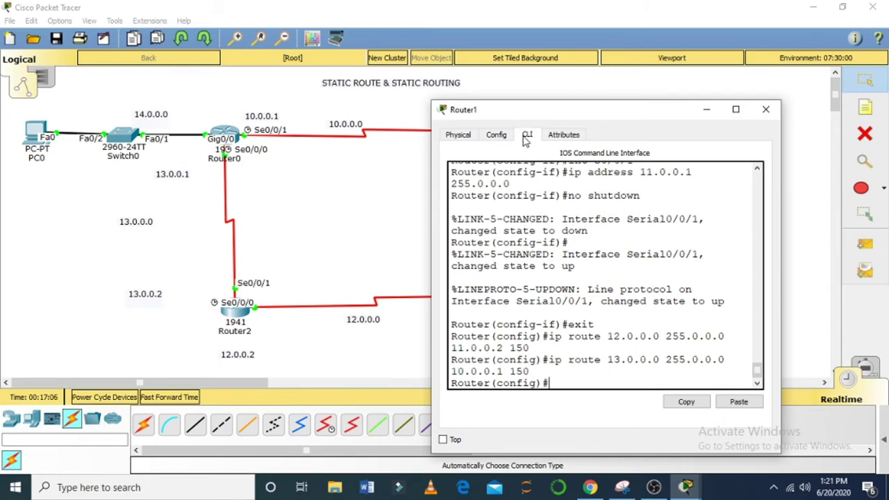
pyautogui.click(766, 109)
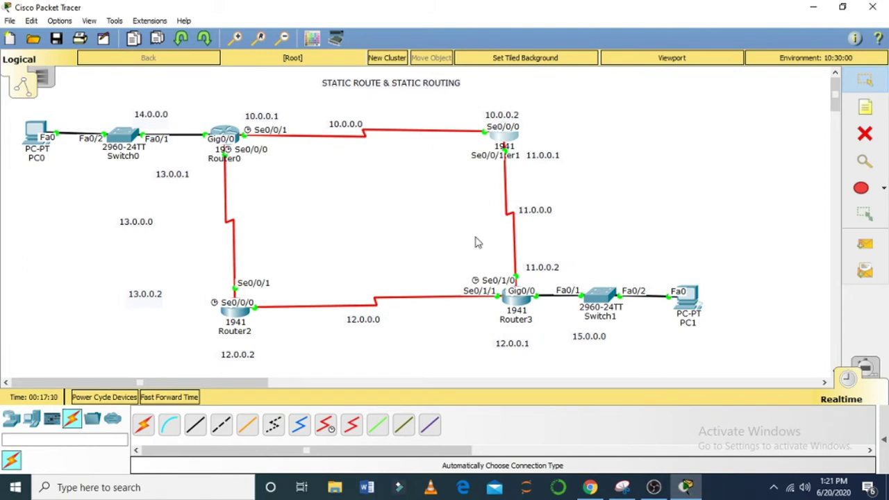
# Step: Open Router2's command line and exit interface configuration back to global configuration mode
pyautogui.click(252, 311)
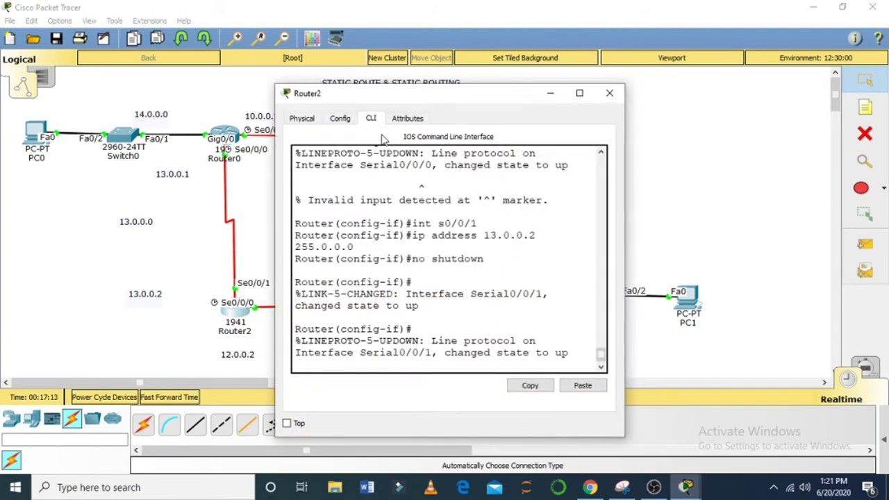
pyautogui.moveTo(363, 103); pyautogui.dragTo(583, 87)
pyautogui.press('Return')
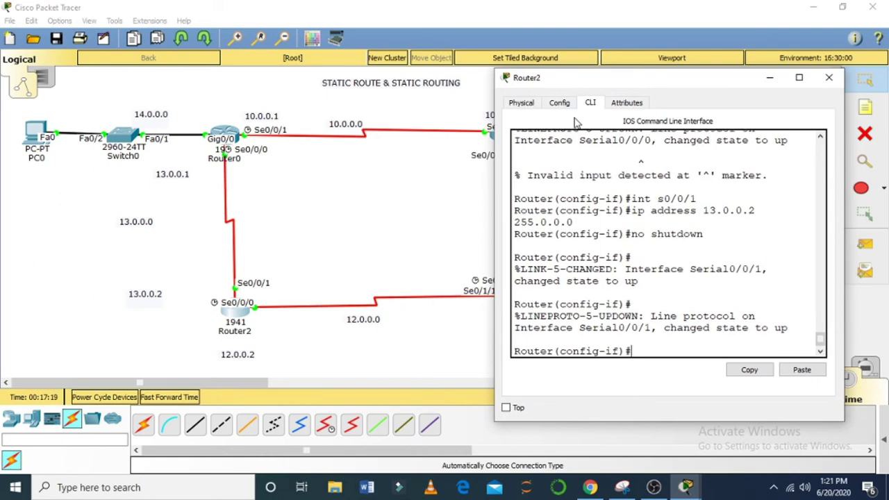
pyautogui.write('exit')
pyautogui.press('Return')
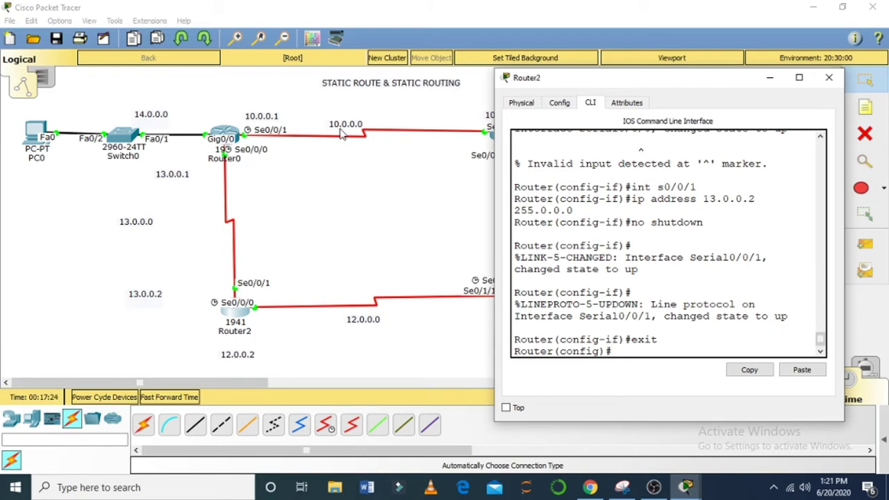
# Step: Add a static route on Router2 to 10.0.0.0 255.0.0.0 via 13.0.0.1 with administrative distance 150
pyautogui.write('ip route 10.0.0.0')
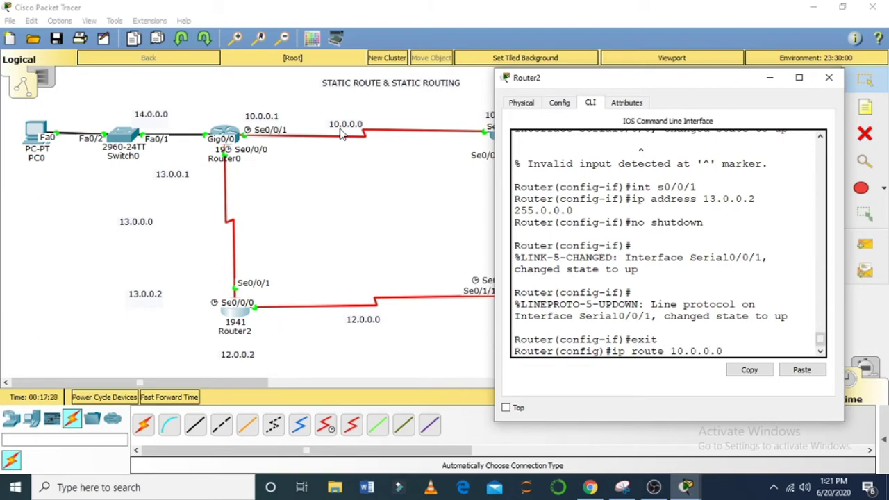
pyautogui.write(' 255.0.0')
pyautogui.write('.0 13')
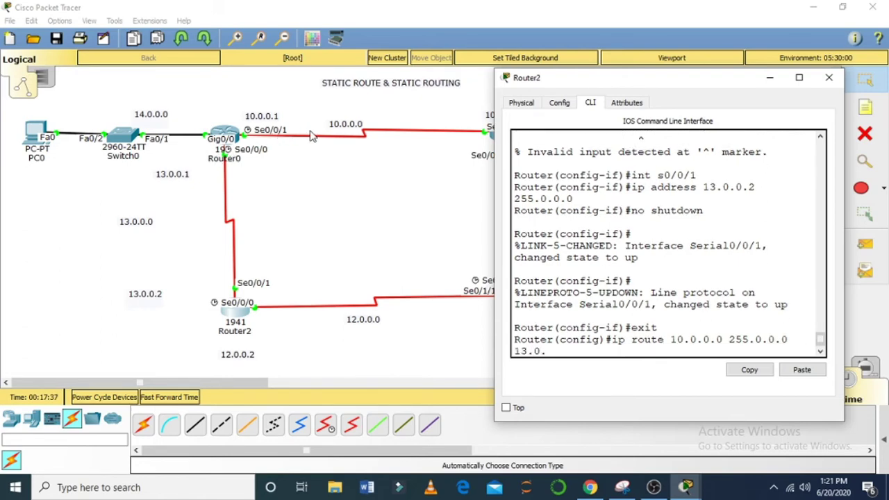
pyautogui.write('.0.1 150')
pyautogui.press('Return')
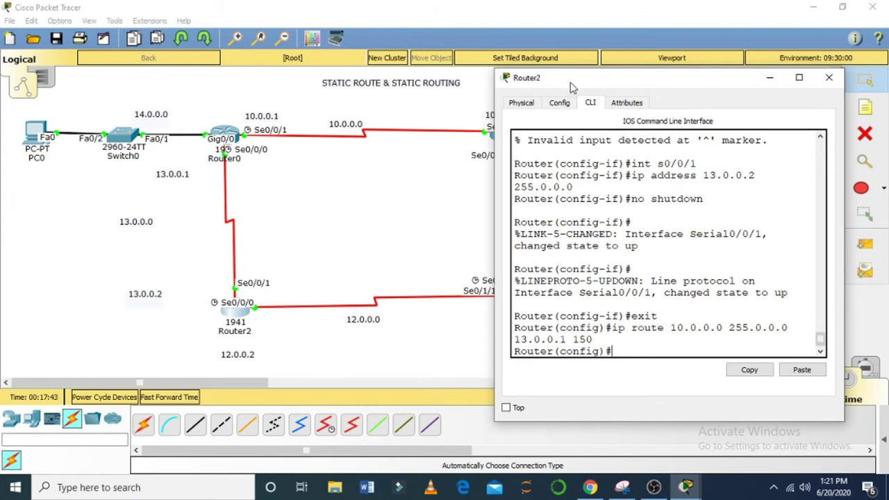
# Step: Add a static route on Router2 to 11.0.0.0 255.0.0.0 via 12.0.0.1 with administrative distance 150, and close Router2's window
pyautogui.moveTo(571, 82); pyautogui.dragTo(292, 361)
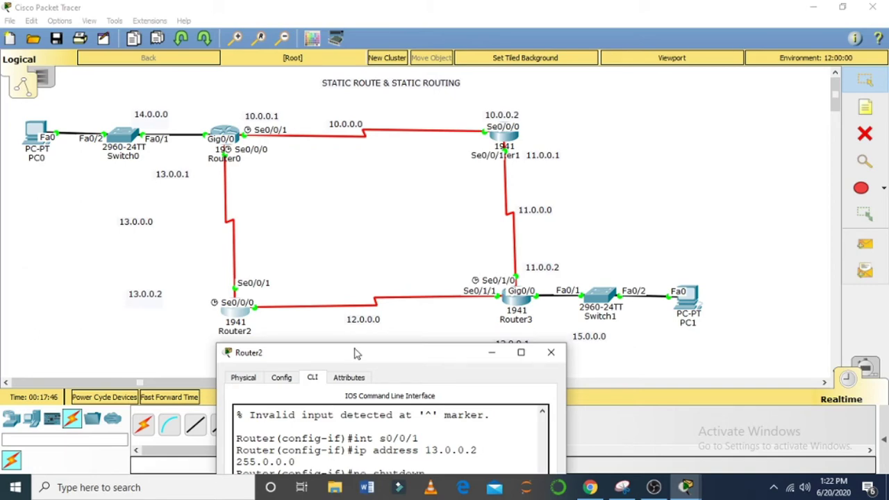
pyautogui.moveTo(354, 352); pyautogui.dragTo(324, 22)
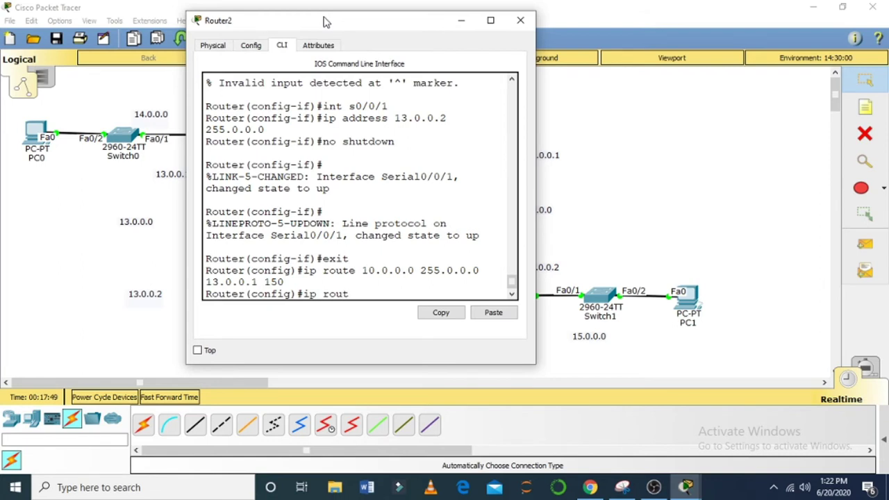
pyautogui.write('0.0.0 255.0.0.0')
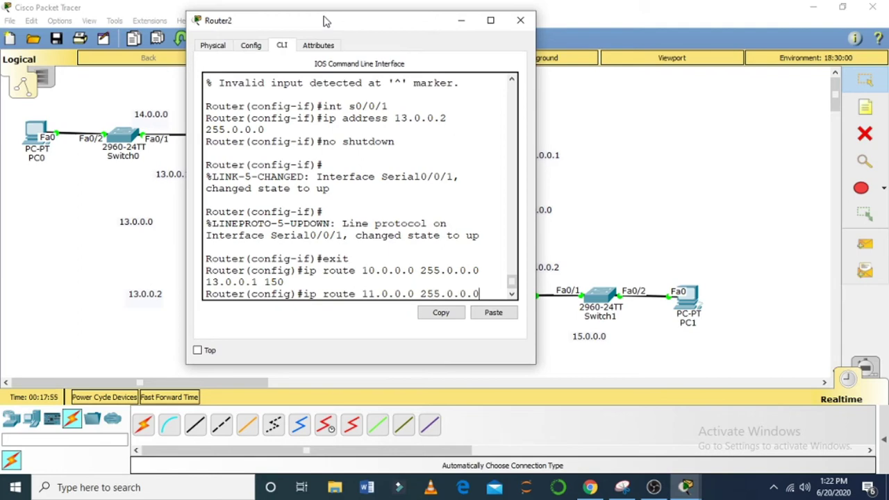
pyautogui.moveTo(323, 21); pyautogui.dragTo(177, 36)
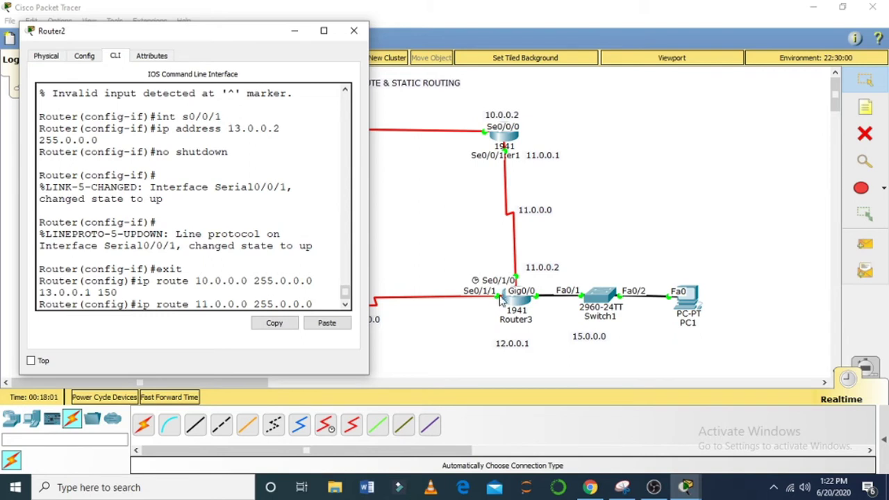
pyautogui.write('.0.0.1')
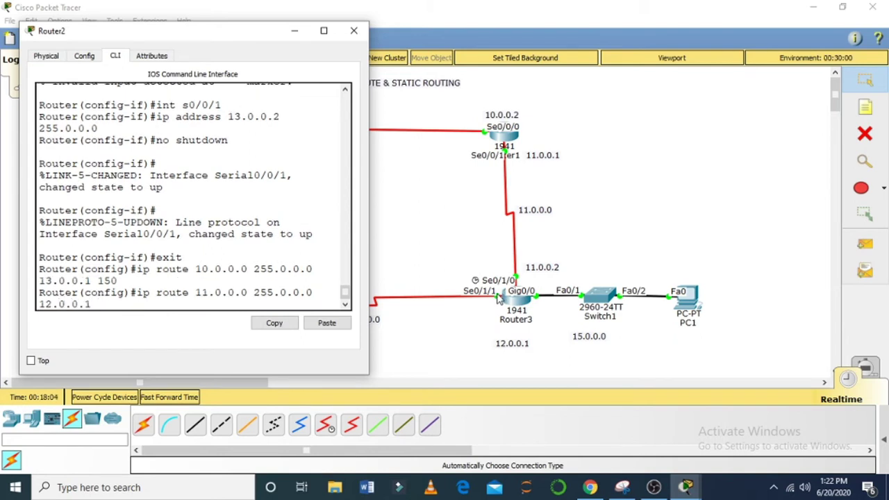
pyautogui.write(' 150')
pyautogui.press('Return')
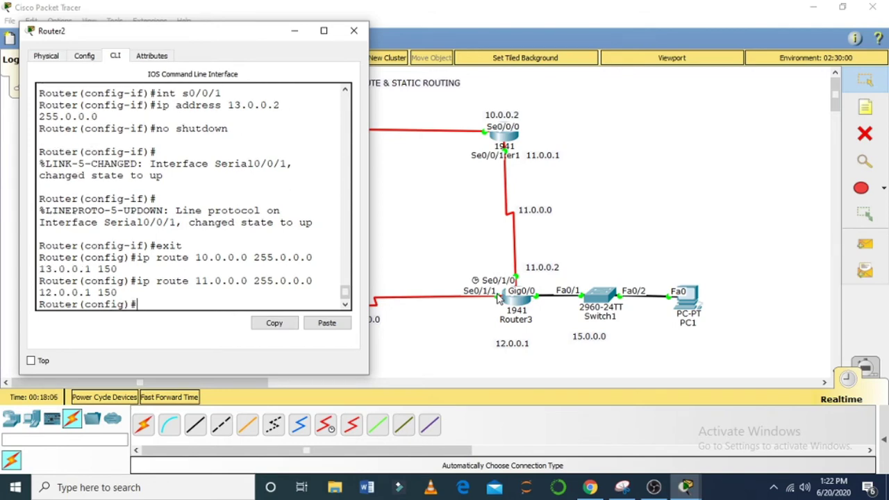
pyautogui.click(354, 30)
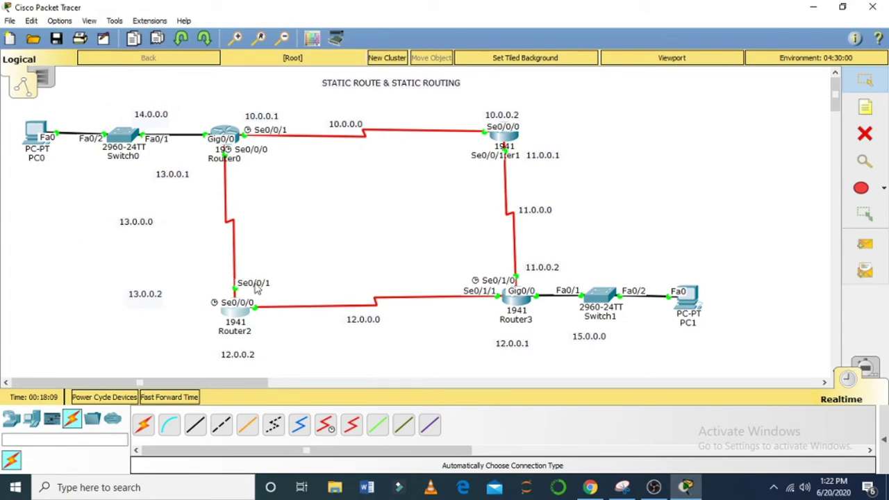
# Step: Open Router3's command line and enter global configuration mode
pyautogui.click(520, 298)
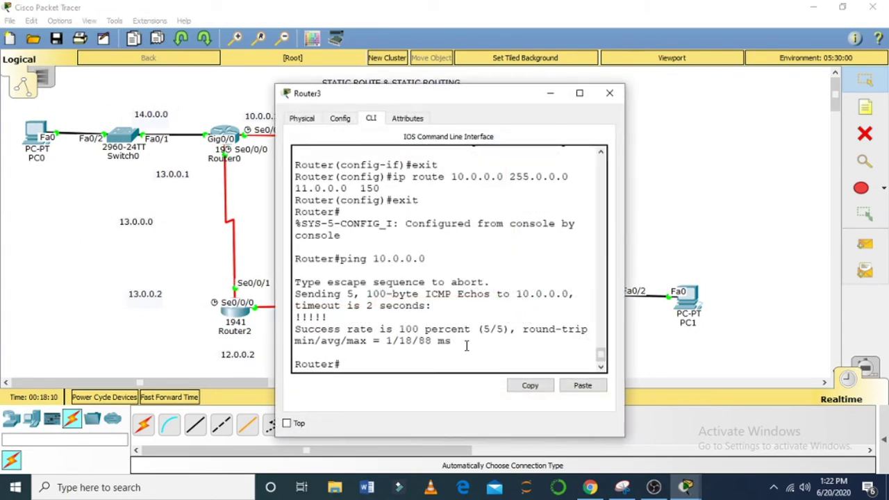
pyautogui.write('config t')
pyautogui.press('Return')
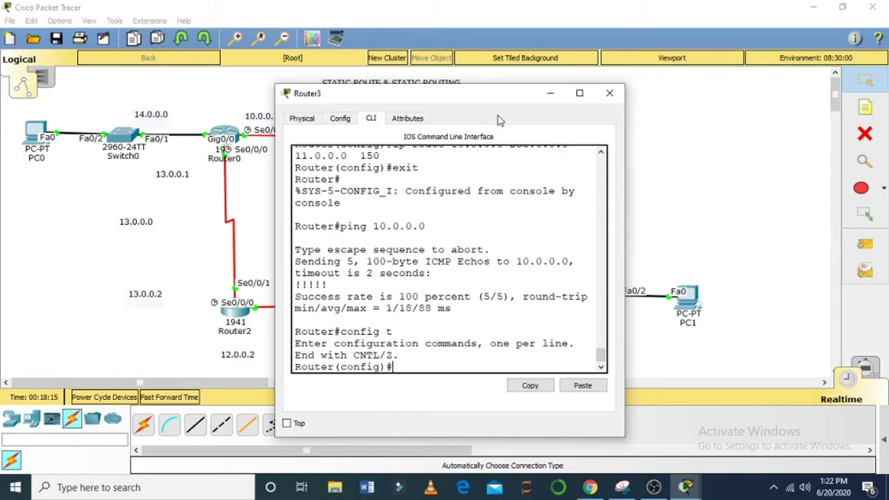
pyautogui.moveTo(510, 103); pyautogui.dragTo(467, 80)
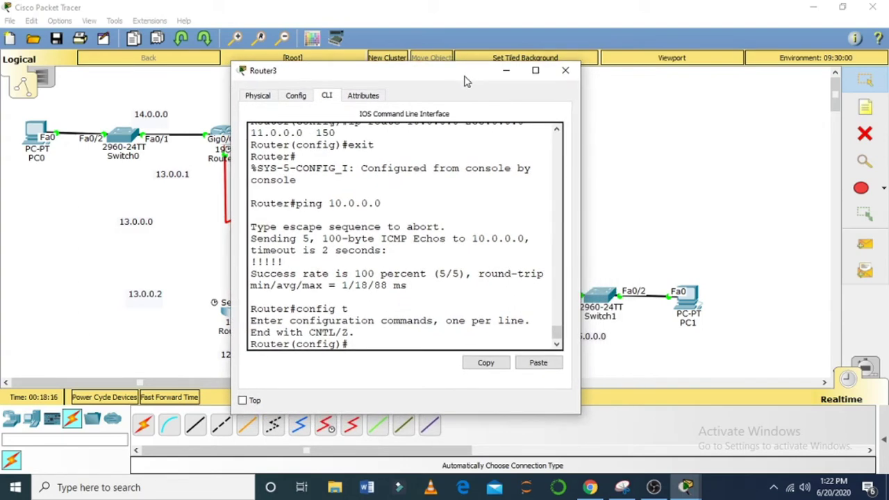
# Step: Add a static route on Router3 to 13.0.0.0 255.0.0.0 via 12.0.0.2 with administrative distance 150, and close Router3's window
pyautogui.click(450, 340)
pyautogui.write('ip route')
pyautogui.moveTo(423, 71); pyautogui.dragTo(660, 77)
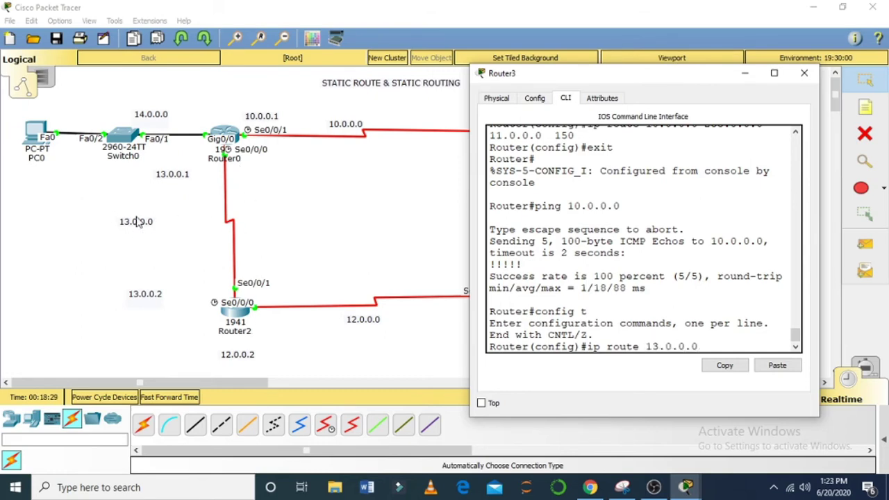
pyautogui.write('55.0.0.0')
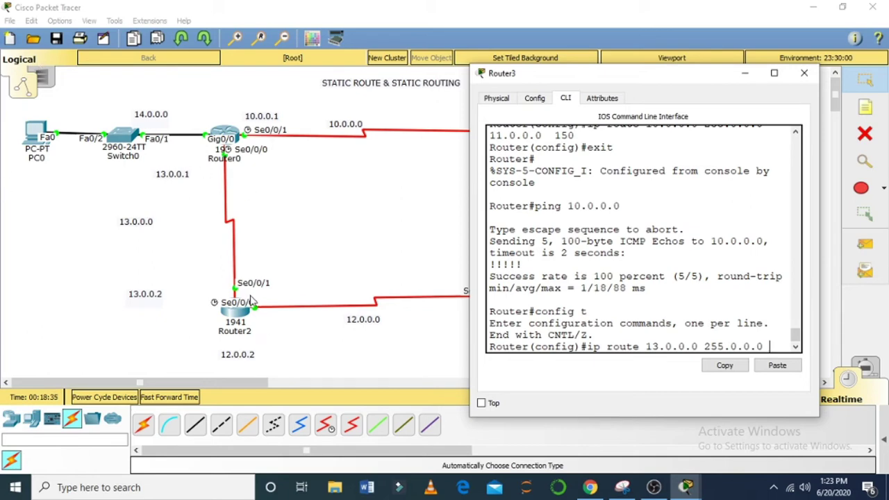
pyautogui.write('12.0.0.2')
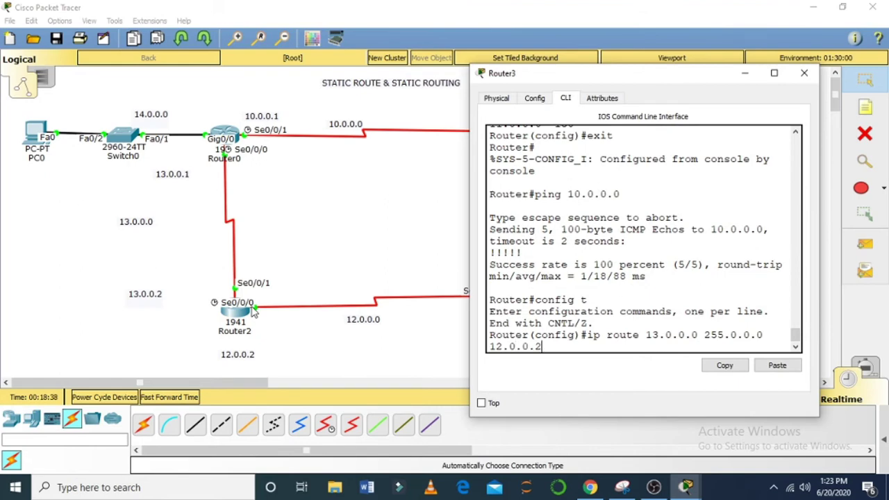
pyautogui.write(' 150')
pyautogui.press('Return')
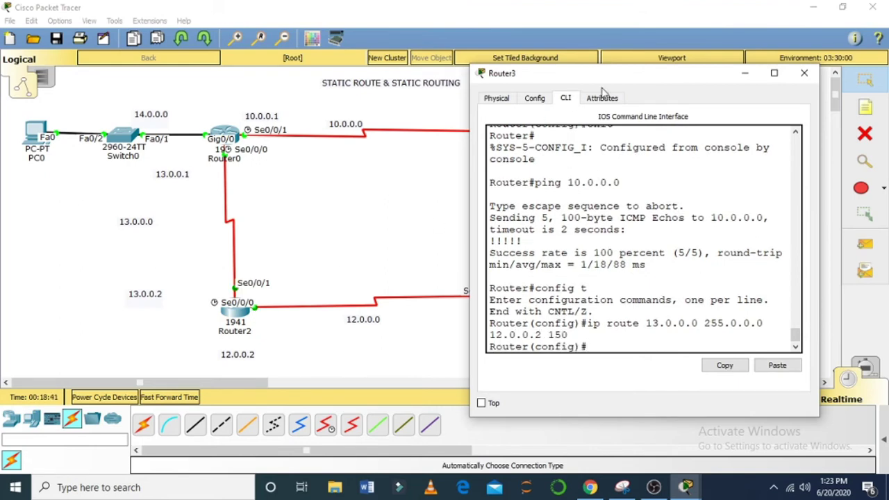
pyautogui.click(805, 74)
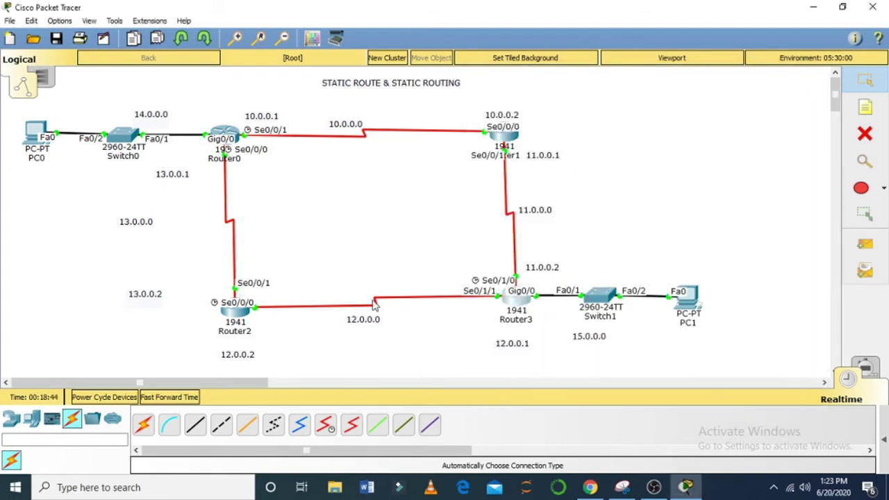
# Step: Add a static route on Router0 to 12.0.0.0 255.0.0.0 via 13.0.0.2 with administrative distance 150, and close Router0's window
pyautogui.click(229, 139)
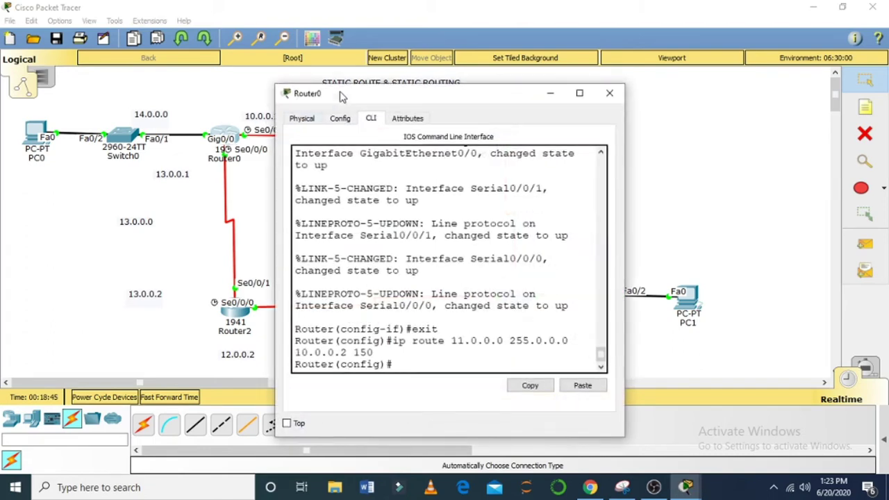
pyautogui.moveTo(341, 89); pyautogui.dragTo(102, 69)
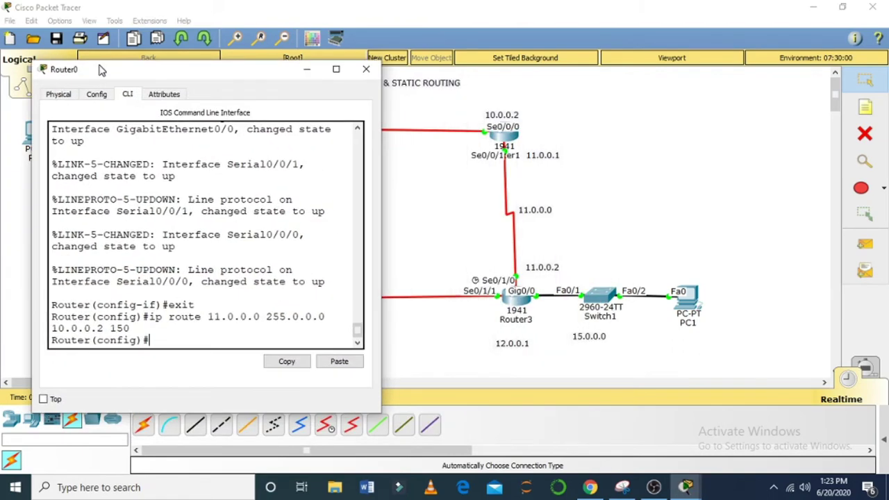
pyautogui.write('ip route 12.0.0.0')
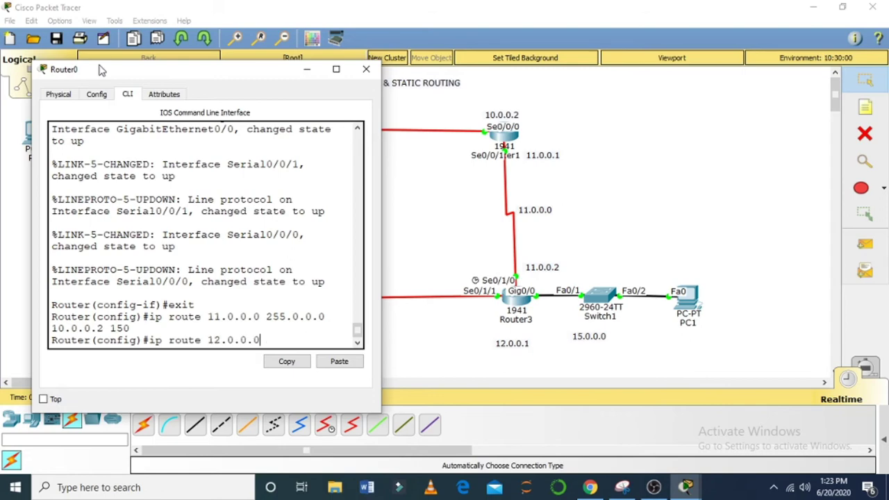
pyautogui.moveTo(161, 64); pyautogui.dragTo(161, 67)
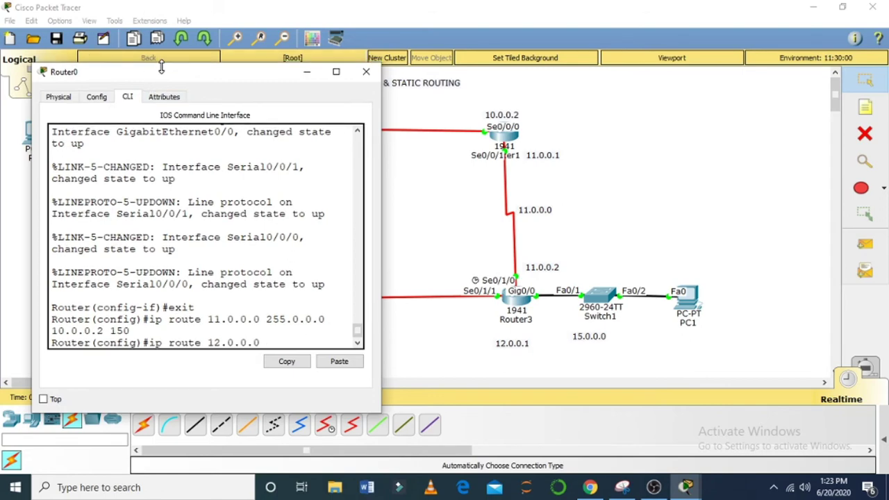
pyautogui.doubleClick(162, 67)
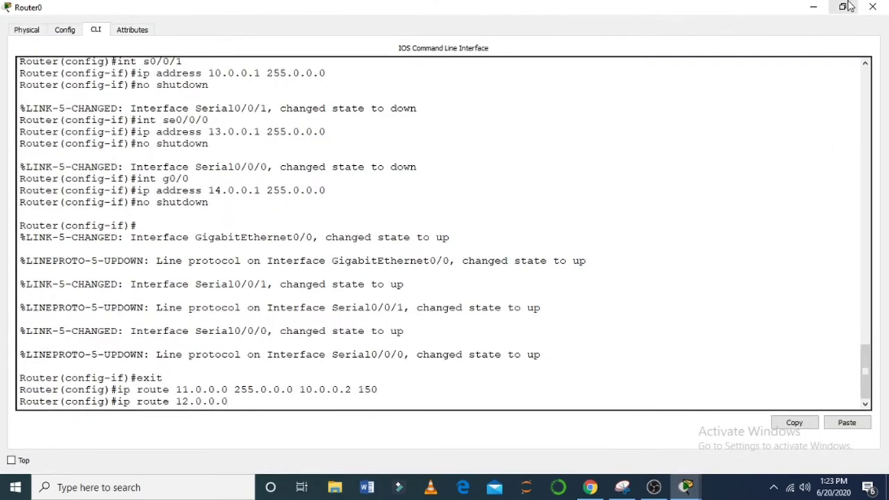
pyautogui.click(844, 6)
pyautogui.moveTo(277, 78); pyautogui.dragTo(822, 57)
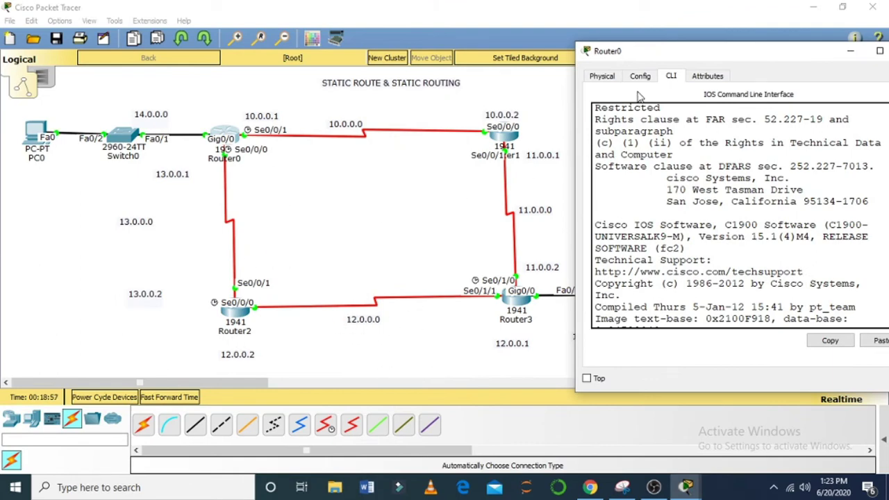
pyautogui.moveTo(691, 53); pyautogui.dragTo(455, 44)
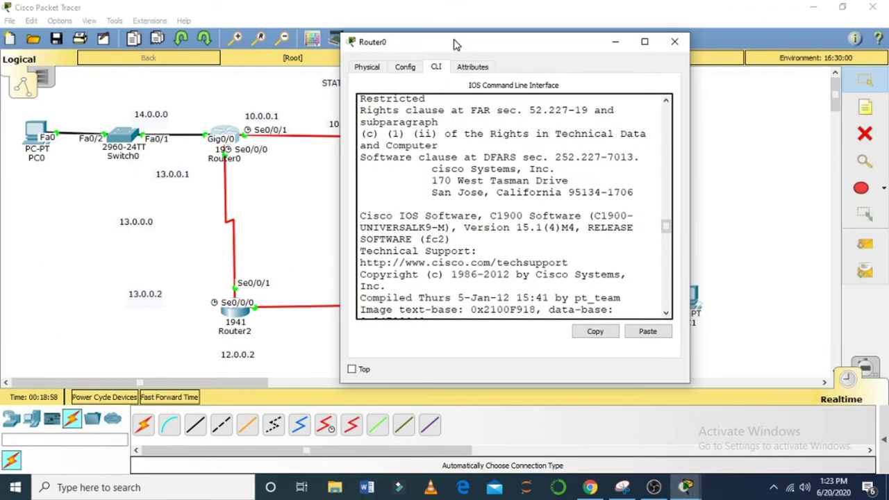
pyautogui.scroll(-6, 669, 307)
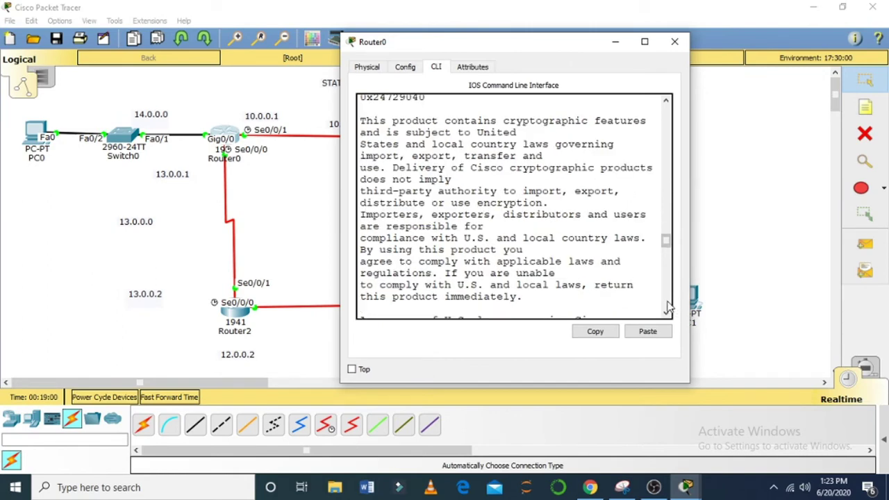
pyautogui.scroll(-15, 668, 307)
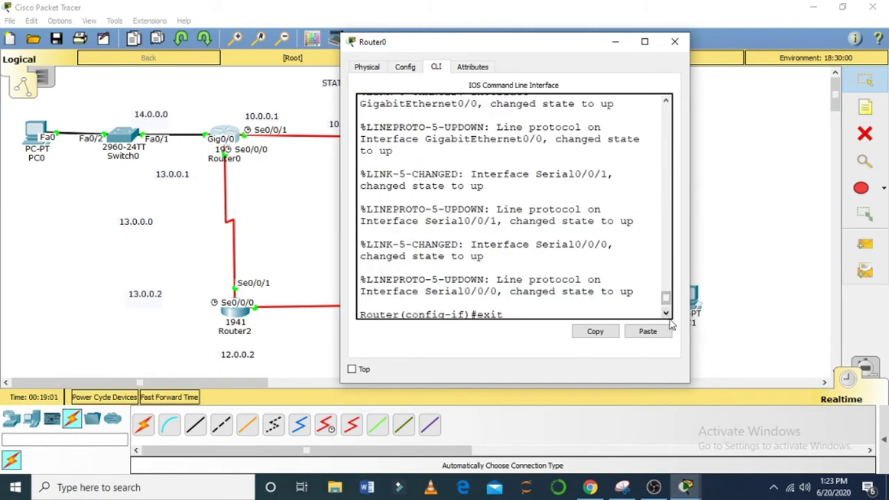
pyautogui.click(668, 330)
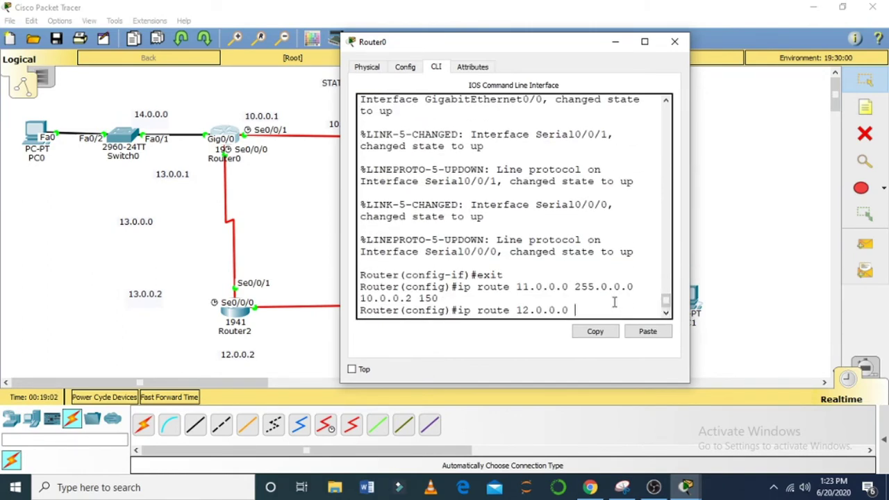
pyautogui.write('255.0.0.0 1')
pyautogui.write('3.')
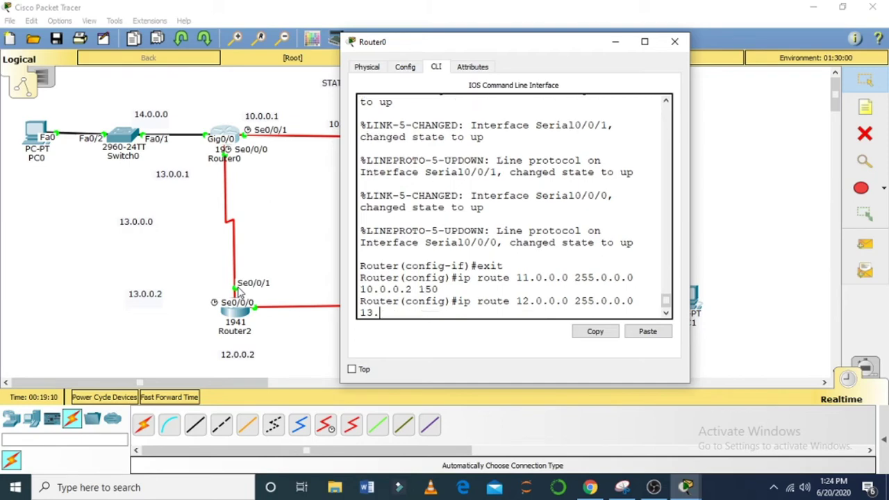
pyautogui.write('0.0.2 150')
pyautogui.press('Return')
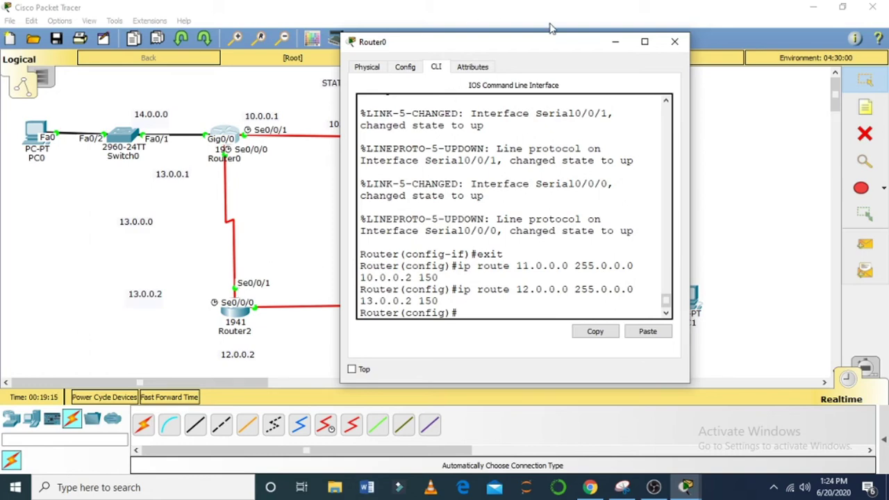
pyautogui.click(677, 42)
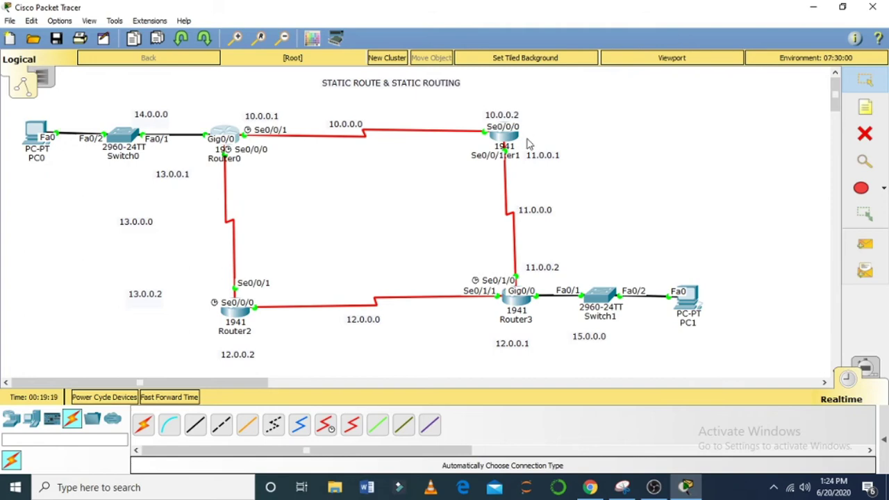
# Step: Ping network 10.0.0.0 from Router2's command line
pyautogui.click(235, 312)
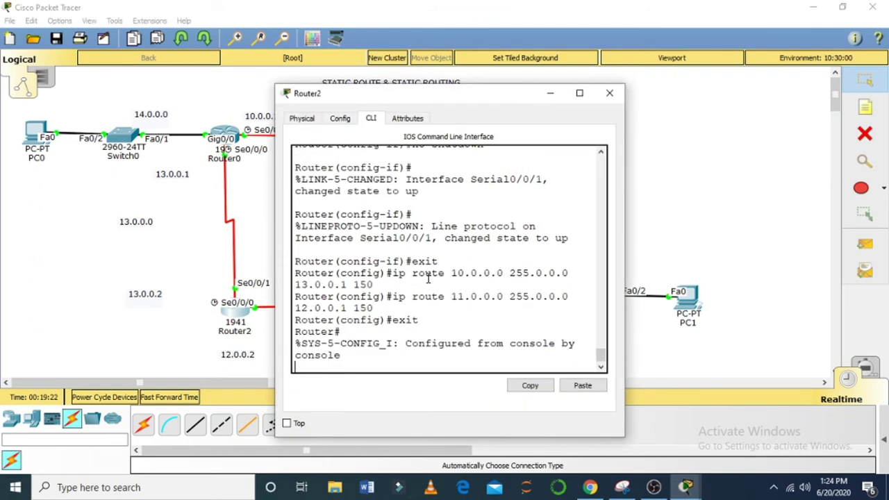
pyautogui.press('Return')
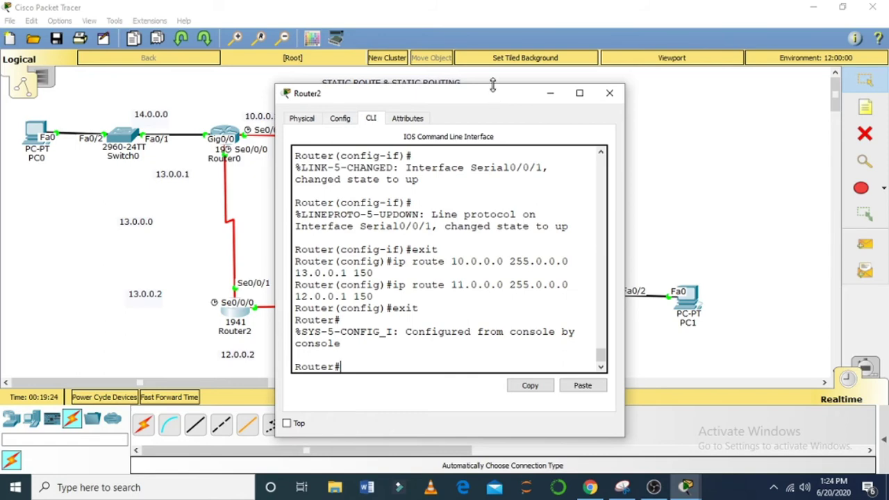
pyautogui.moveTo(493, 84); pyautogui.dragTo(528, 111)
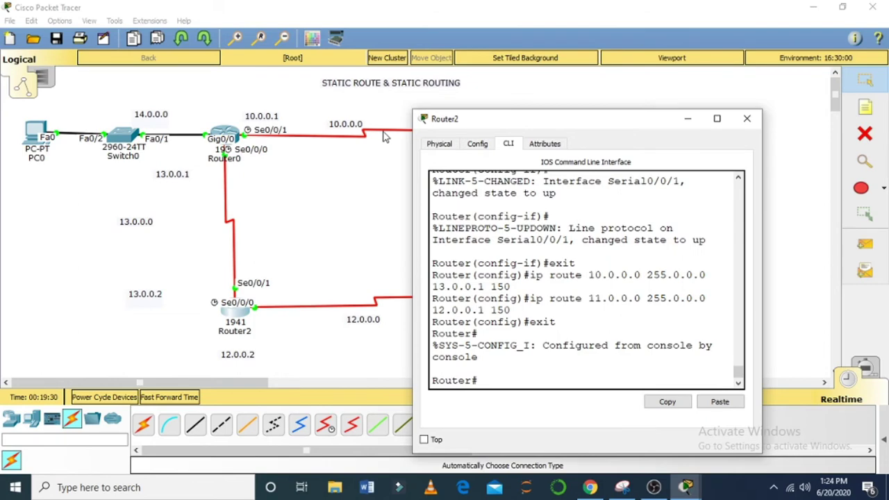
pyautogui.write('ping 10.0.0')
pyautogui.write('.0')
pyautogui.press('Return')
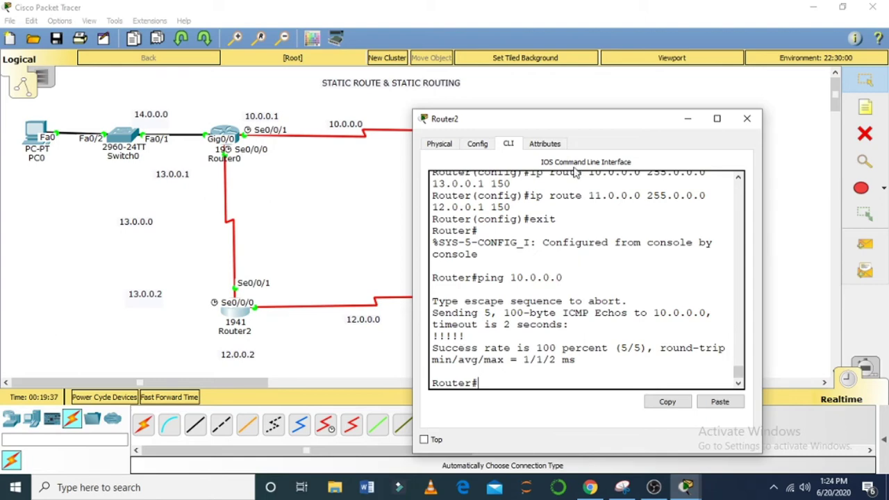
# Step: Ping network 11.0.0.0 from Router2, and close Router2's window
pyautogui.moveTo(569, 123); pyautogui.dragTo(258, 93)
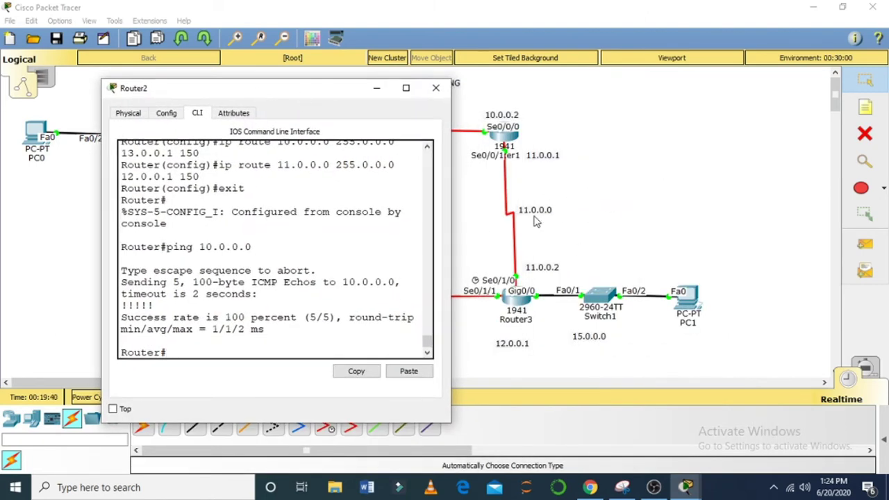
pyautogui.write('ping 11.0.0.0')
pyautogui.press('Return')
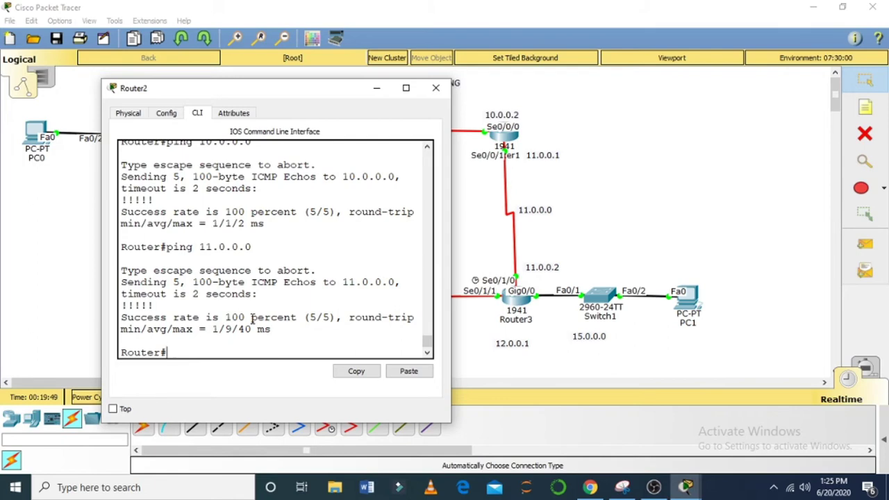
pyautogui.click(435, 88)
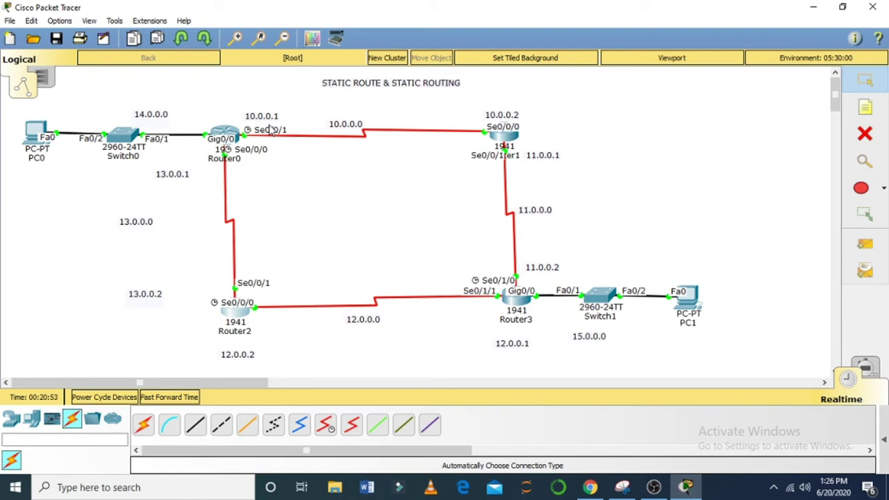
# Step: Add a static route on Router0 to 15.0.0.0 255.0.0.0 via 10.0.0.2 with administrative distance 150
pyautogui.click(220, 135)
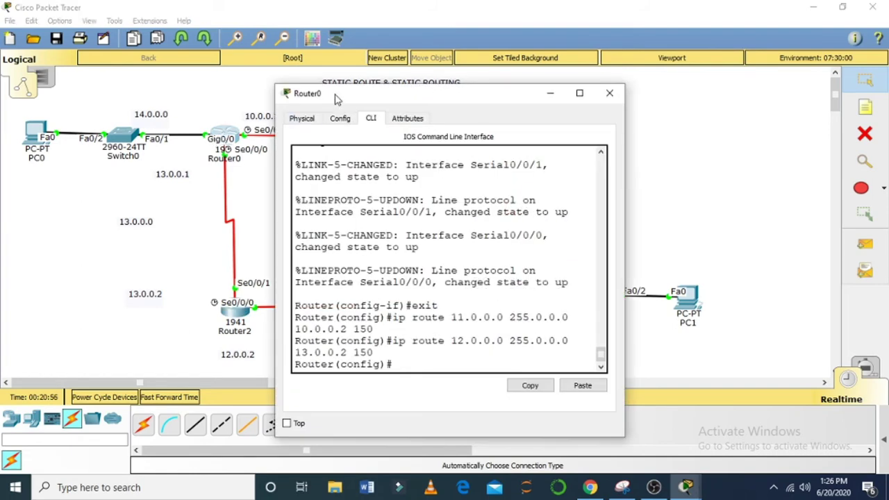
pyautogui.moveTo(334, 93); pyautogui.dragTo(287, 74)
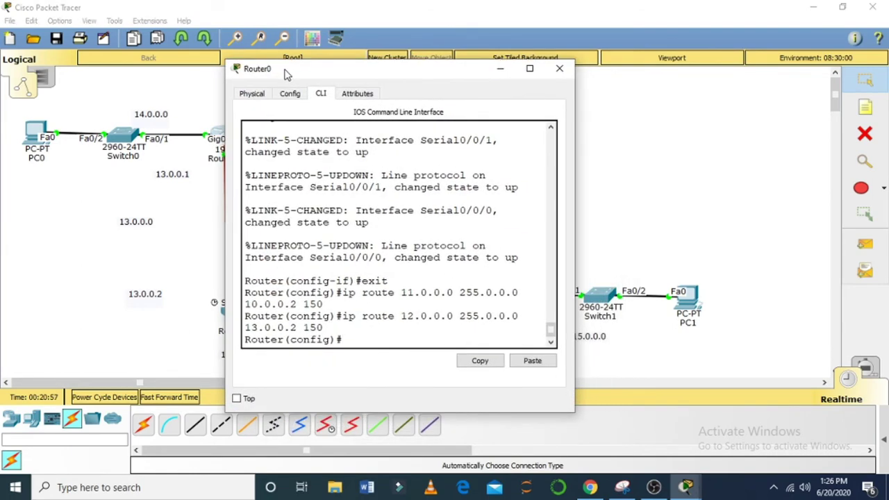
pyautogui.press('Return')
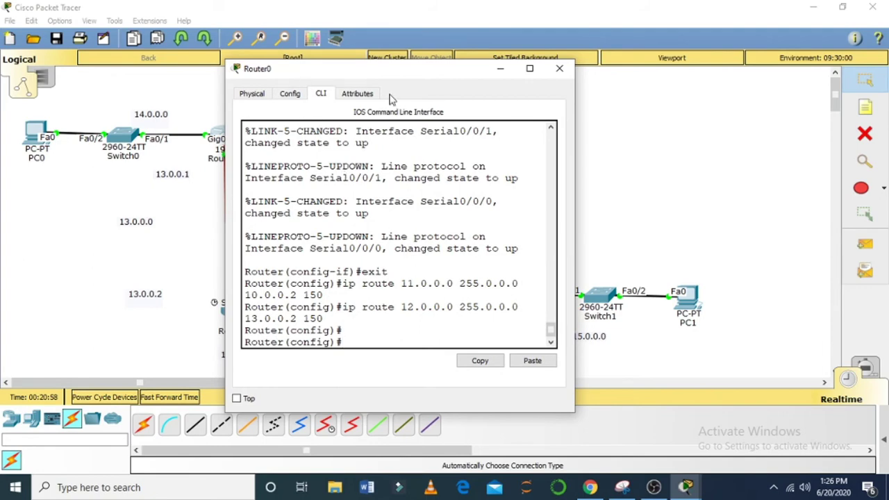
pyautogui.moveTo(415, 62); pyautogui.dragTo(308, 104)
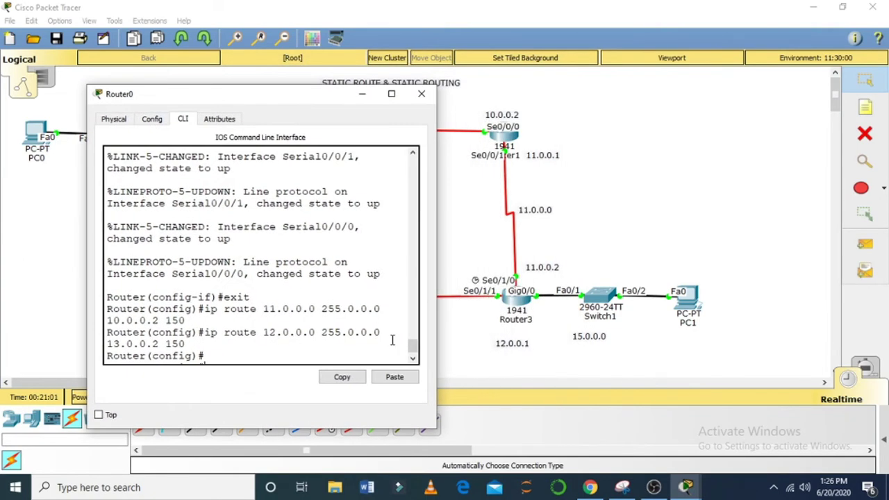
pyautogui.press('Return')
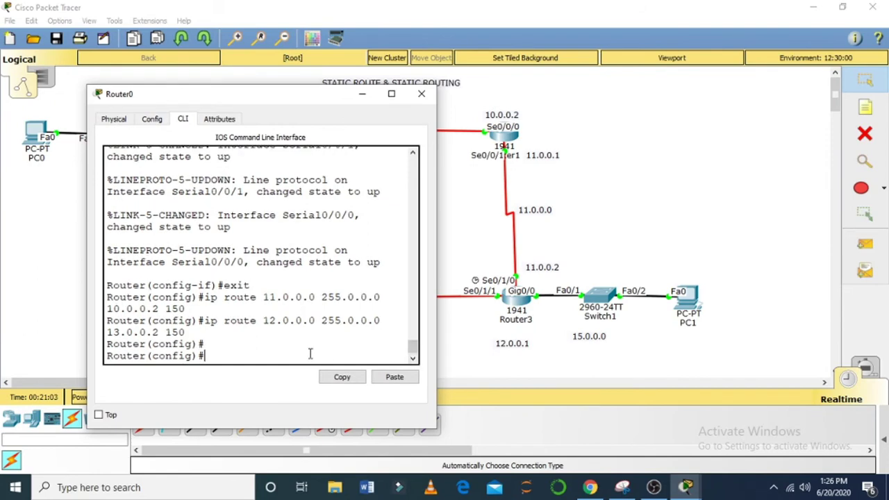
pyautogui.write('ip route')
pyautogui.moveTo(257, 97); pyautogui.dragTo(267, 168)
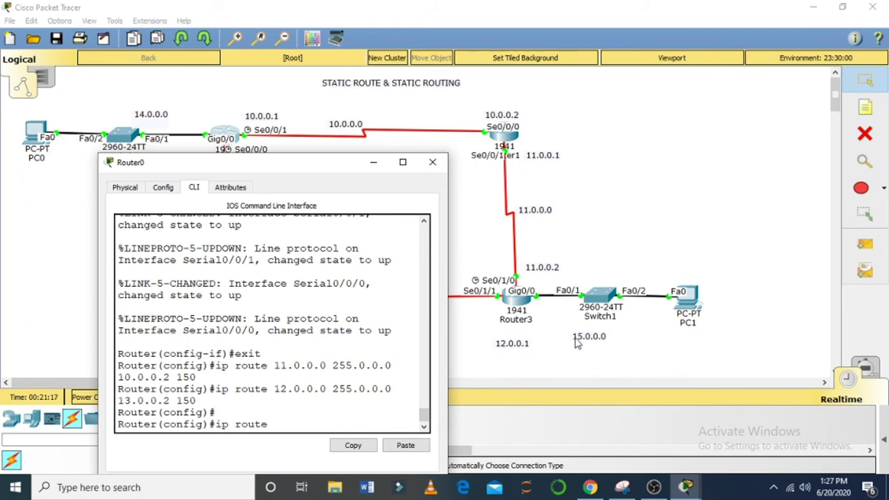
pyautogui.write('q')
pyautogui.write('5.01')
pyautogui.write('.0')
pyautogui.write('.0 255.0.0.')
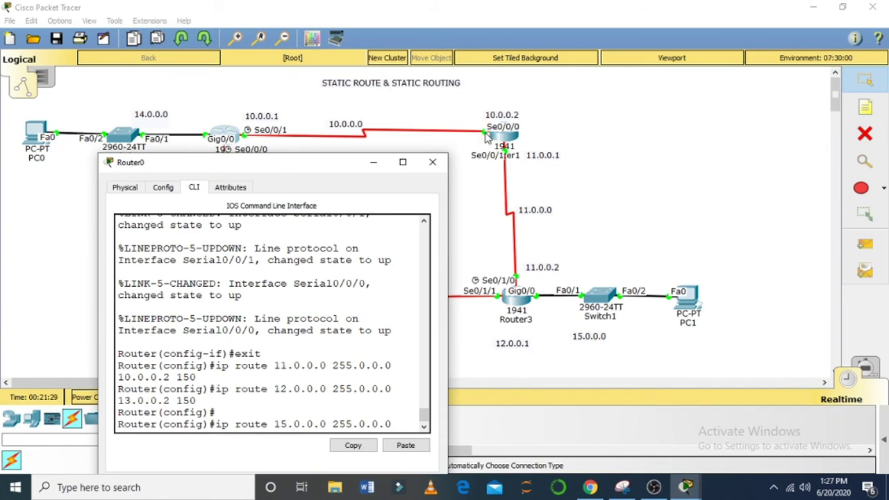
pyautogui.write('0.0')
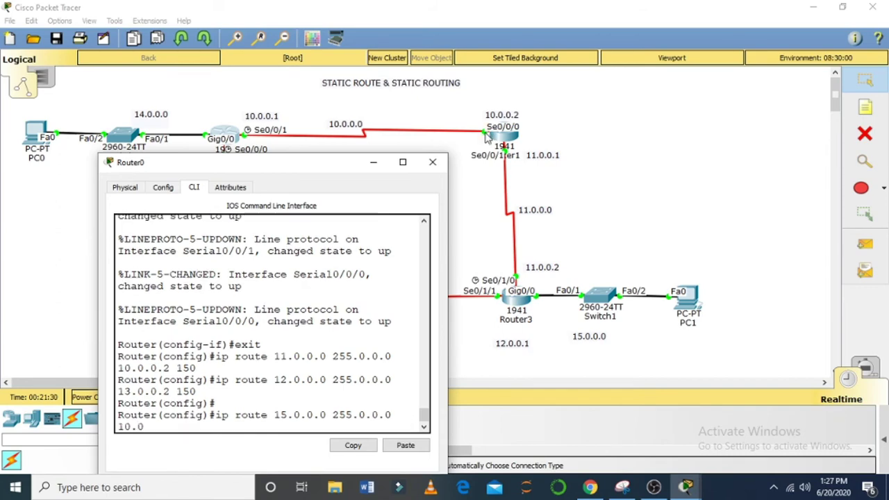
pyautogui.write('.0.2 150')
pyautogui.press('Return')
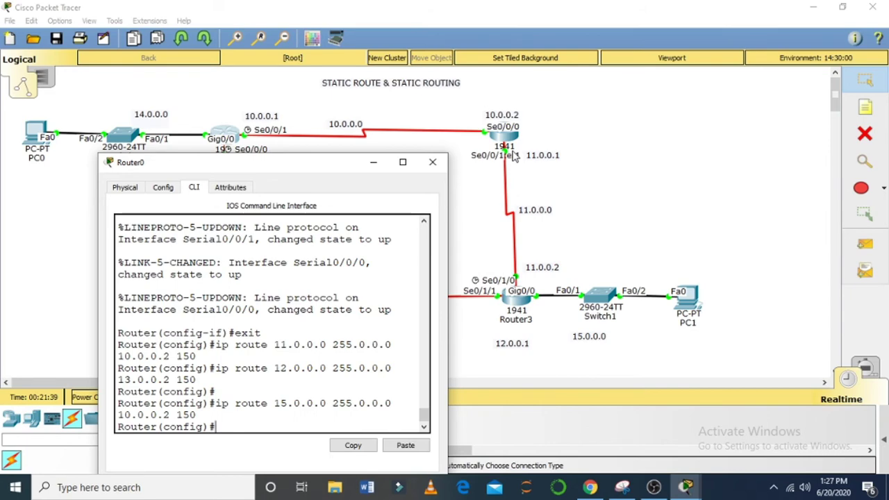
# Step: Reuse the last route command on Router0 to add a route to 15.0.0.0 255.0.0.0 via 11.0.0.1 with administrative distance 150
pyautogui.press('Up')
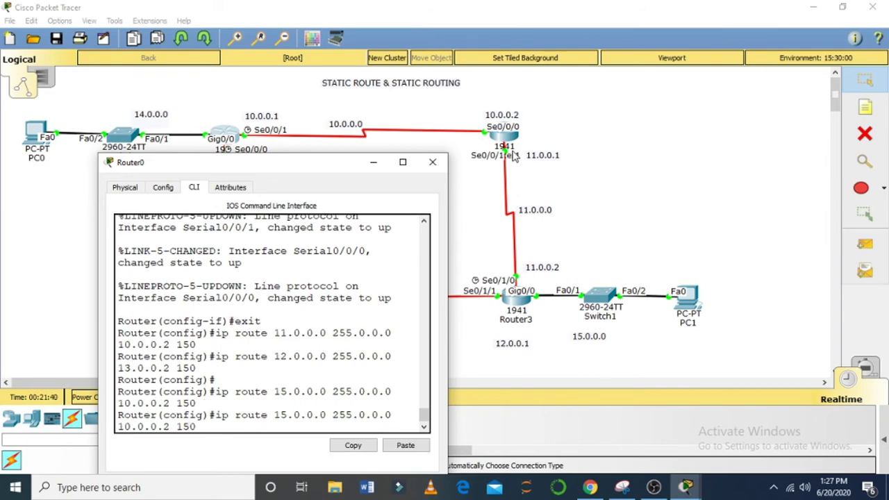
pyautogui.press('Left')
pyautogui.press('Left')
pyautogui.press('Left')
pyautogui.press('Left')
pyautogui.press('Left')
pyautogui.press('Left')
pyautogui.press('Left')
pyautogui.press('Left')
pyautogui.press('Left')
pyautogui.press('Left')
pyautogui.press('Left')
pyautogui.press('Left')
pyautogui.press('Left')
pyautogui.press('Left')
pyautogui.press('Left')
pyautogui.press('Left')
pyautogui.press('Left')
pyautogui.press('Left')
pyautogui.press('Left')
pyautogui.press('Left')
pyautogui.press('Right')
pyautogui.press('Right')
pyautogui.press('Right')
pyautogui.press('Down')
pyautogui.press('Up')
pyautogui.press('Left')
pyautogui.press('Left')
pyautogui.press('Left')
pyautogui.press('Left')
pyautogui.press('Left')
pyautogui.press('Left')
pyautogui.press('Left')
pyautogui.press('Left')
pyautogui.press('Left')
pyautogui.press('Left')
pyautogui.press('BackSpace')
pyautogui.write('1')
pyautogui.press('Right')
pyautogui.press('Right')
pyautogui.press('Right')
pyautogui.press('Right')
pyautogui.press('Right')
pyautogui.press('BackSpace')
pyautogui.write('1')
pyautogui.press('Return')
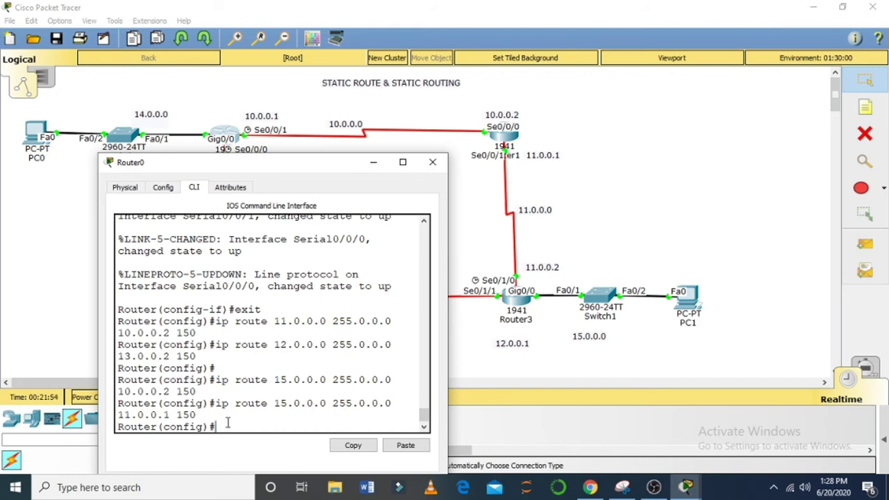
# Step: Add another Router0 route to 15.0.0.0 255.0.0.0 via 11.0.0.2 with administrative distance 150, and close Router0's window
pyautogui.press('Up')
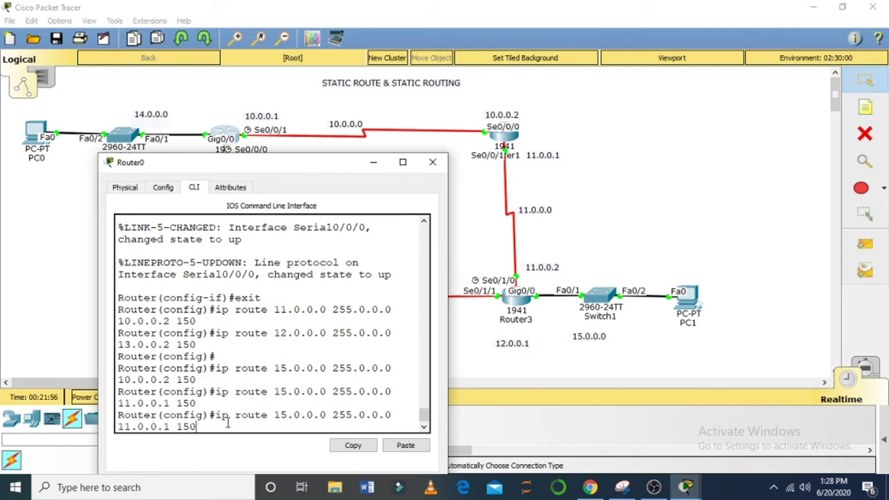
pyautogui.press('Left')
pyautogui.press('Left')
pyautogui.press('Left')
pyautogui.press('Left')
pyautogui.press('BackSpace')
pyautogui.write('2')
pyautogui.press('Return')
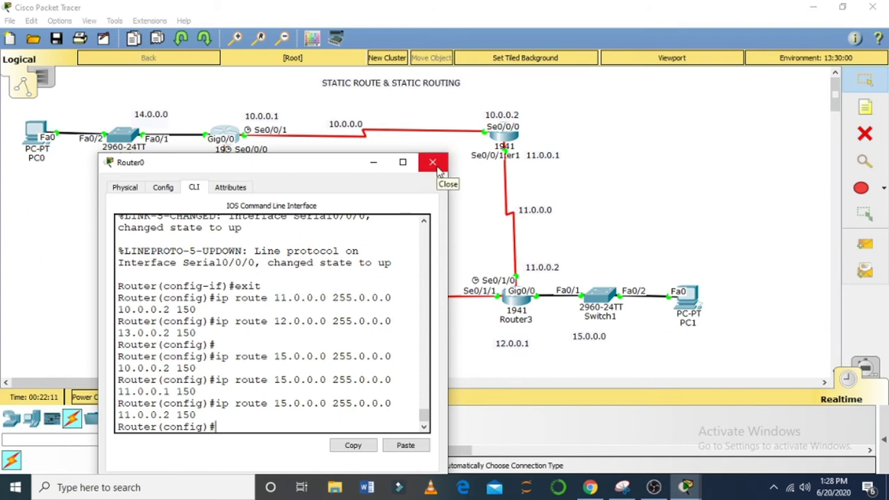
pyautogui.click(432, 163)
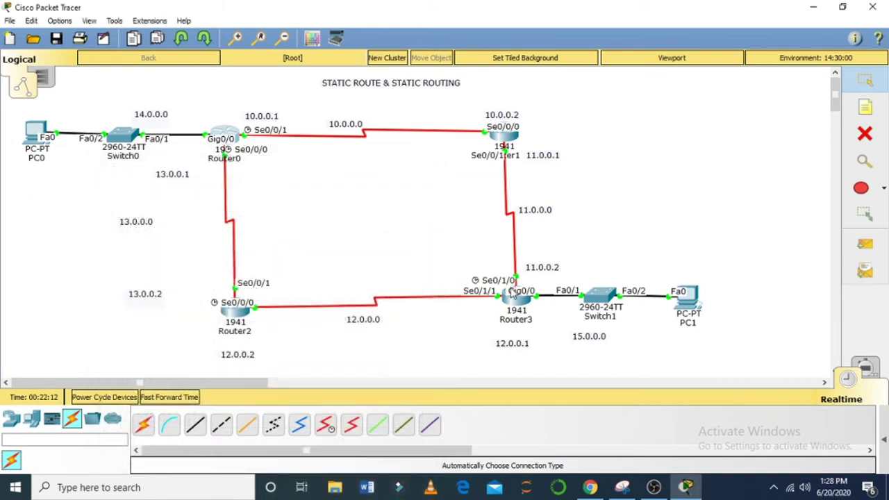
# Step: Add a static route on Router3 to 14.0.0.0 255.0.0.0 via 11.0.0.1 with administrative distance 150
pyautogui.click(516, 306)
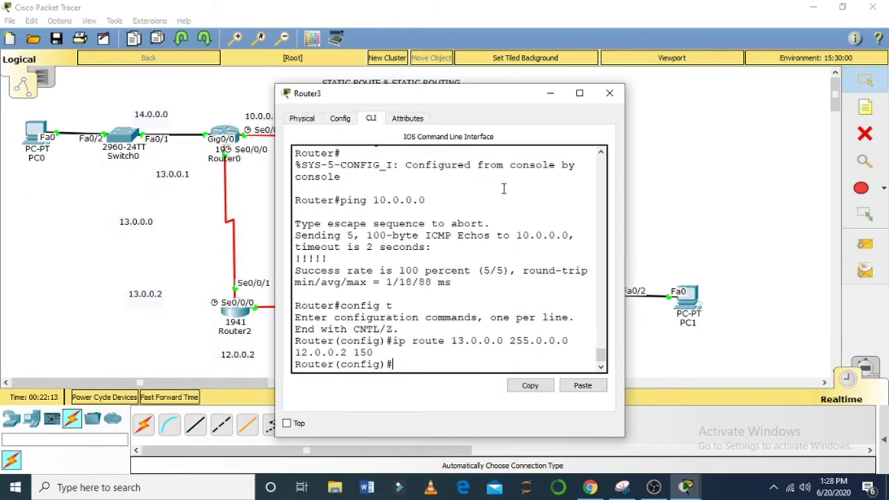
pyautogui.moveTo(482, 106); pyautogui.dragTo(254, 137)
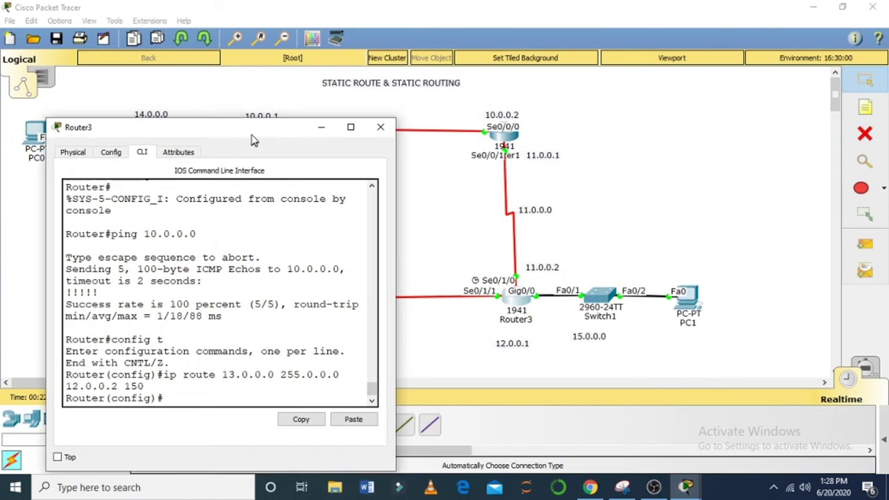
pyautogui.write('ip route')
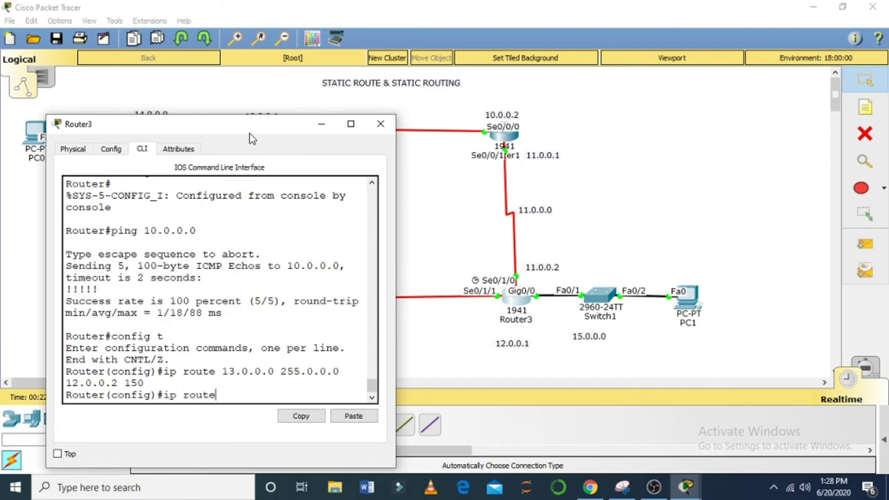
pyautogui.moveTo(253, 137); pyautogui.dragTo(327, 196)
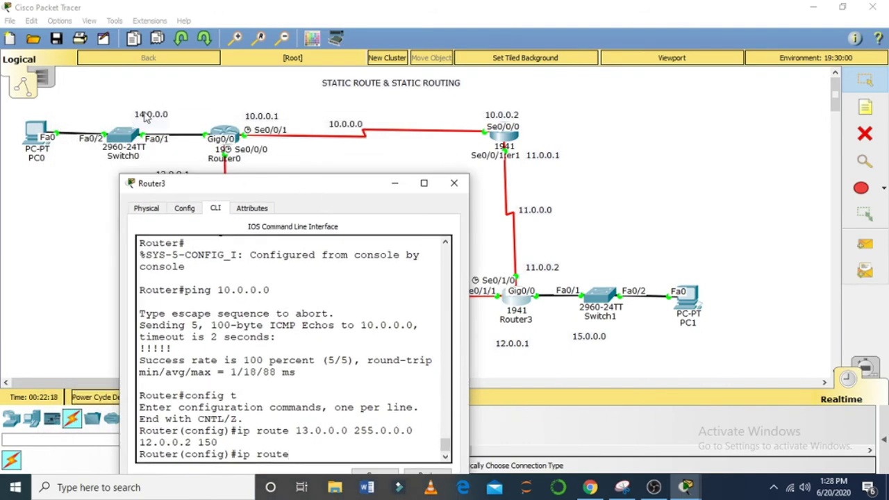
pyautogui.moveTo(215, 189); pyautogui.dragTo(212, 164)
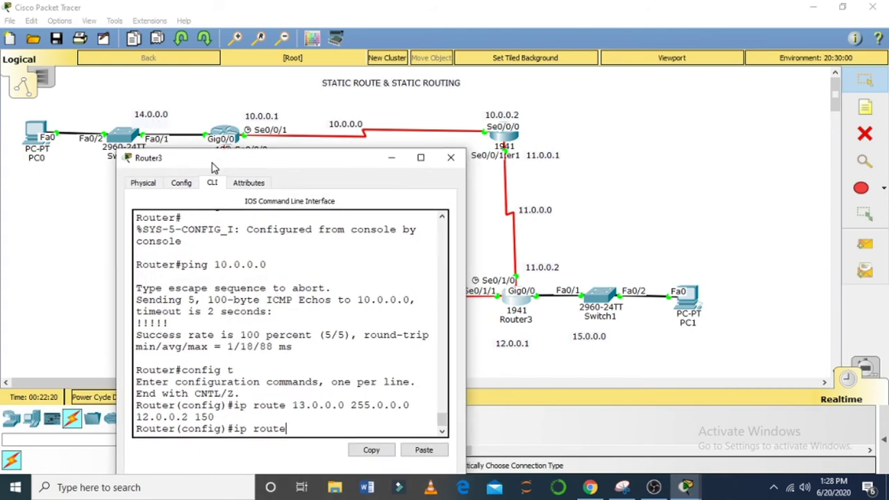
pyautogui.write('4.0.0.0 255.0.0.0')
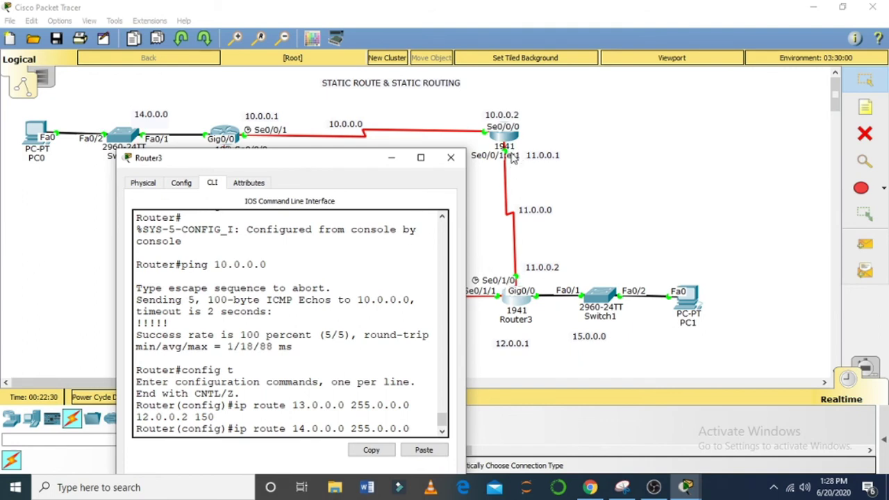
pyautogui.write('11.0.0')
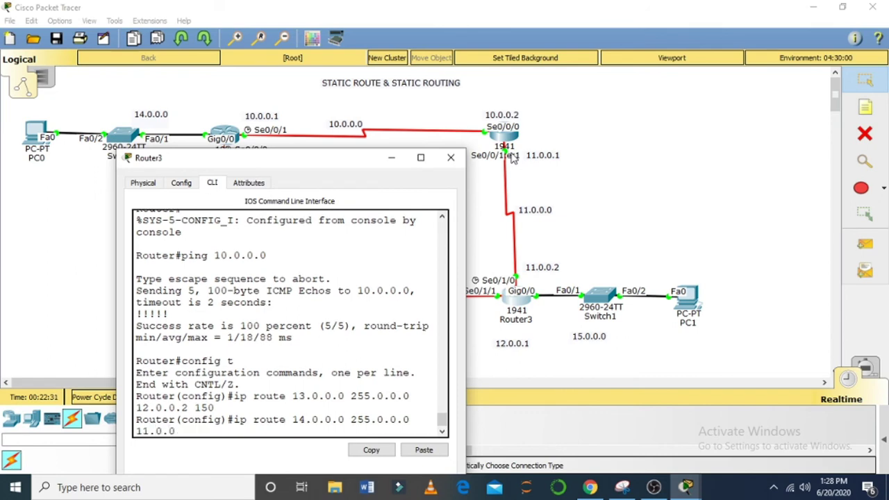
pyautogui.write('.1 150')
pyautogui.press('Return')
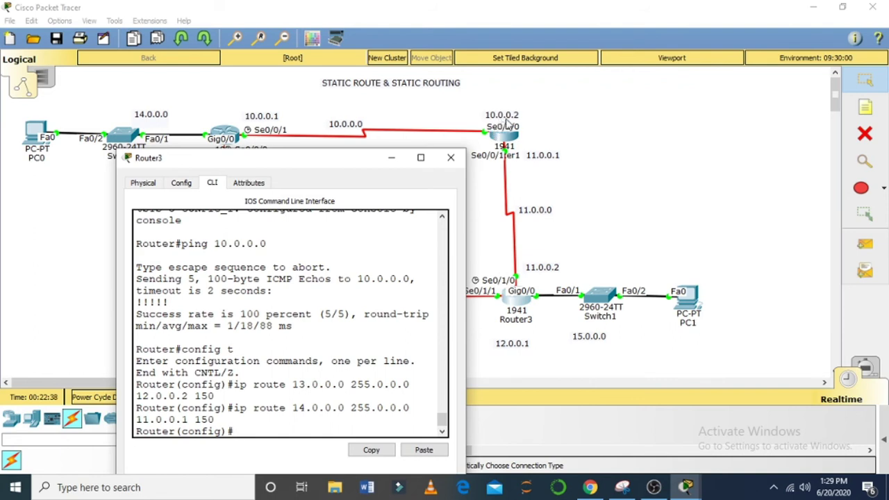
# Step: Reuse the last route command on Router3 to add a route to 14.0.0.0 255.0.0.0 via 10.0.0.2 with administrative distance 150
pyautogui.press('Up')
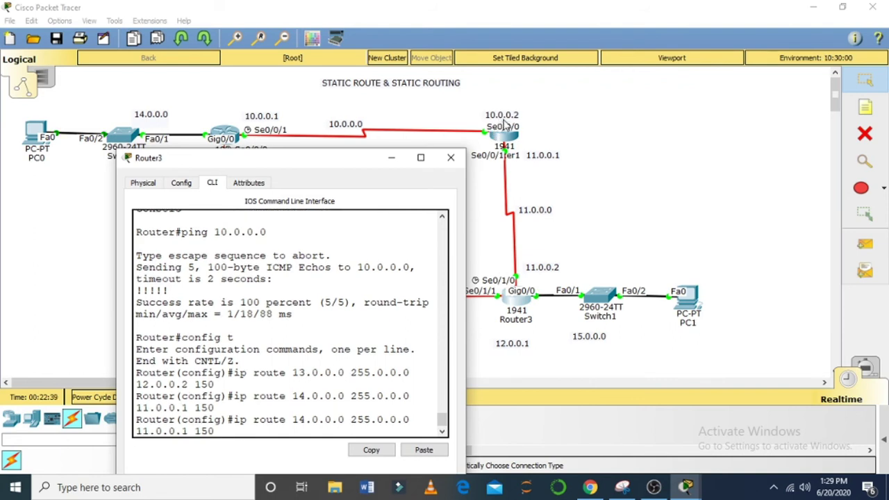
pyautogui.press('Left')
pyautogui.press('Left')
pyautogui.press('Left')
pyautogui.press('Left')
pyautogui.press('Left')
pyautogui.press('Left')
pyautogui.press('Left')
pyautogui.press('Left')
pyautogui.press('Left')
pyautogui.press('Left')
pyautogui.press('Left')
pyautogui.write('0')
pyautogui.press('Delete')
pyautogui.write('2')
pyautogui.press('Return')
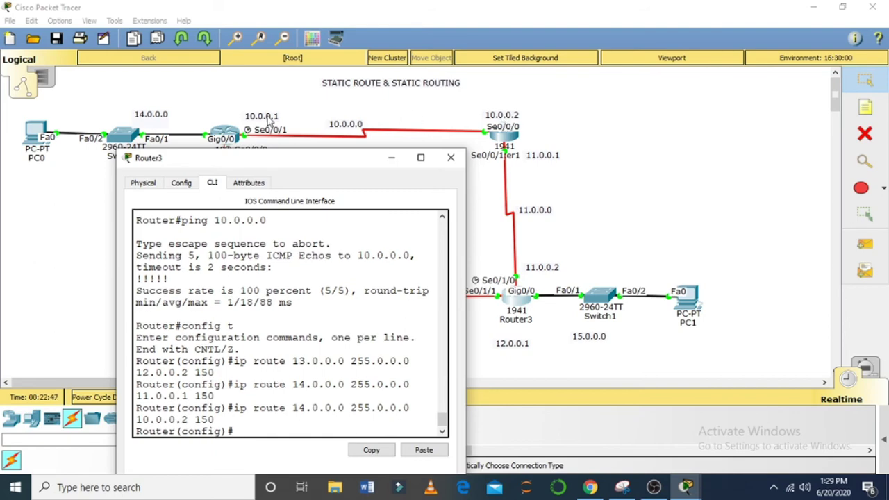
# Step: Add another Router3 route to 14.0.0.0 255.0.0.0 via 10.0.0.1 with administrative distance 150
pyautogui.press('Up')
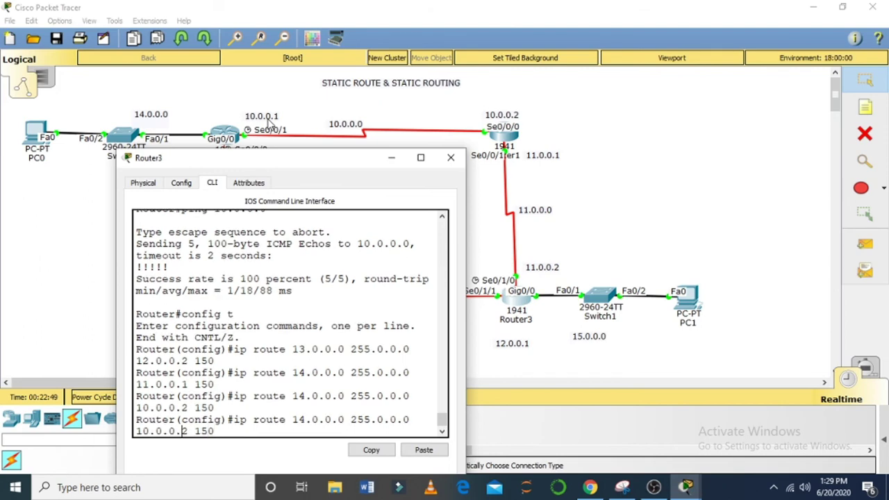
pyautogui.press('Delete')
pyautogui.write('1')
pyautogui.press('Return')
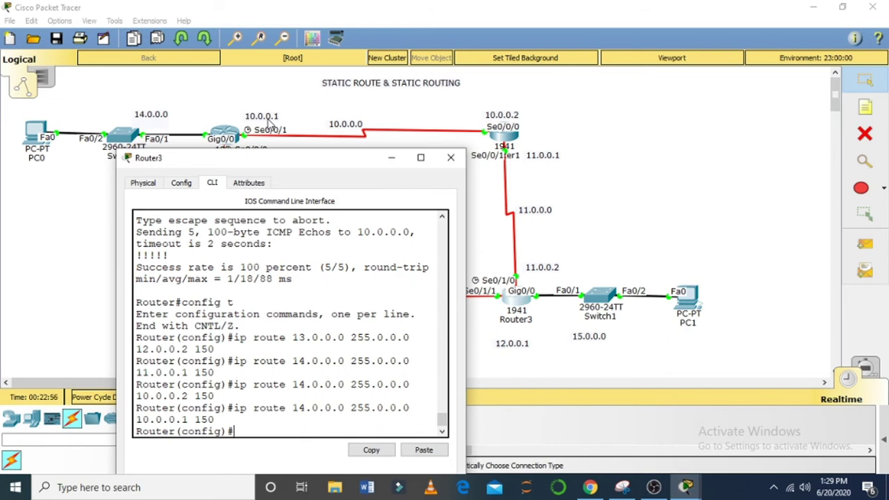
# Step: Configure PC0 with static IP address 14.0.0.2, subnet mask 255.0.0.0 and default gateway 14.0.0.1, and close its window
pyautogui.click(30, 132)
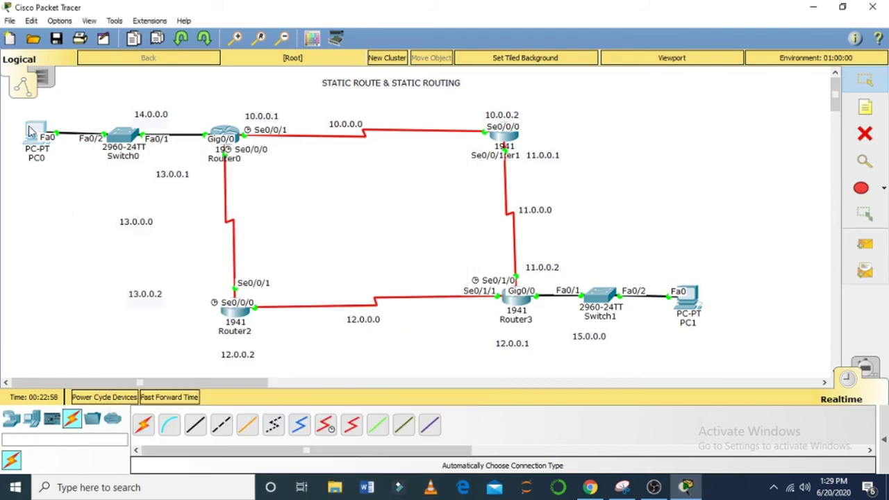
pyautogui.click(31, 132)
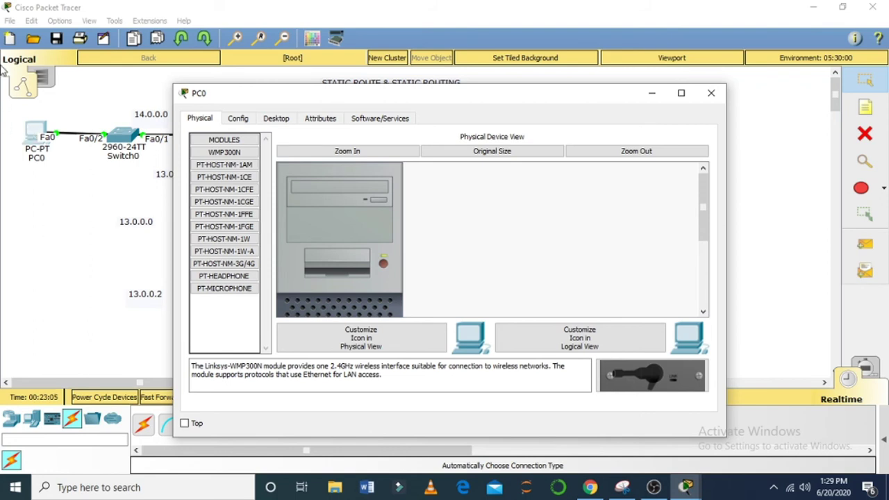
pyautogui.click(278, 118)
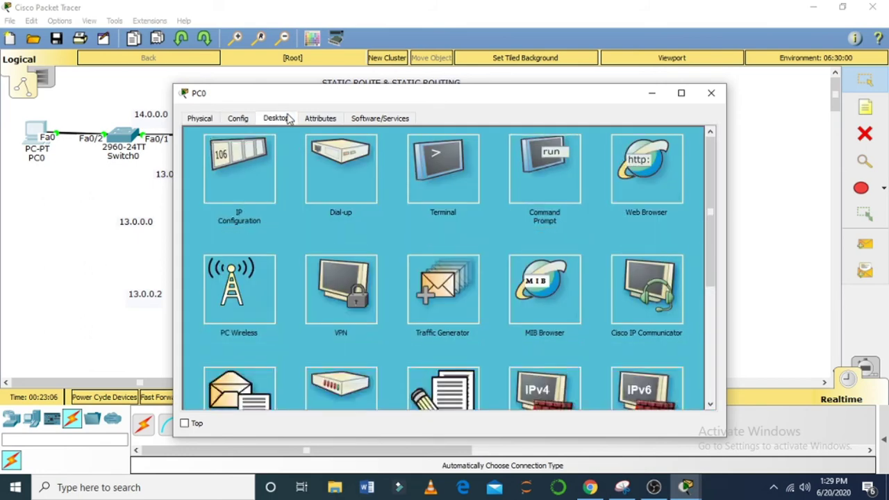
pyautogui.click(269, 161)
pyautogui.click(369, 192)
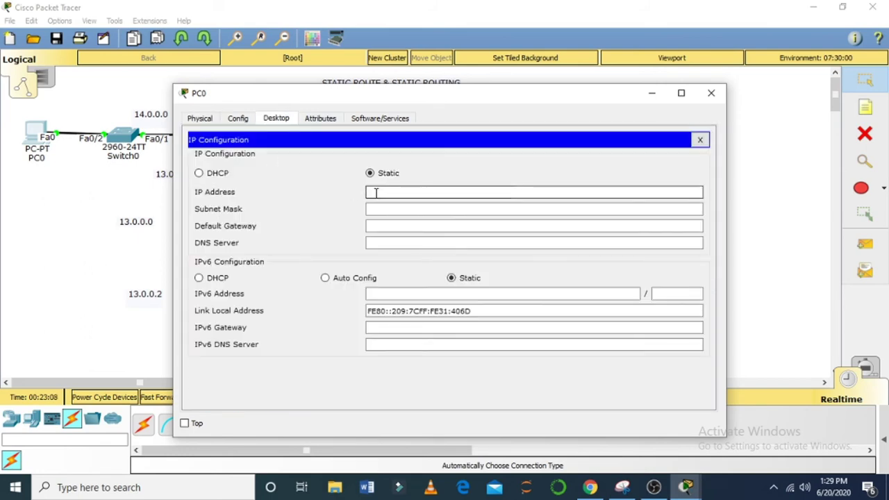
pyautogui.moveTo(344, 102); pyautogui.dragTo(413, 79)
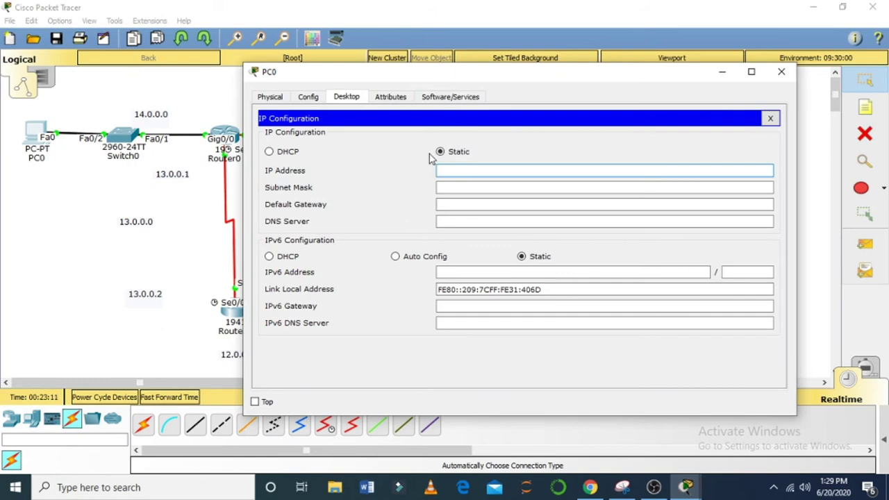
pyautogui.write('14.0.0.2')
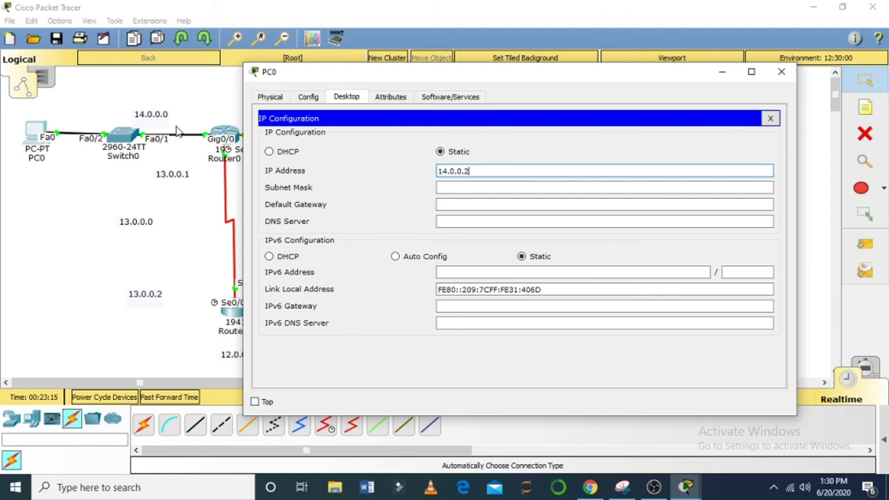
pyautogui.press('Tab')
pyautogui.press('Tab')
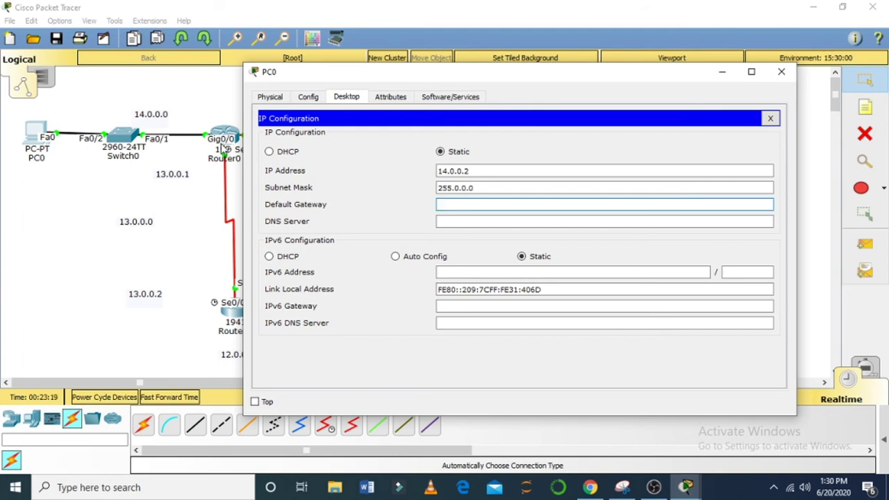
pyautogui.write('14.0.0.1')
pyautogui.click(771, 118)
pyautogui.click(781, 72)
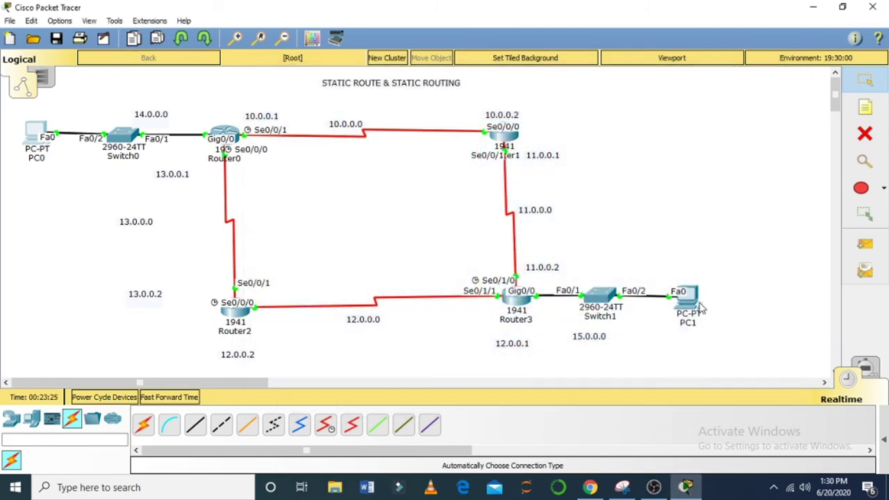
# Step: Set PC1's static IP address to 15.0.0.2 with subnet mask 255.0.0.0
pyautogui.click(691, 307)
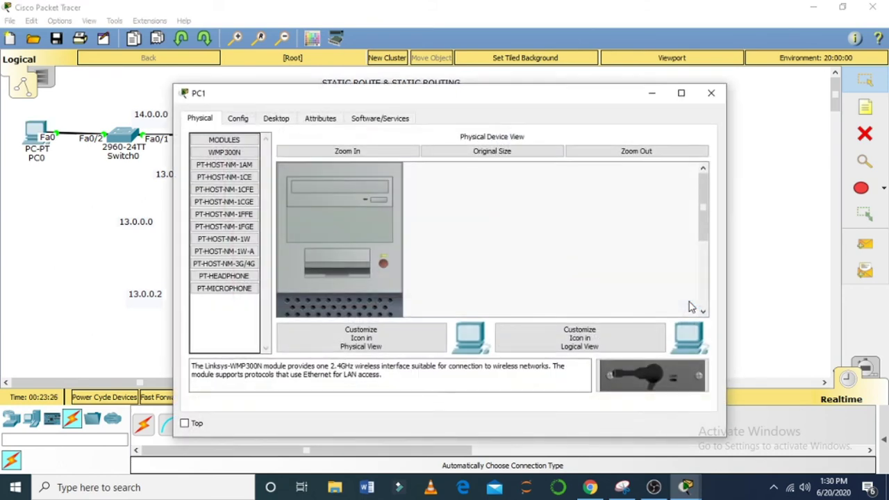
pyautogui.click(271, 118)
pyautogui.moveTo(323, 104); pyautogui.dragTo(139, 59)
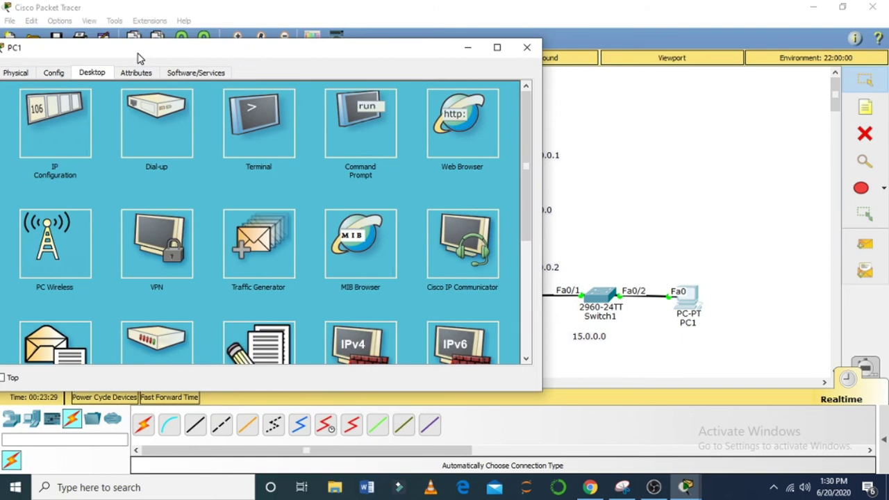
pyautogui.click(75, 104)
pyautogui.click(336, 146)
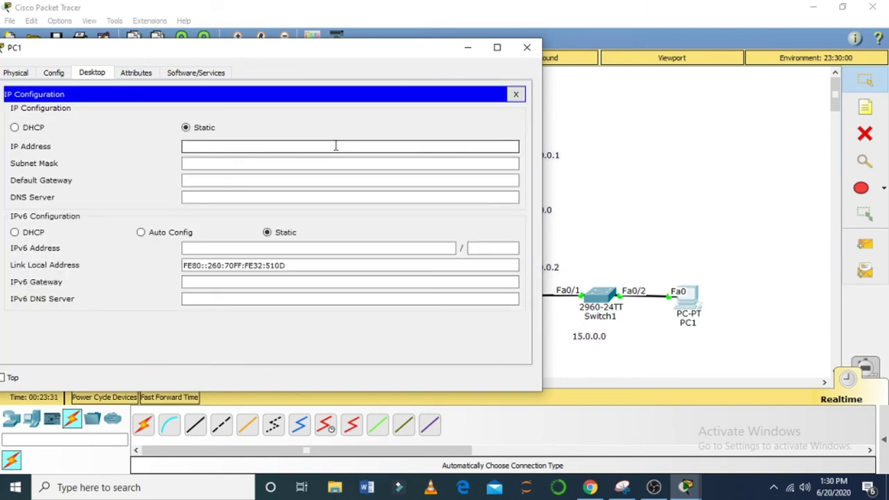
pyautogui.write('15.0.0')
pyautogui.press('BackSpace')
pyautogui.press('BackSpace')
pyautogui.press('BackSpace')
pyautogui.press('BackSpace')
pyautogui.write("0.0.2'")
pyautogui.press('Tab')
pyautogui.press('Tab')
# Step: Set PC1's default gateway to 15.0.0.1 and close its window
pyautogui.write('15')
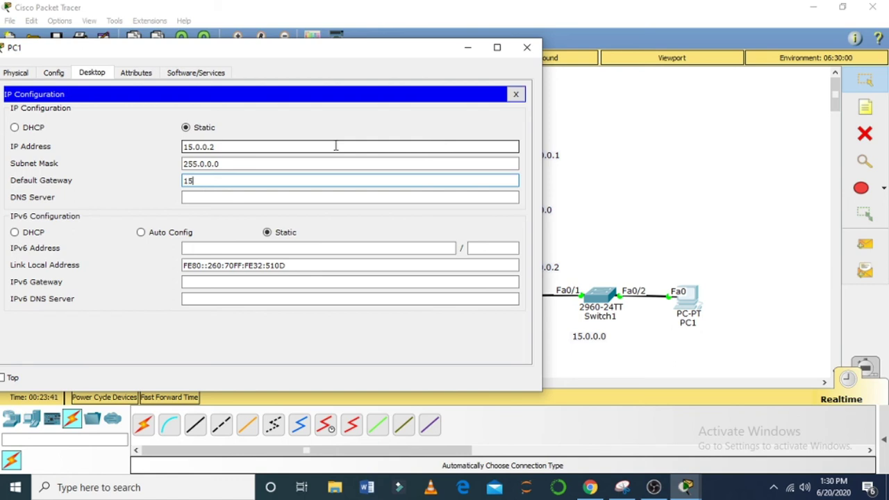
pyautogui.write('.0')
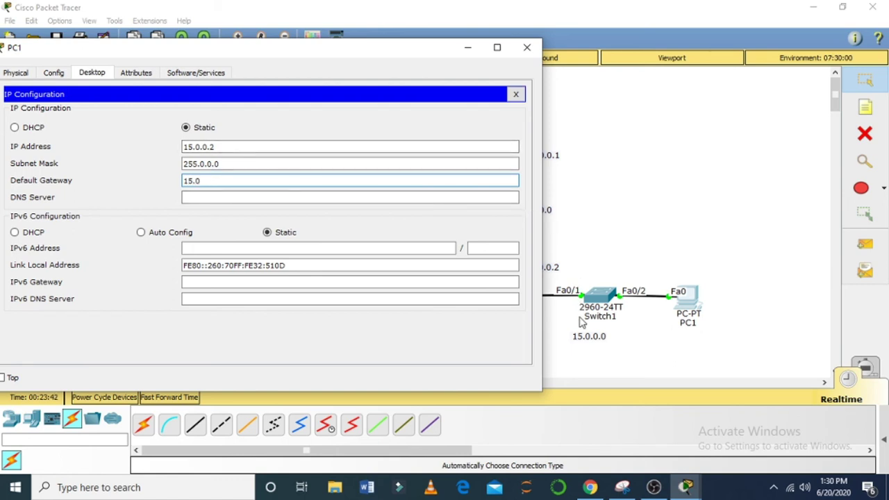
pyautogui.write('.0.1')
pyautogui.click(520, 97)
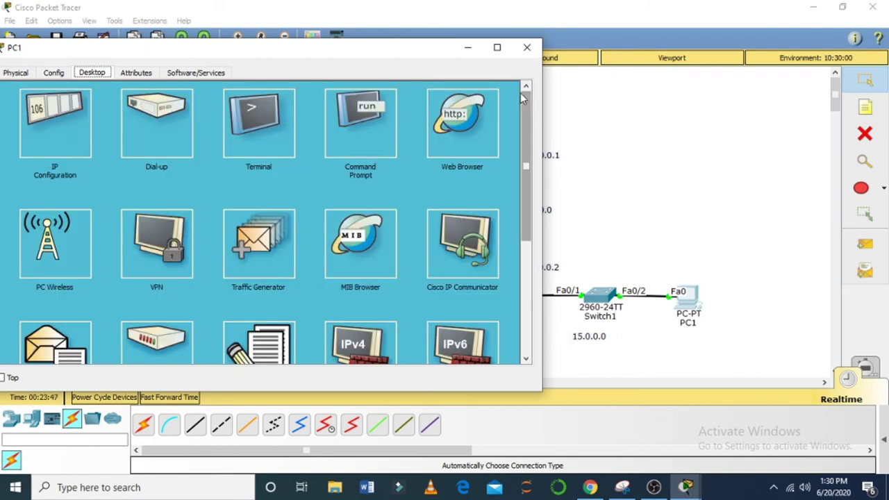
pyautogui.click(526, 49)
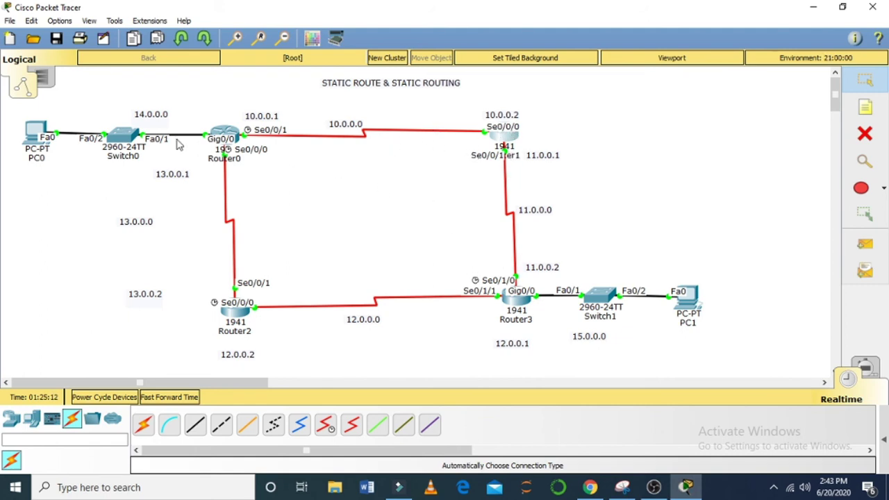
# Step: Open Router1's command line and enter global configuration mode with en and config t
pyautogui.click(502, 139)
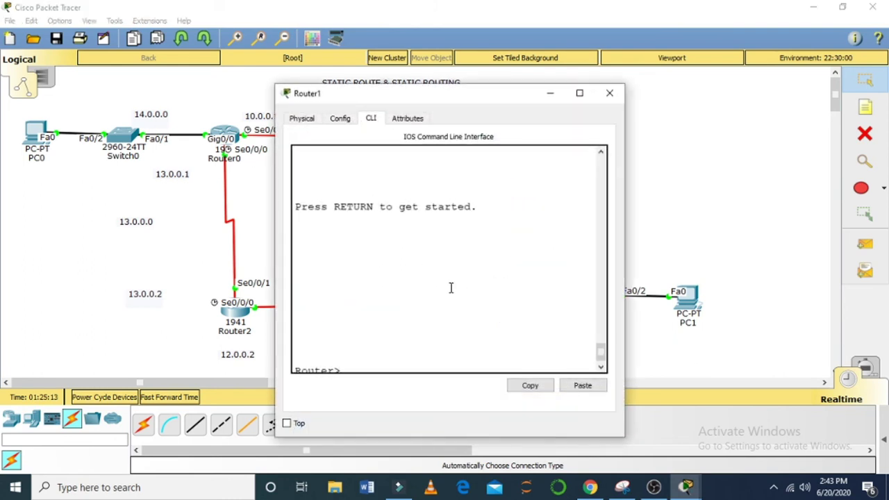
pyautogui.click(601, 366)
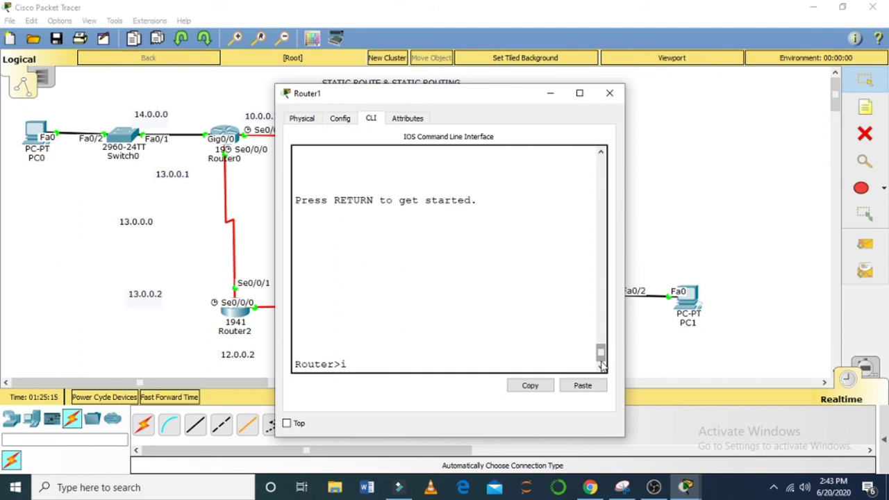
pyautogui.write('en')
pyautogui.press('Return')
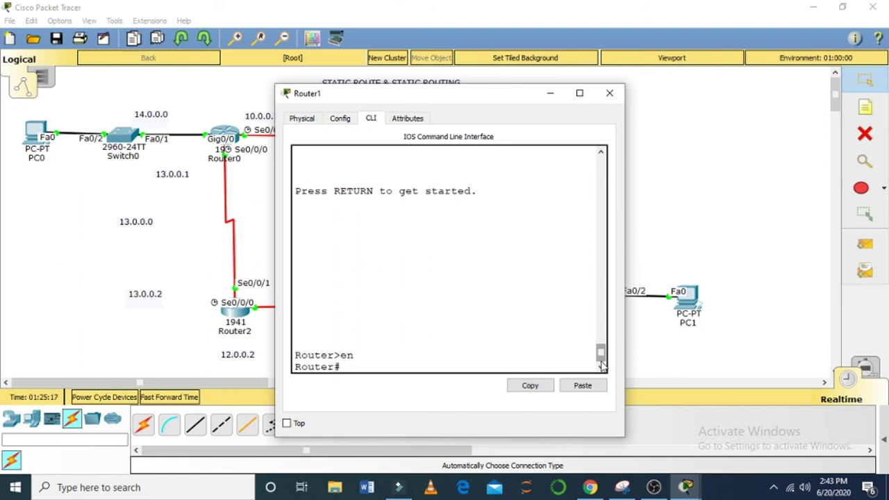
pyautogui.write('config t')
pyautogui.press('Return')
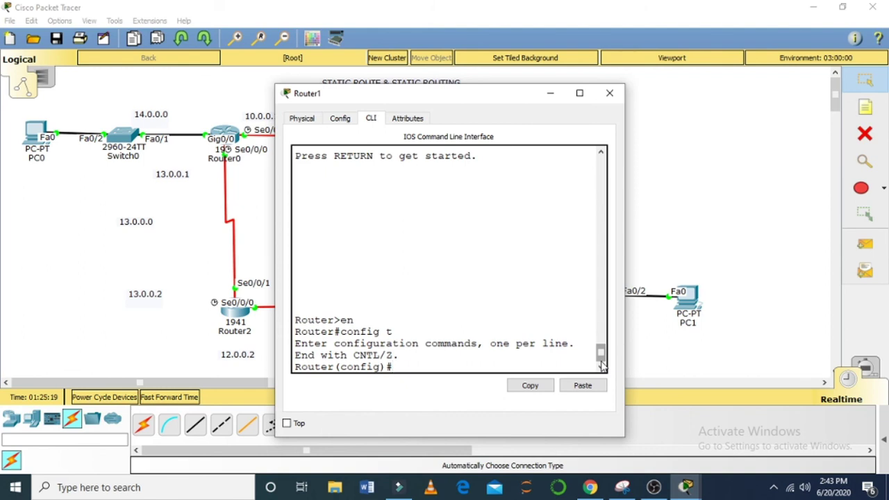
# Step: Add a static route on Router1 to 14.0.0.0 255.0.0.0 via 10.0.0.1 with administrative distance 150
pyautogui.write('ip route')
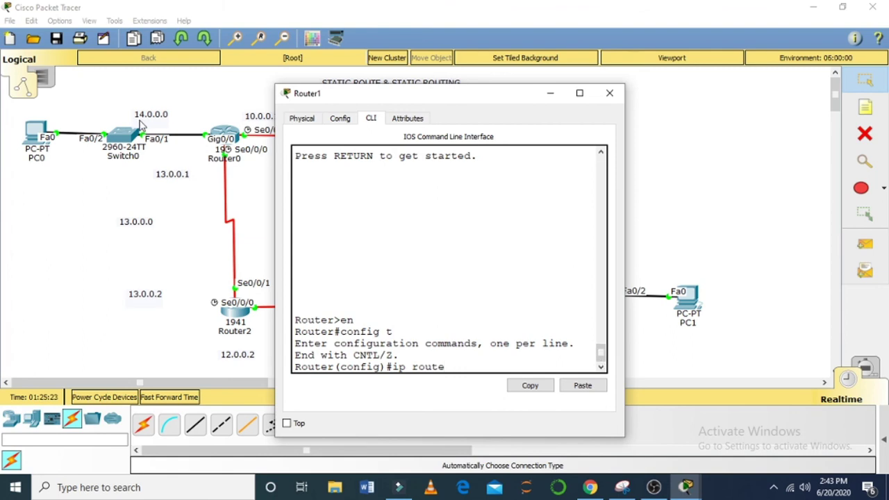
pyautogui.write(' 14.0.0.0 255.0.0.0')
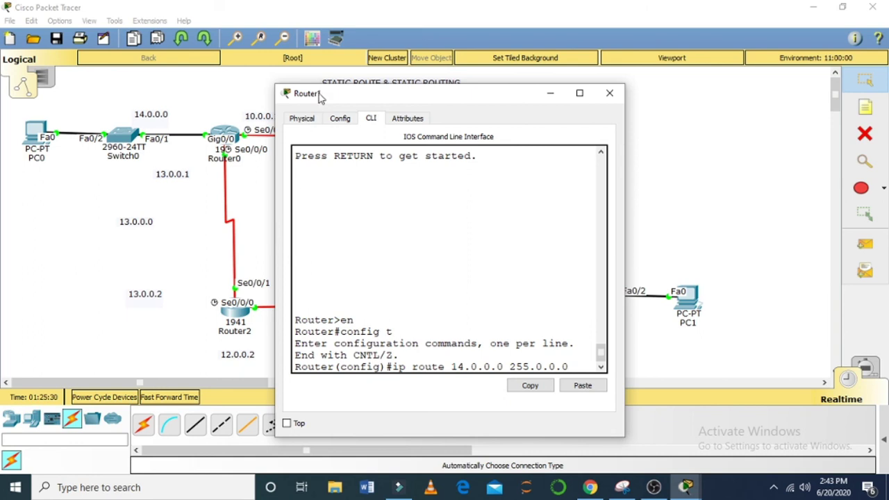
pyautogui.moveTo(319, 97); pyautogui.dragTo(380, 103)
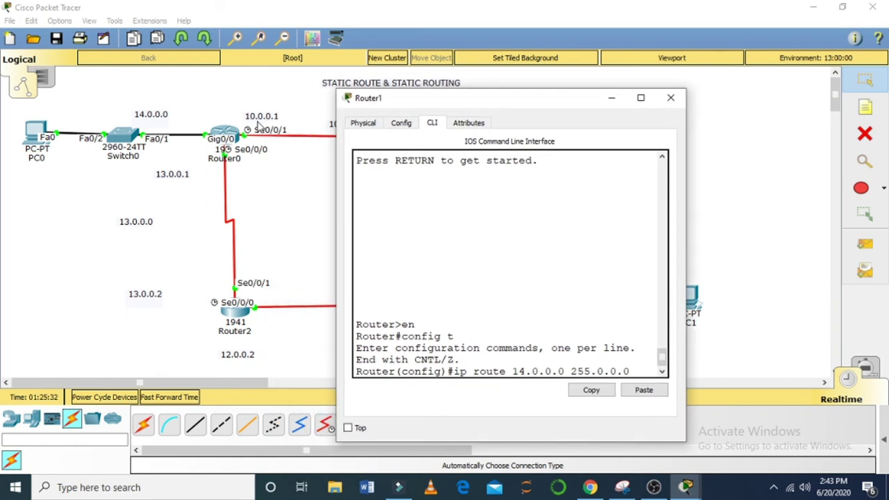
pyautogui.write('10.0.0.')
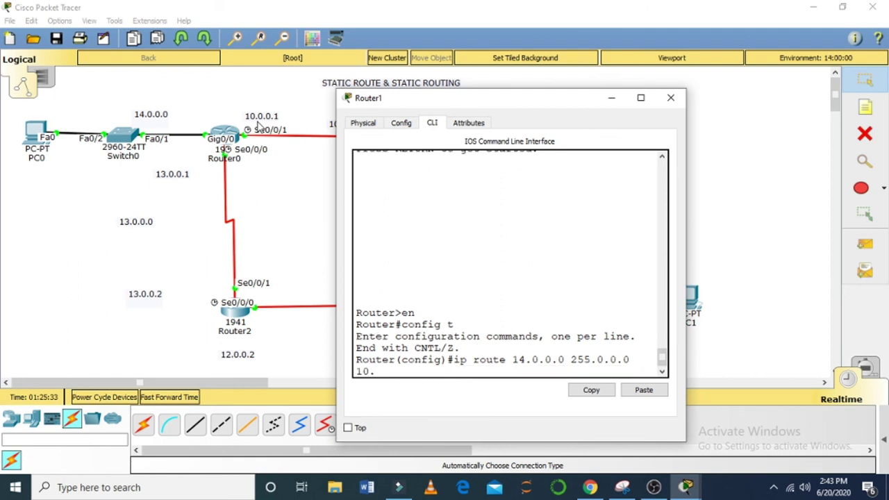
pyautogui.write('1 150')
pyautogui.press('Return')
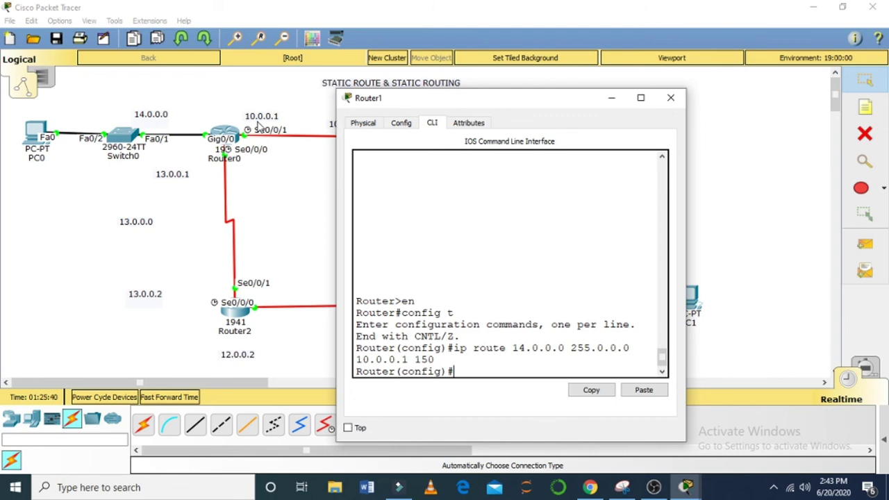
# Step: Add a static route on Router1 to 15.0.0.0 255.0.0.0 via 11.0.0.2 with distance 150, and close the router's window
pyautogui.moveTo(434, 98); pyautogui.dragTo(206, 76)
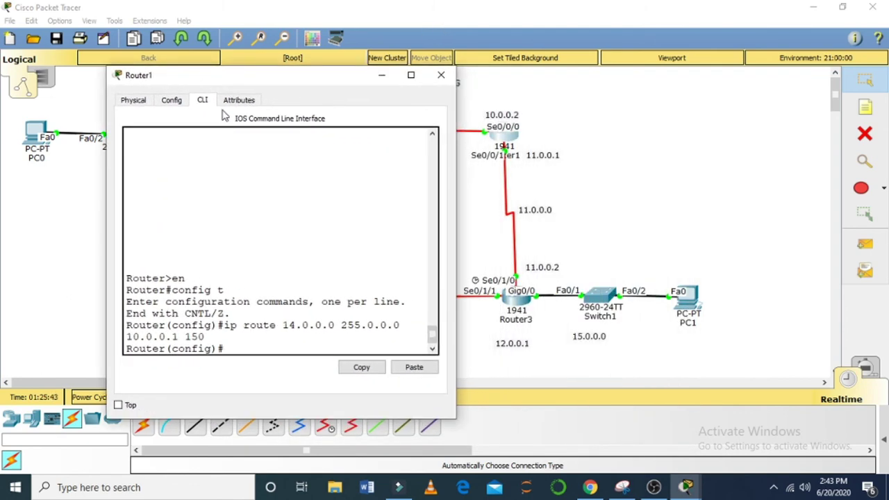
pyautogui.write('ip route ')
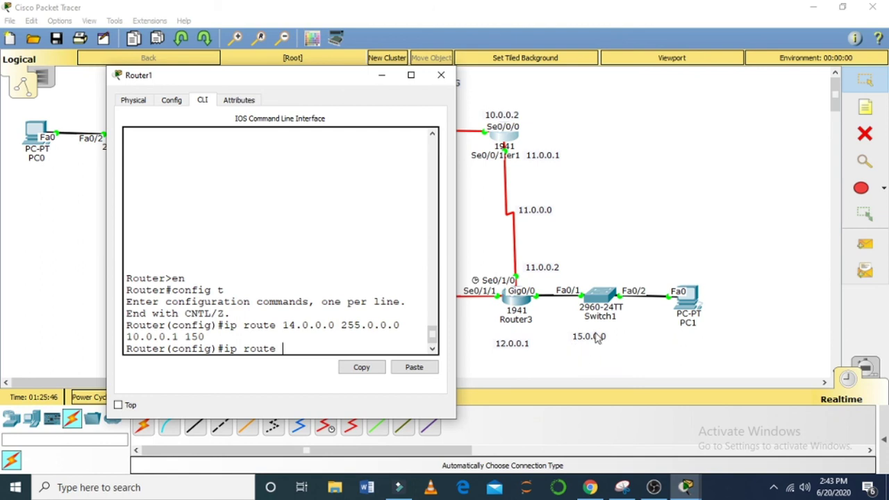
pyautogui.write('15.0.0.0 255.0.0.0')
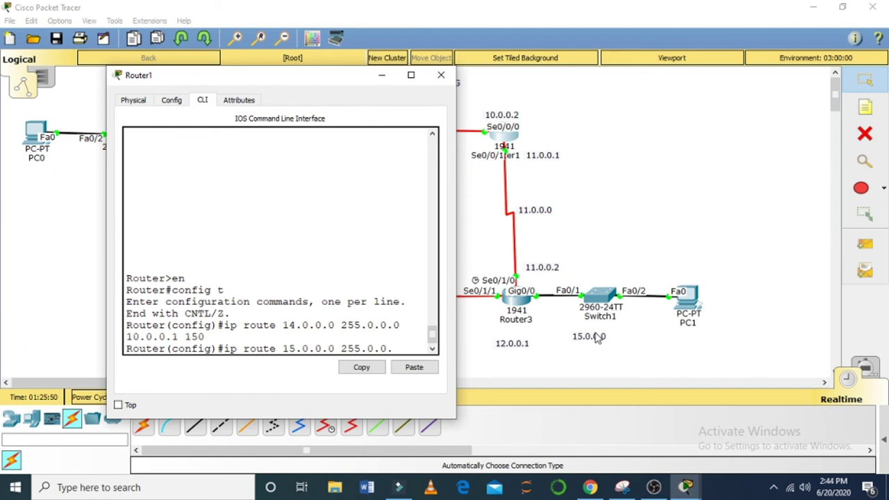
pyautogui.write('011.0.0.2')
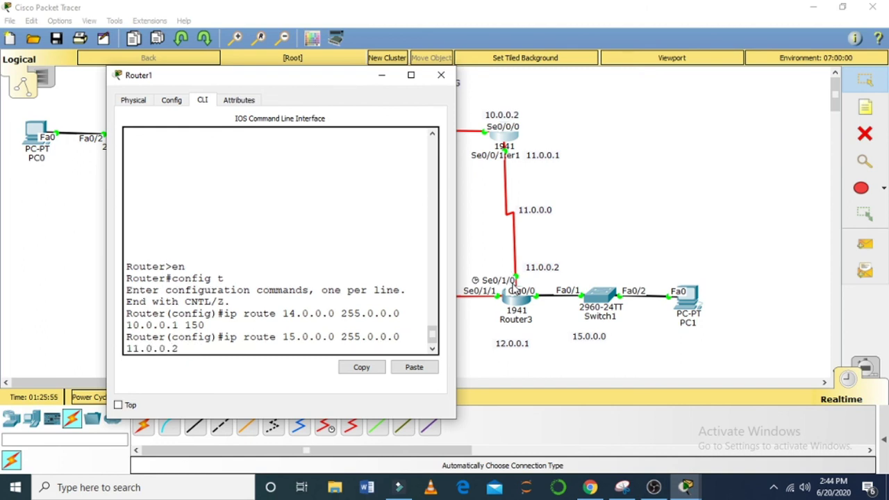
pyautogui.write(' 150')
pyautogui.press('Return')
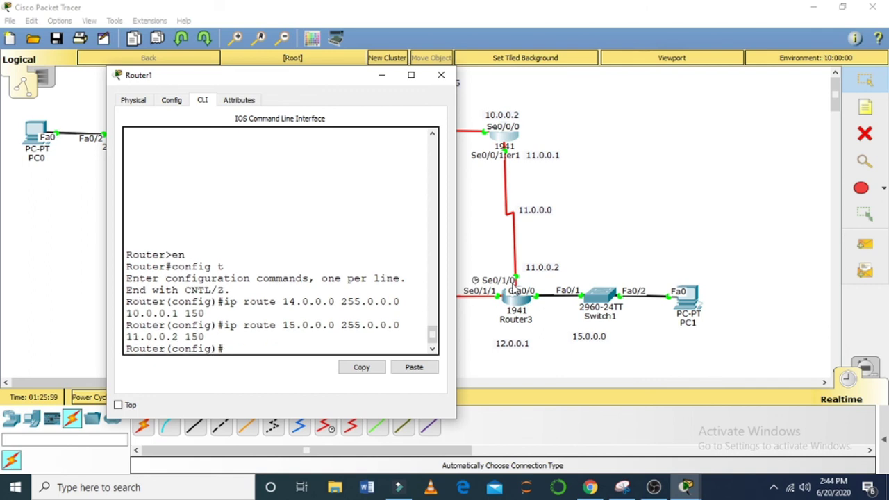
pyautogui.click(441, 74)
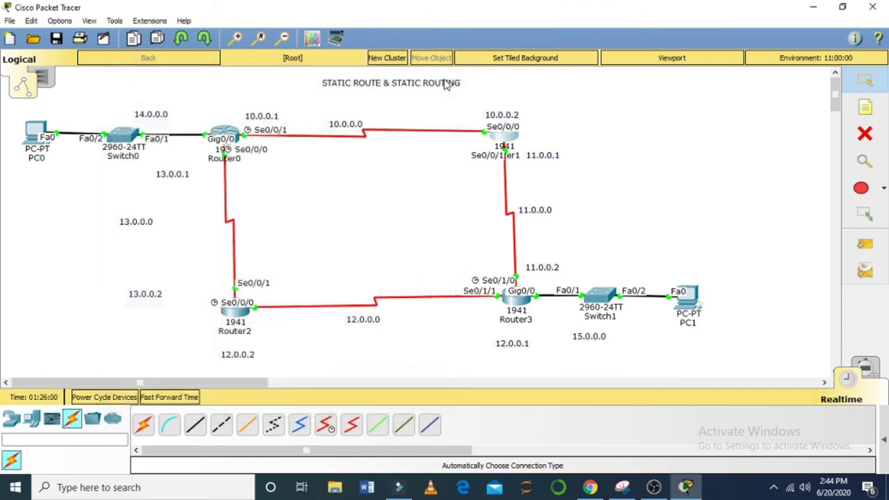
# Step: Ping 14.0.0.2 from PC1's Command Prompt and close the PC's window
pyautogui.click(692, 298)
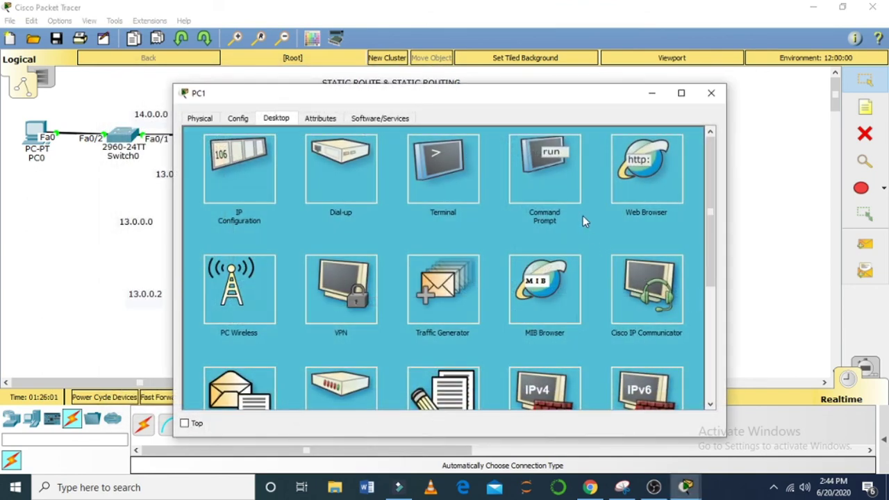
pyautogui.click(548, 182)
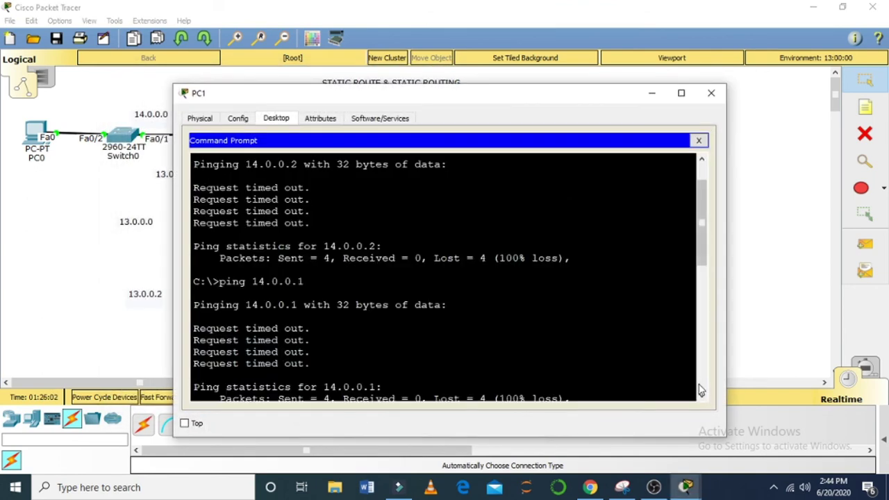
pyautogui.scroll(-10, 700, 391)
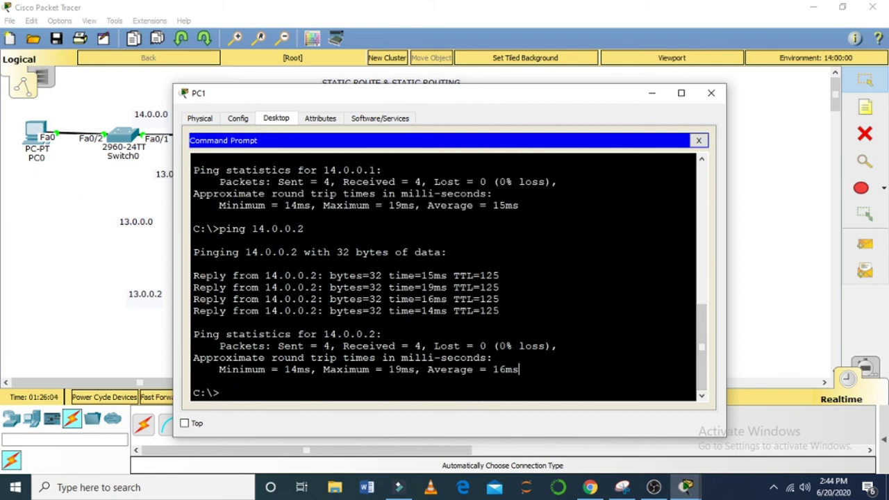
pyautogui.moveTo(526, 103); pyautogui.dragTo(584, 113)
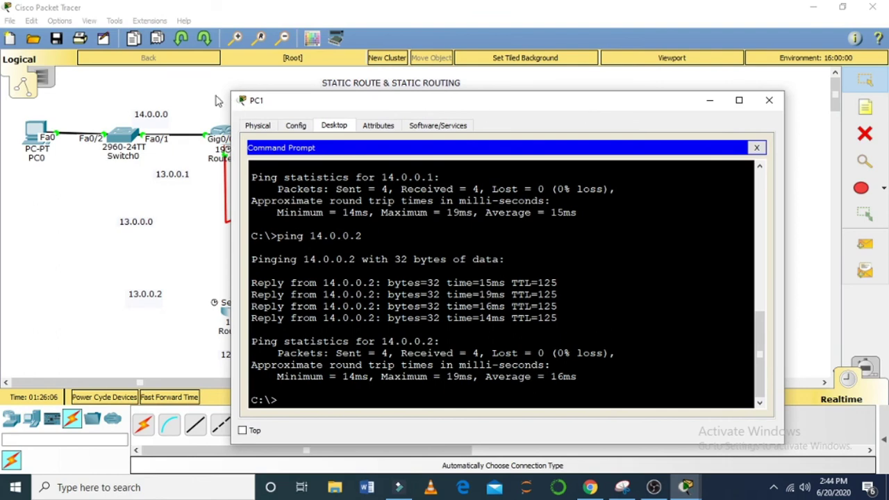
pyautogui.write('ping 14')
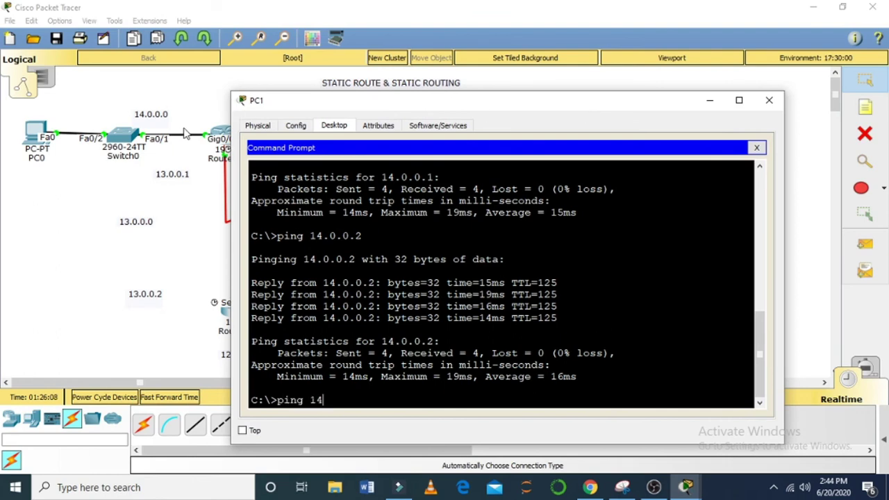
pyautogui.write('.0.0.2')
pyautogui.press('Return')
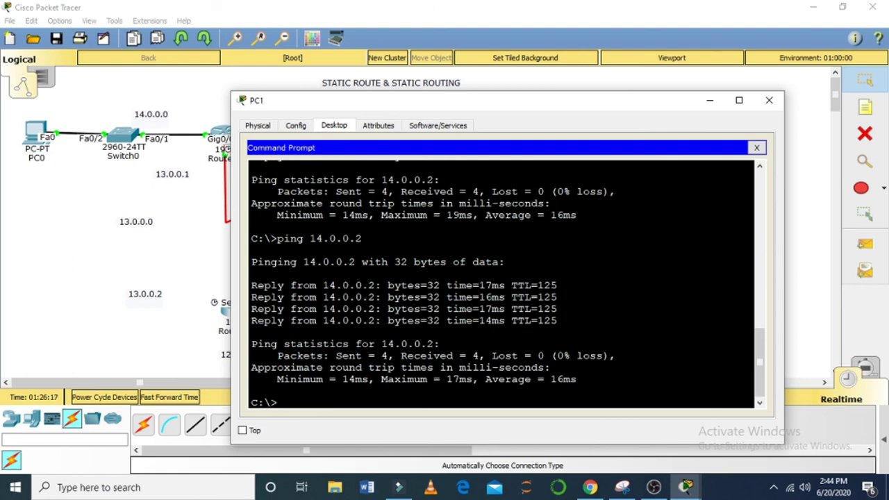
pyautogui.click(769, 100)
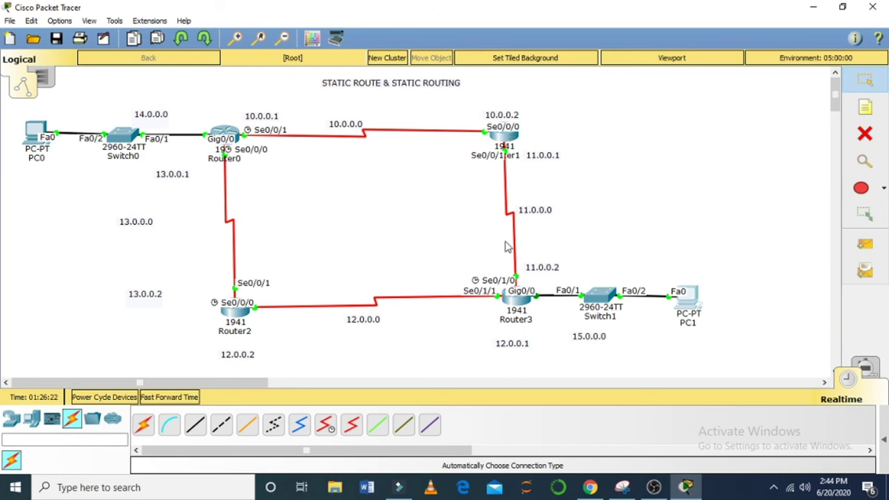
# Step: Open Router3's command line, enter privileged mode with en, and list its static routes with show ip route static
pyautogui.click(524, 305)
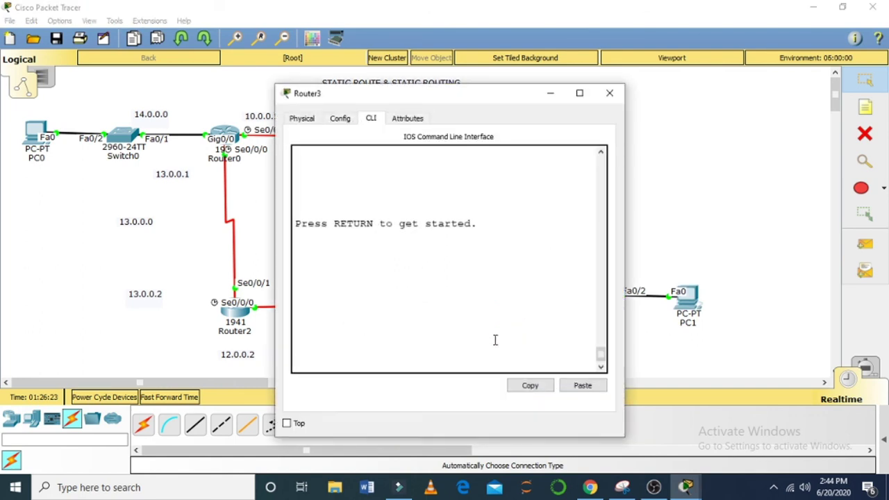
pyautogui.press('Return')
pyautogui.write('en')
pyautogui.press('Return')
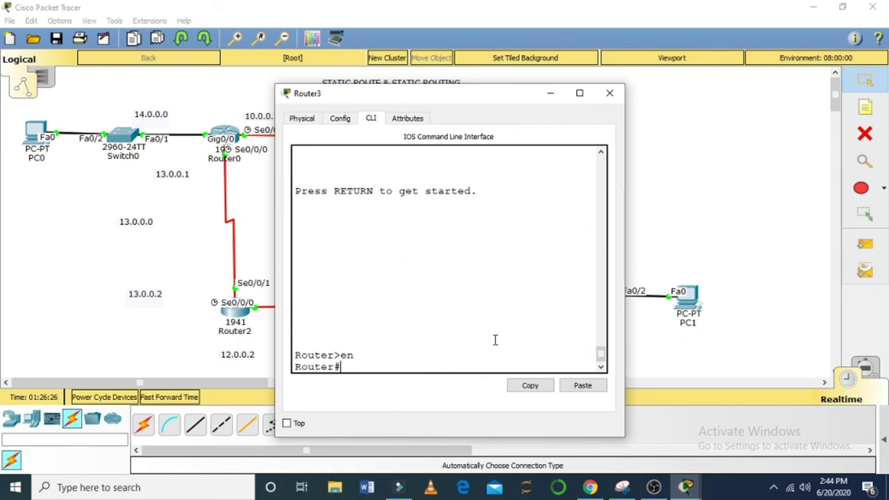
pyautogui.write('show ip route')
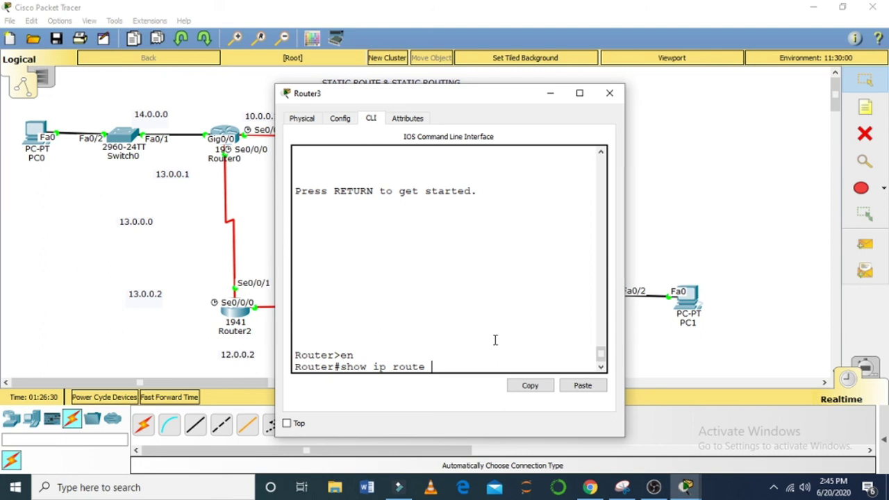
pyautogui.write('static')
pyautogui.press('Return')
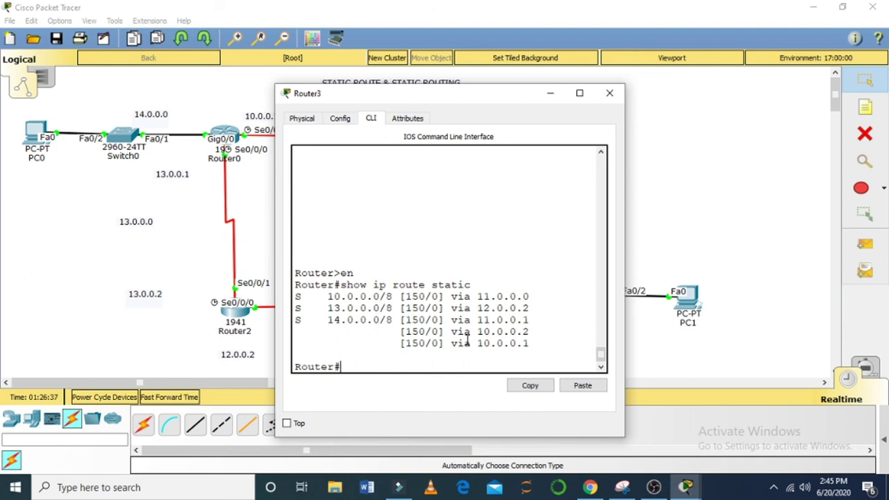
# Step: Display Router3's full routing table with show ip route and page through to its end
pyautogui.write('show ip rp')
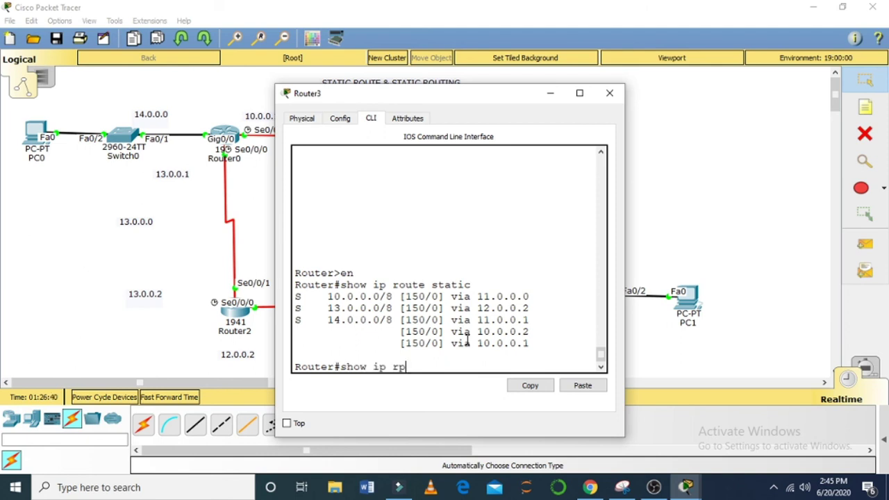
pyautogui.press('BackSpace')
pyautogui.write('oute')
pyautogui.press('Return')
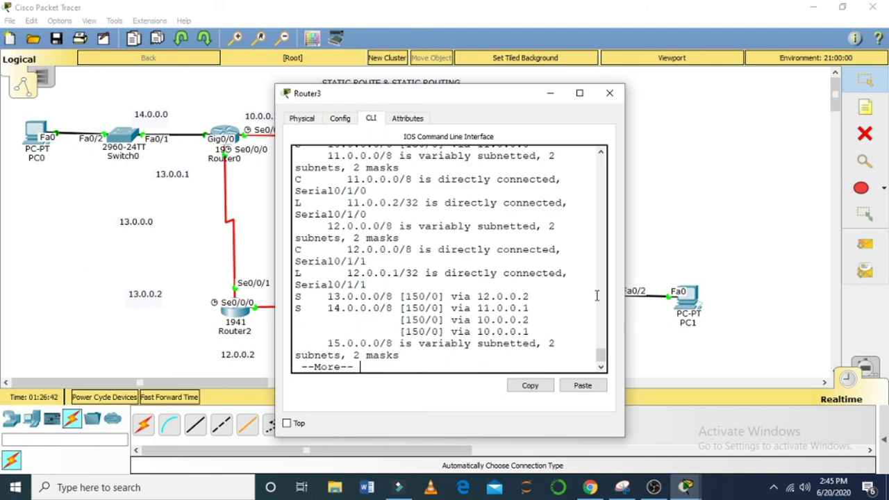
pyautogui.press('Return')
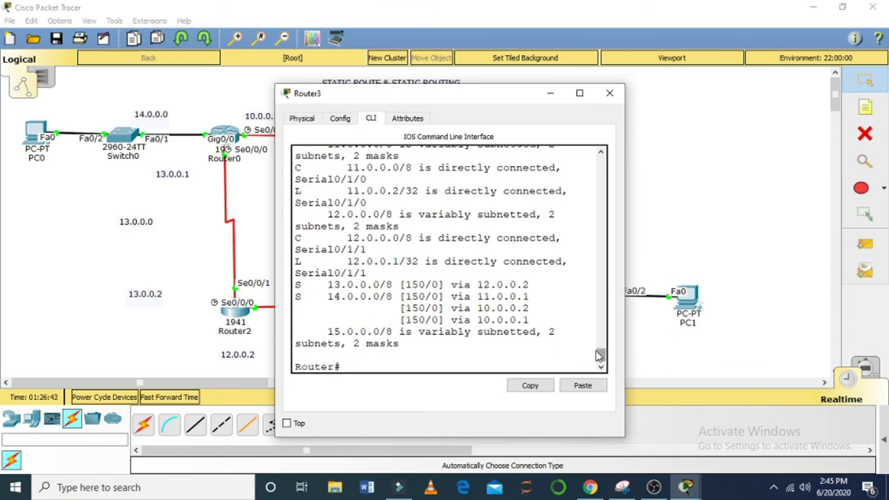
pyautogui.moveTo(597, 351)
pyautogui.mouseDown()
pyautogui.moveTo(600, 339)
pyautogui.moveTo(597, 362)
pyautogui.mouseUp()
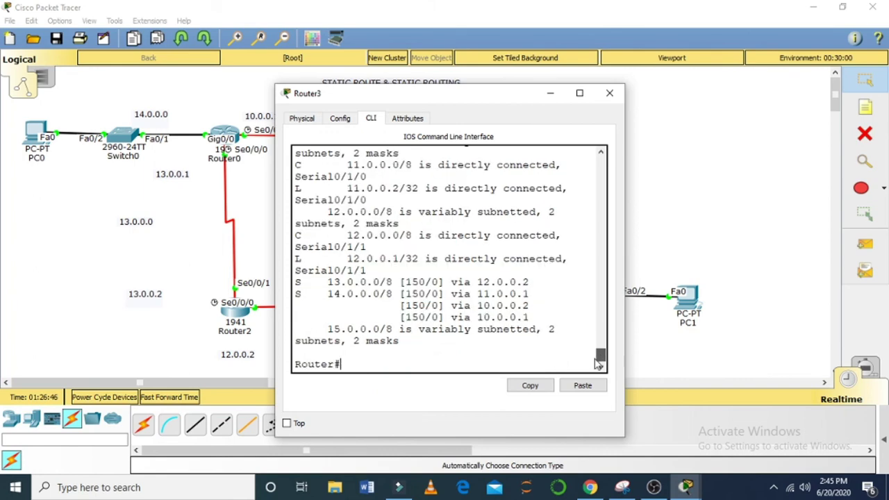